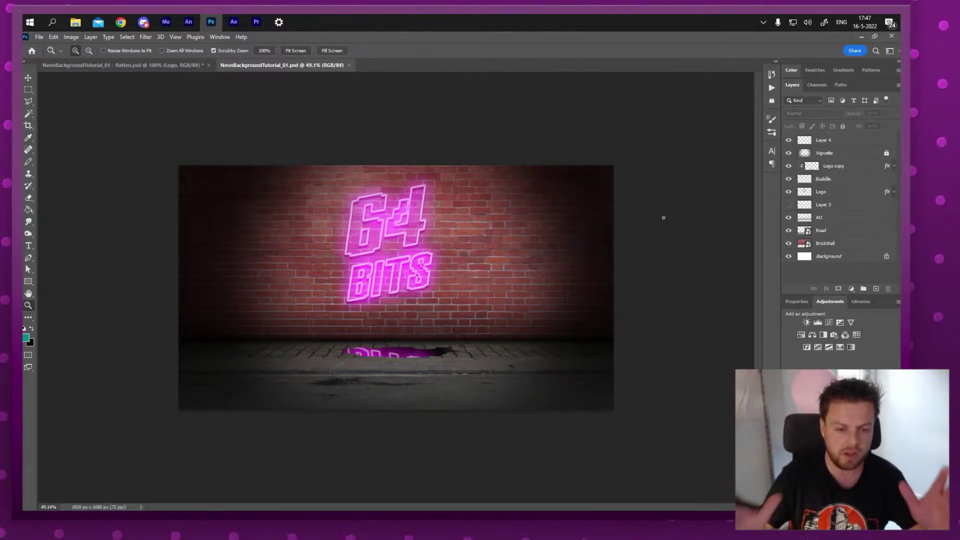
scroll(663, 217, up, 5)
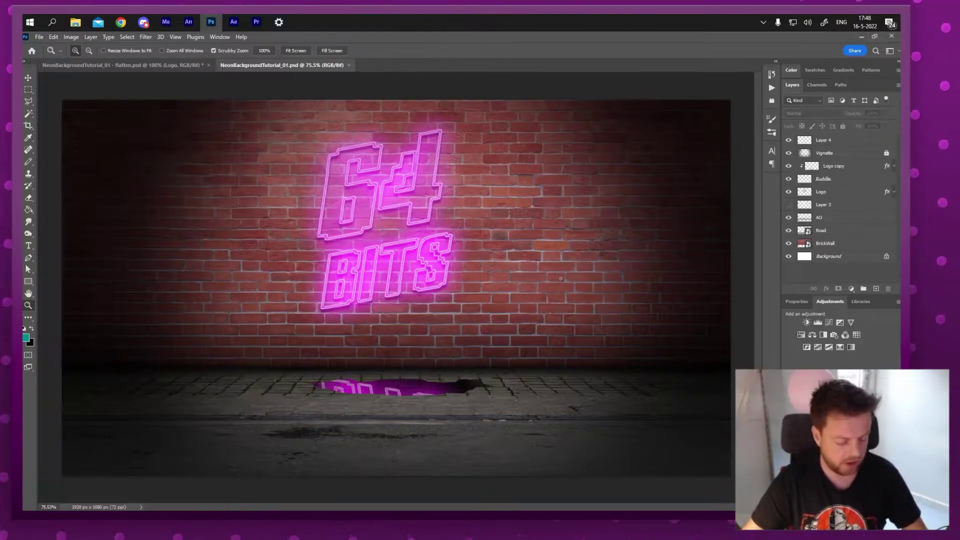
drag(569, 269, 564, 273)
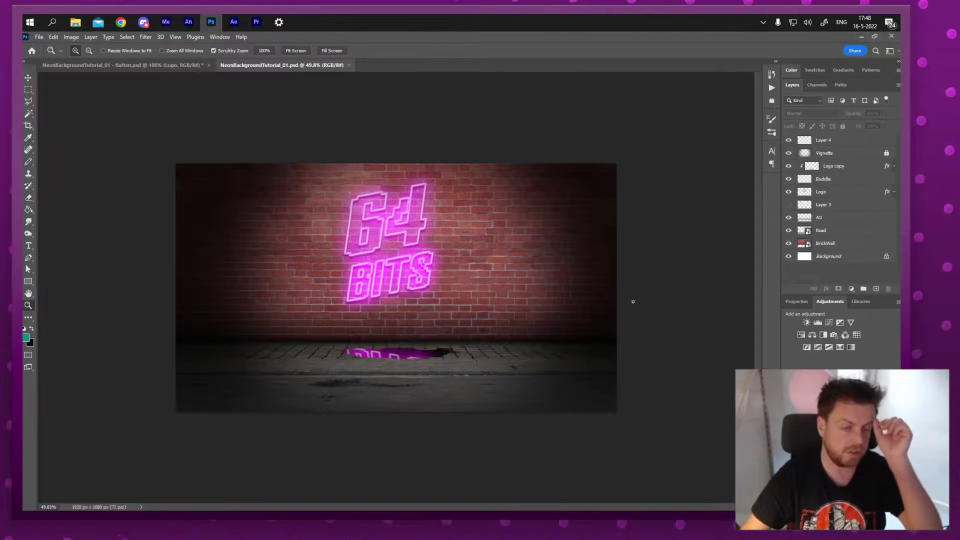
scroll(696, 192, up, 1)
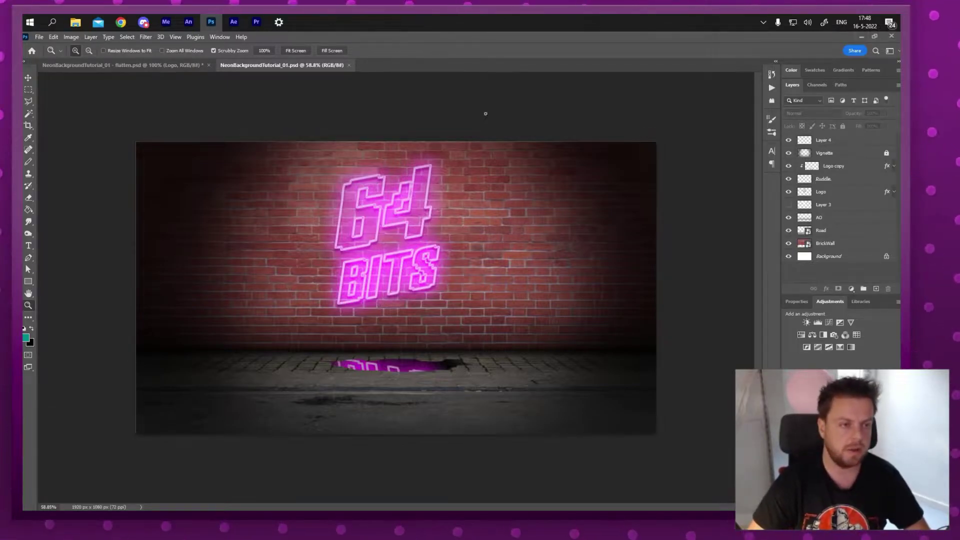
- Save the document under the new name "NeonBackgroundTutorial_02 - Flatten" in the Assets folder
click(39, 37)
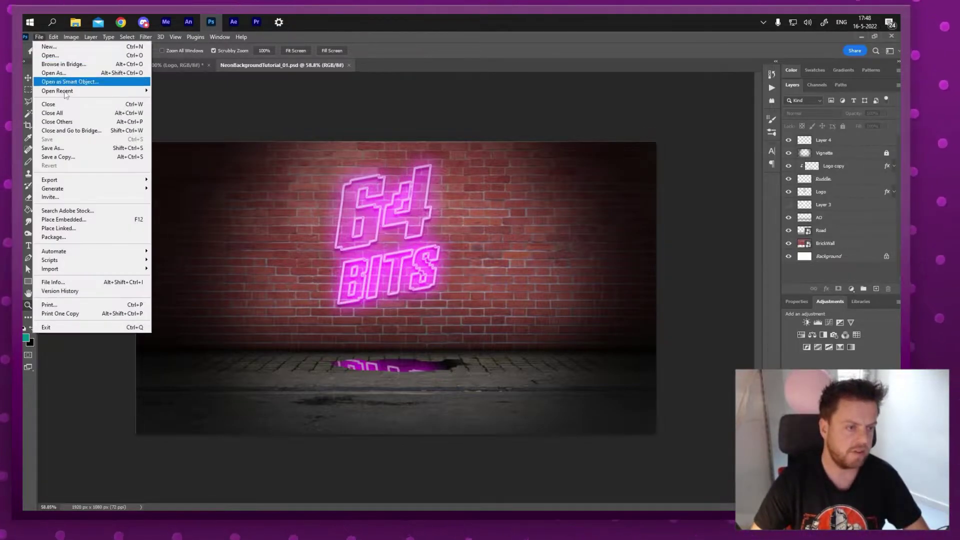
click(73, 159)
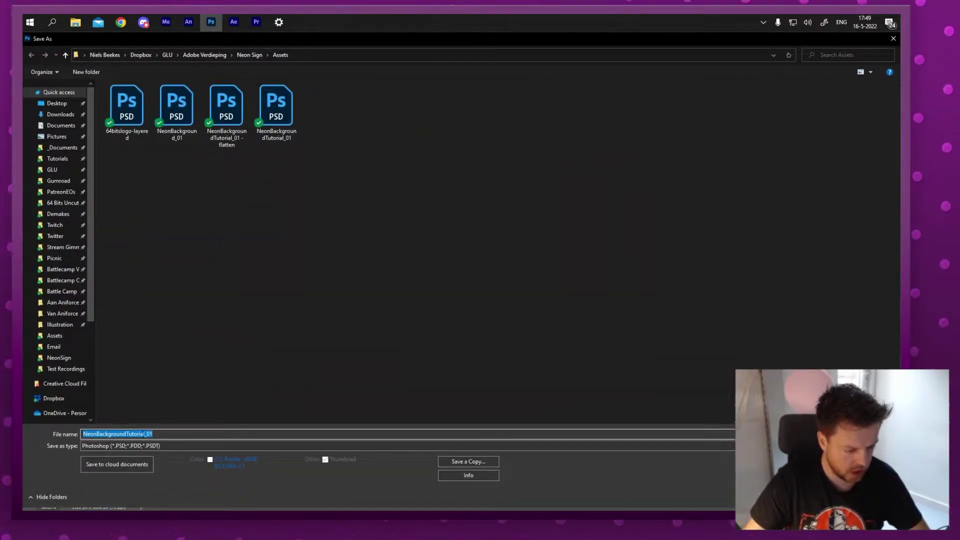
key(End)
text(-)
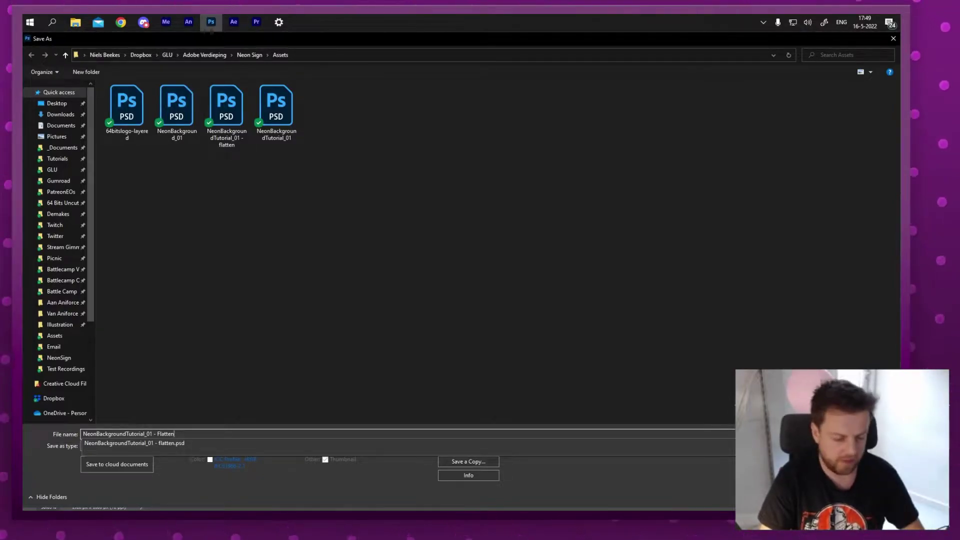
key(ctrl+a)
text(NeonBackgroundTutorial_02 - Flatten)
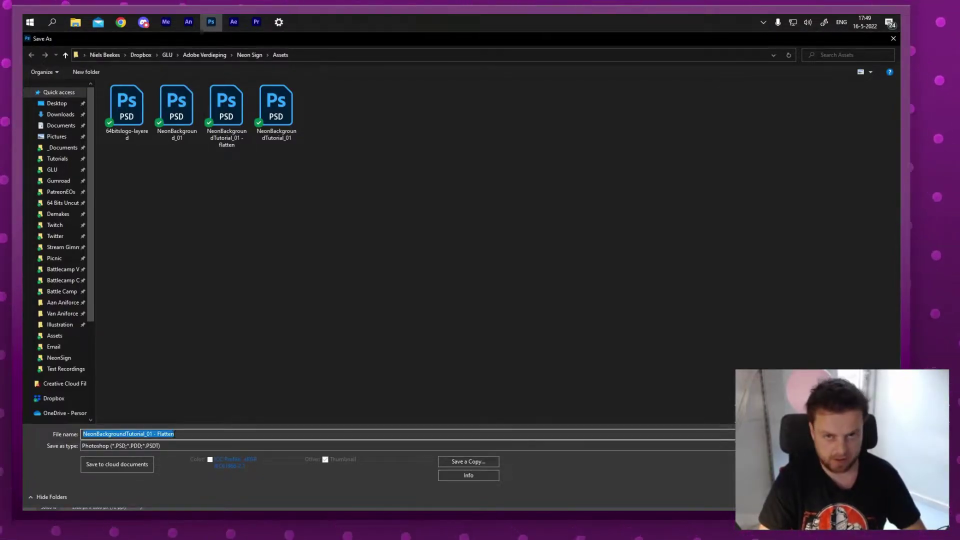
key(Return)
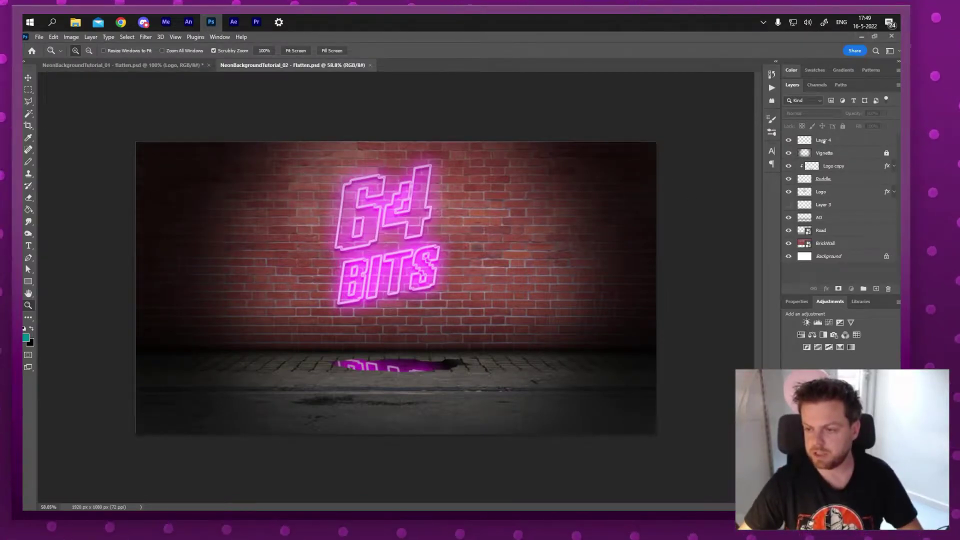
- Delete the unused Layer 4 and the hidden Layer 3
click(794, 140)
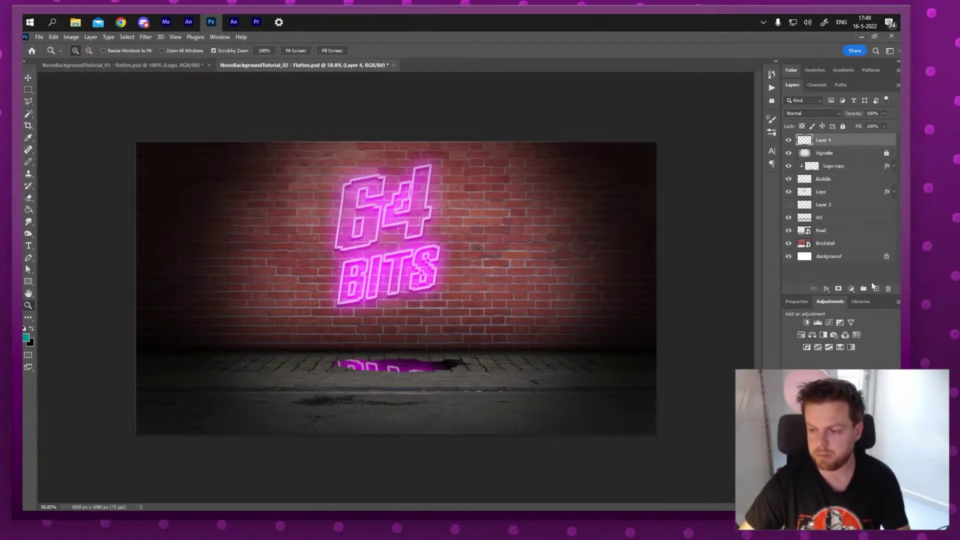
click(888, 289)
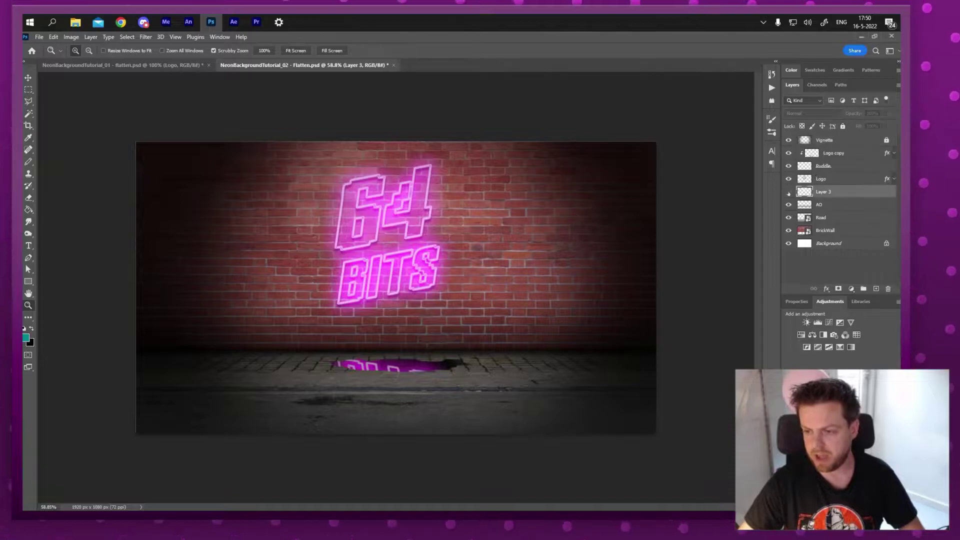
click(809, 192)
click(788, 192)
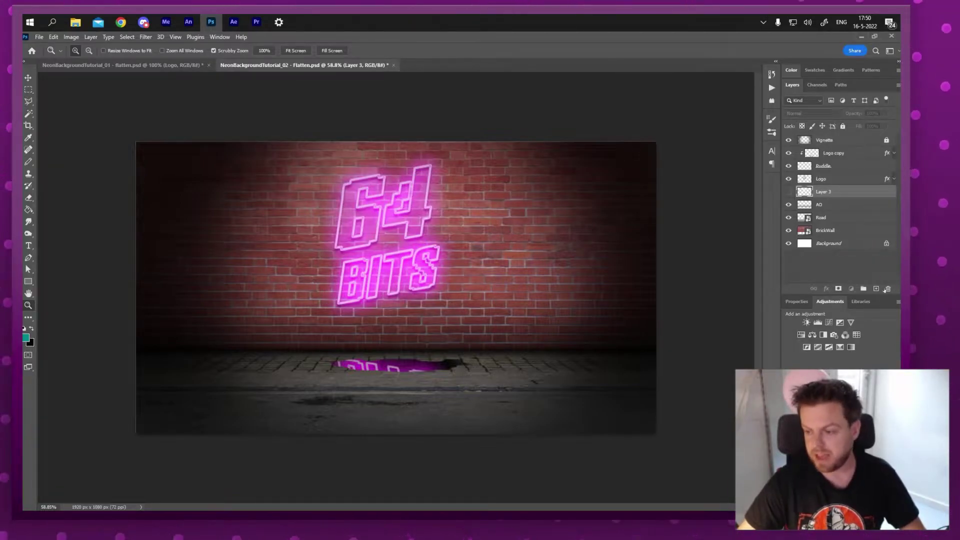
key(Delete)
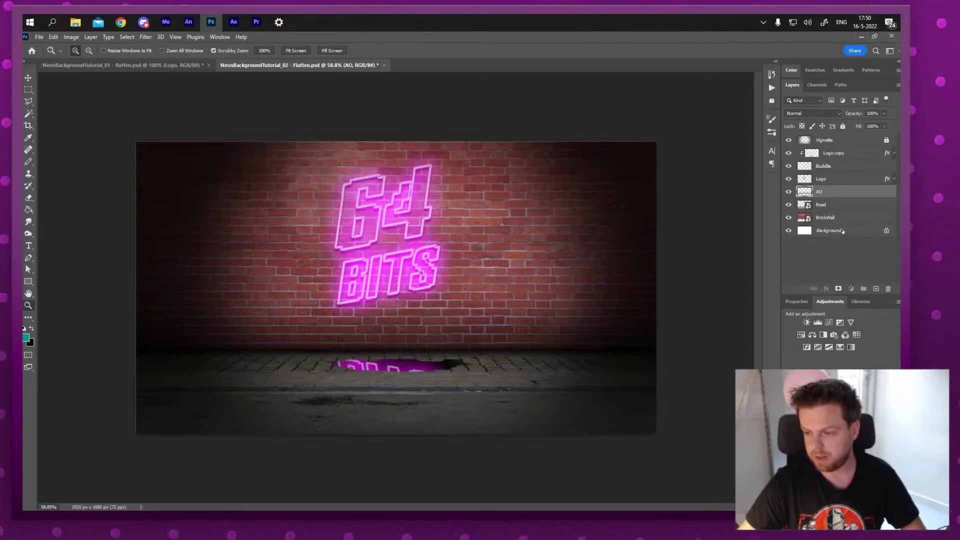
- Delete the white Background layer and the Logo copy layer that forms the puddle reflection
click(819, 230)
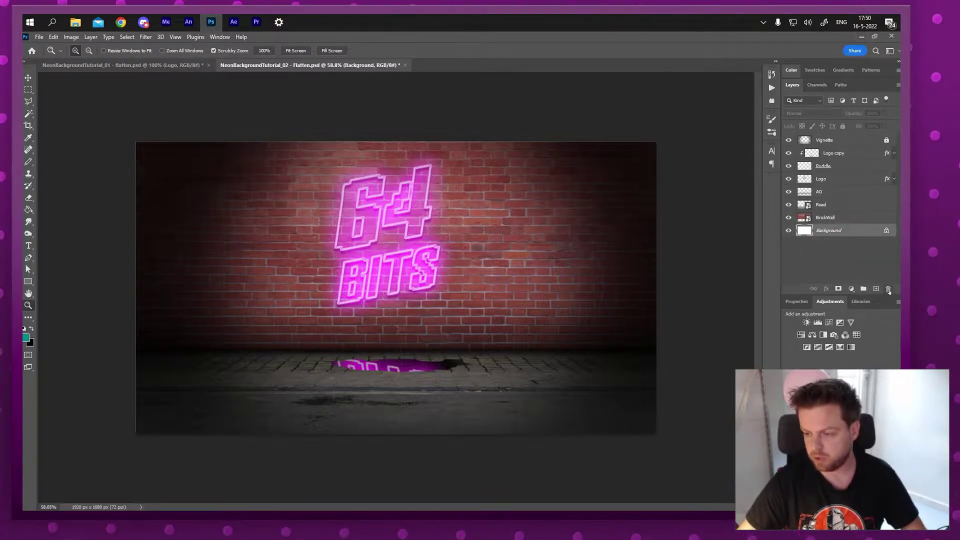
click(888, 289)
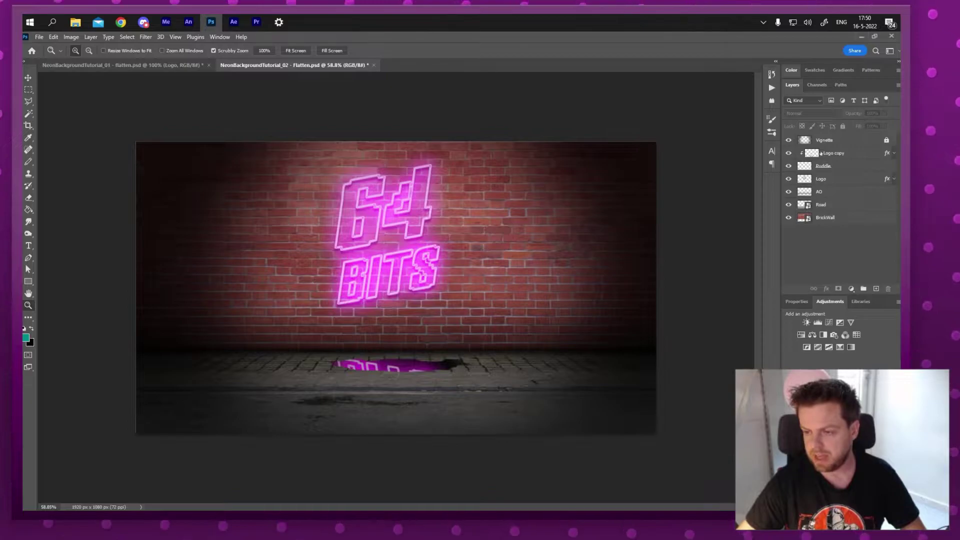
click(845, 153)
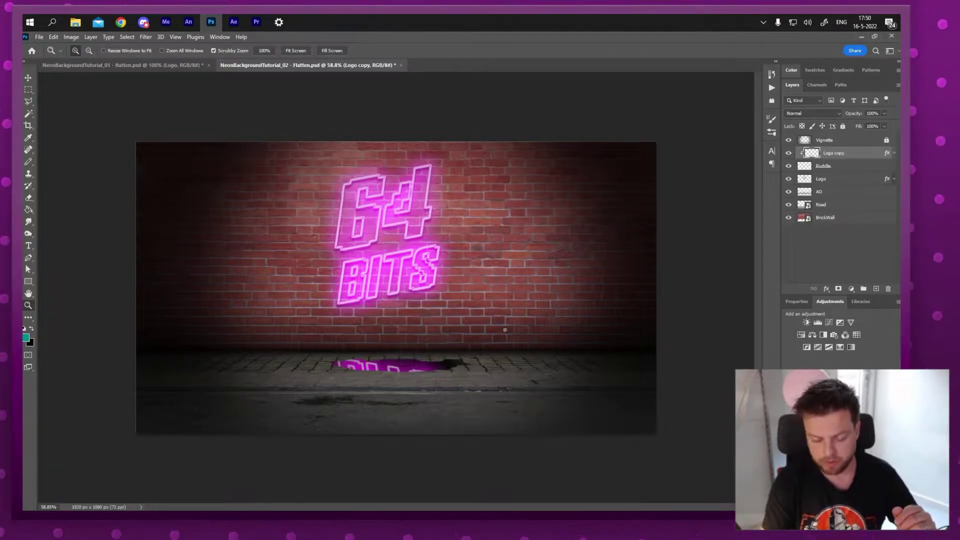
key(Delete)
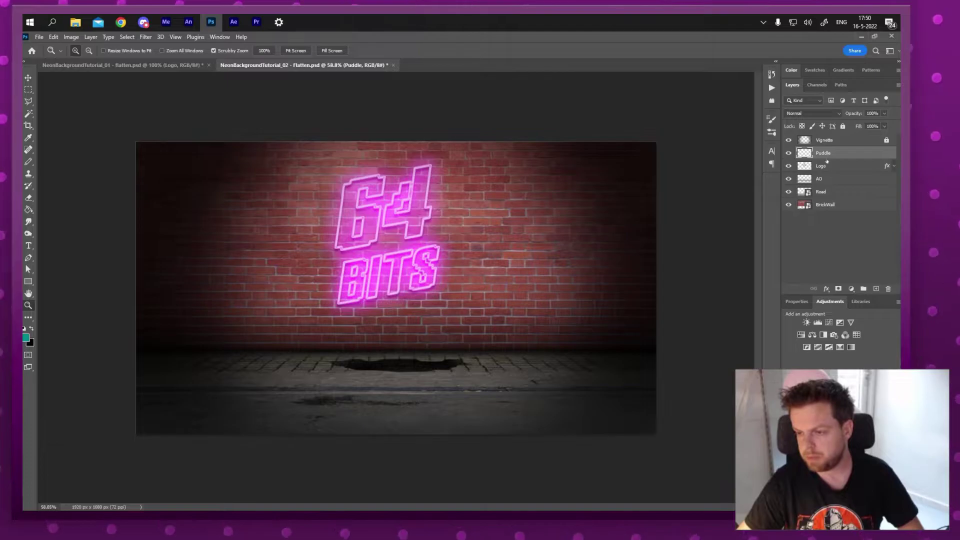
- Go through the Logo, AO, Road and BrickWall layers to review which ones remain
click(824, 169)
click(821, 181)
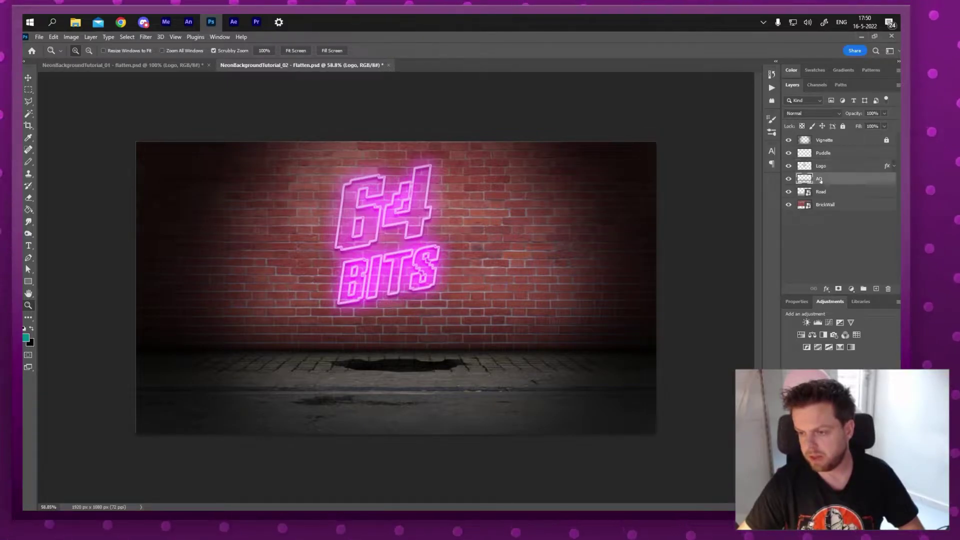
click(822, 193)
click(822, 205)
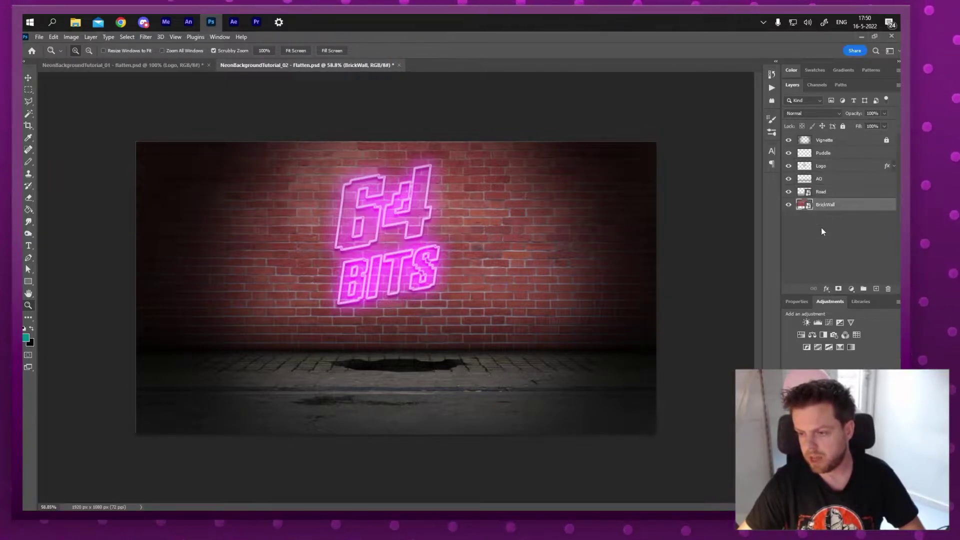
scroll(550, 193, down, 2)
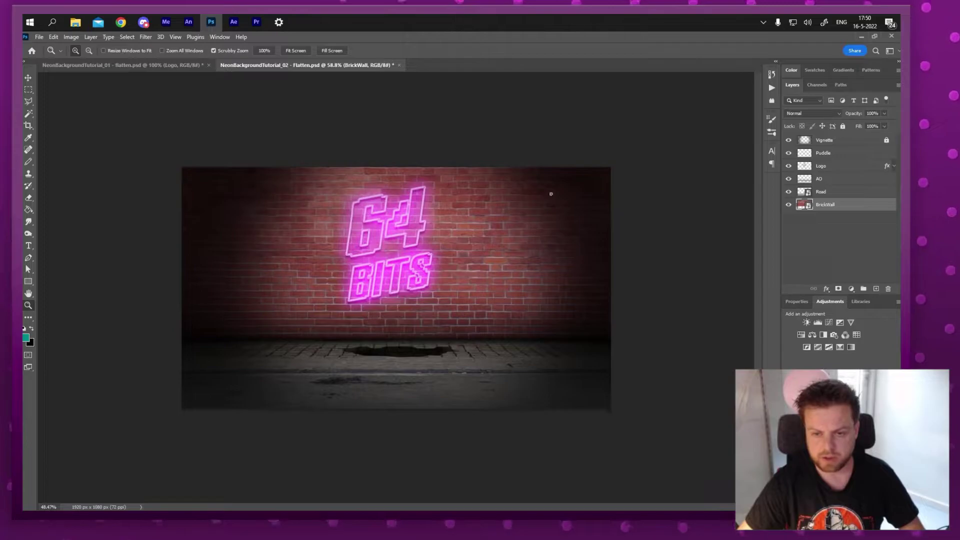
click(822, 194)
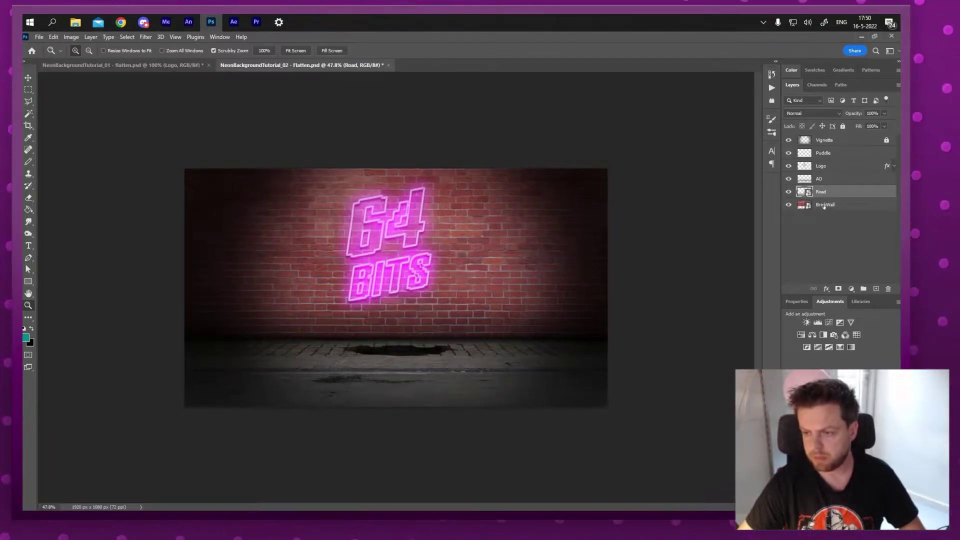
click(824, 205)
click(823, 194)
click(824, 205)
- Use Free Transform on the BrickWall and Road layers to examine how far each extends beyond the canvas
key(ctrl+t)
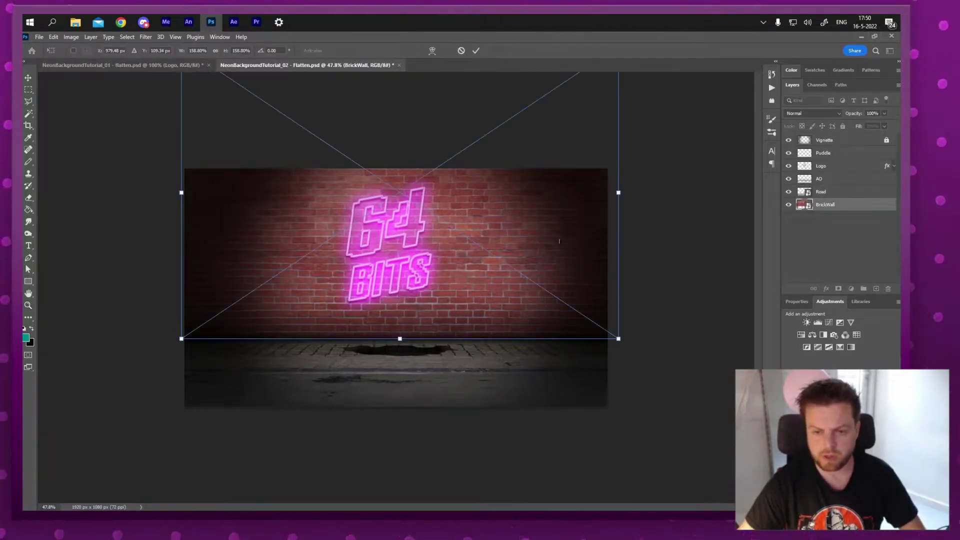
drag(559, 241, 579, 217)
key(Return)
key(z)
click(822, 192)
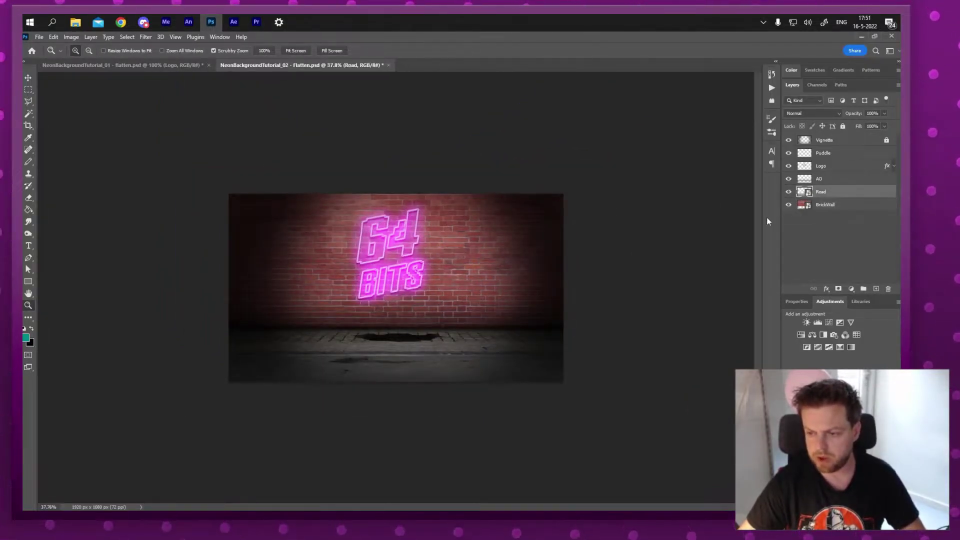
key(ctrl+t)
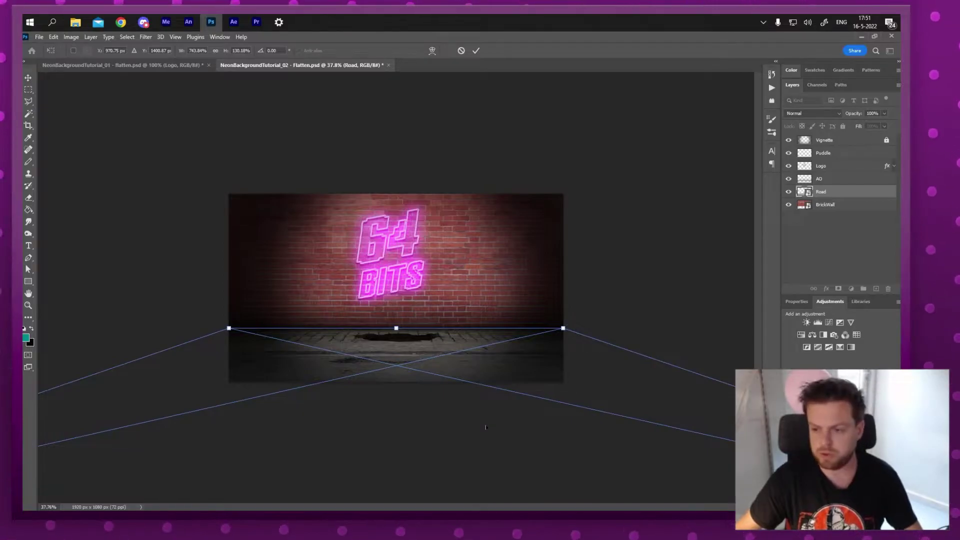
key(Return)
key(z)
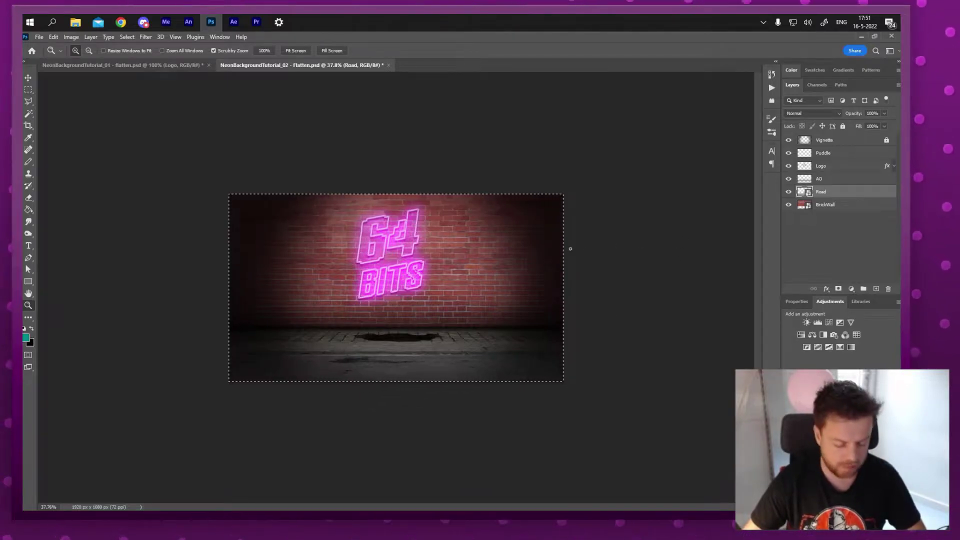
- Select the entire canvas and copy the Road layer's content within it to a new layer
key(m)
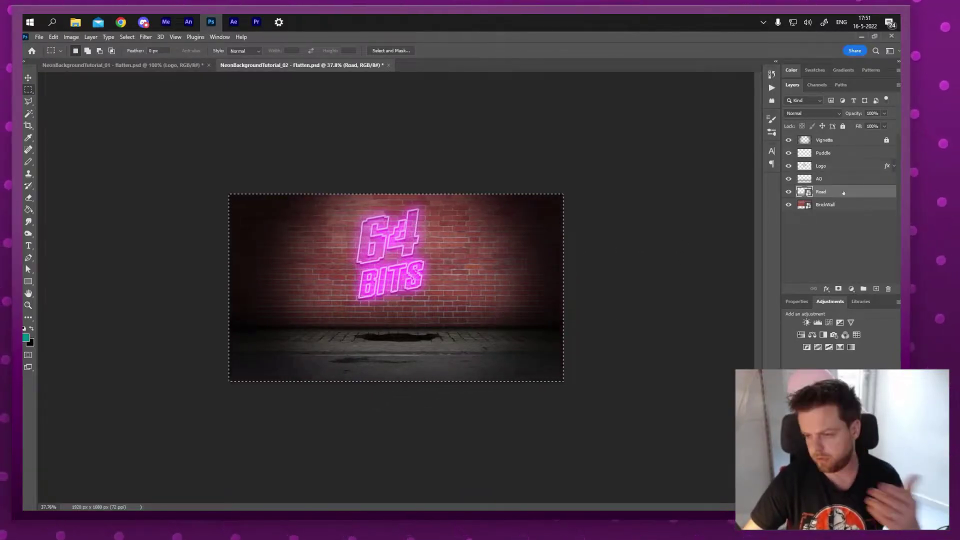
right_click(825, 191)
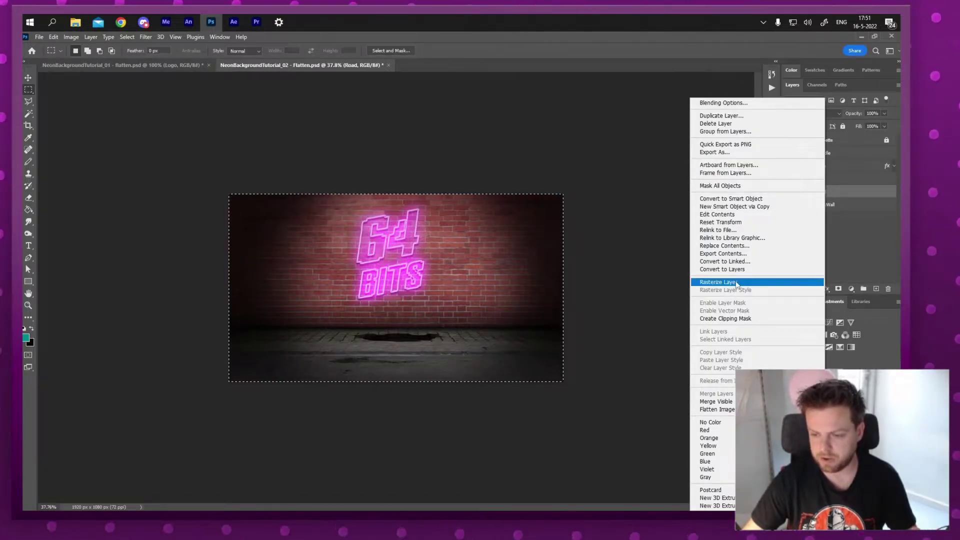
click(816, 207)
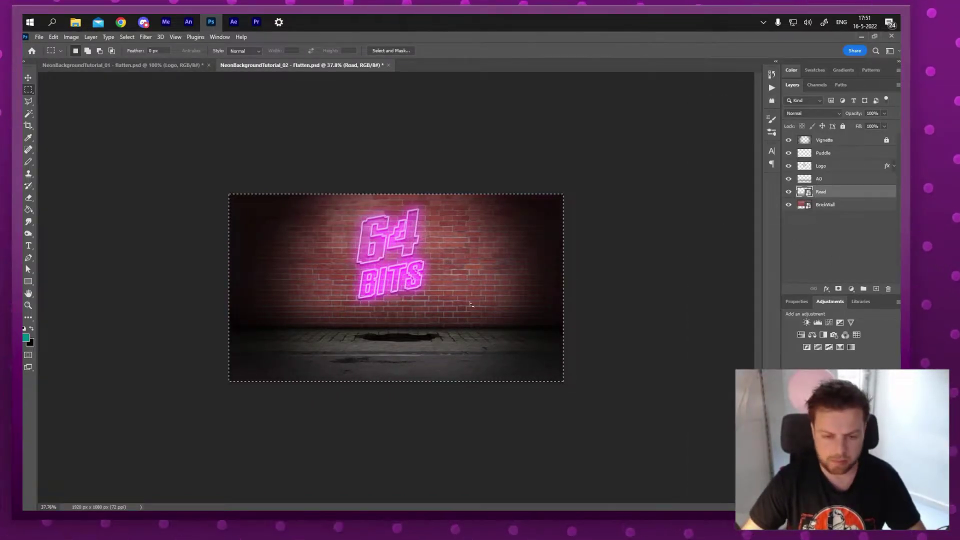
right_click(480, 287)
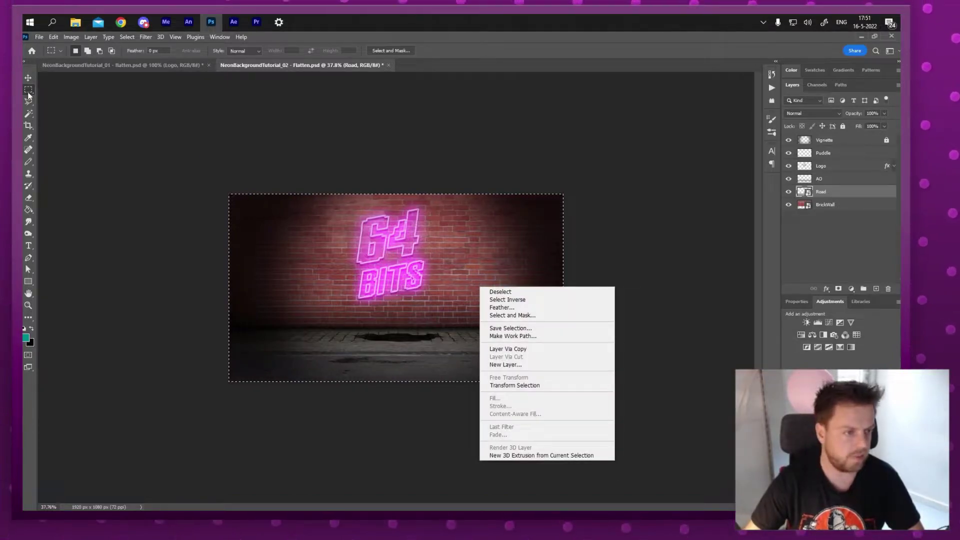
click(540, 352)
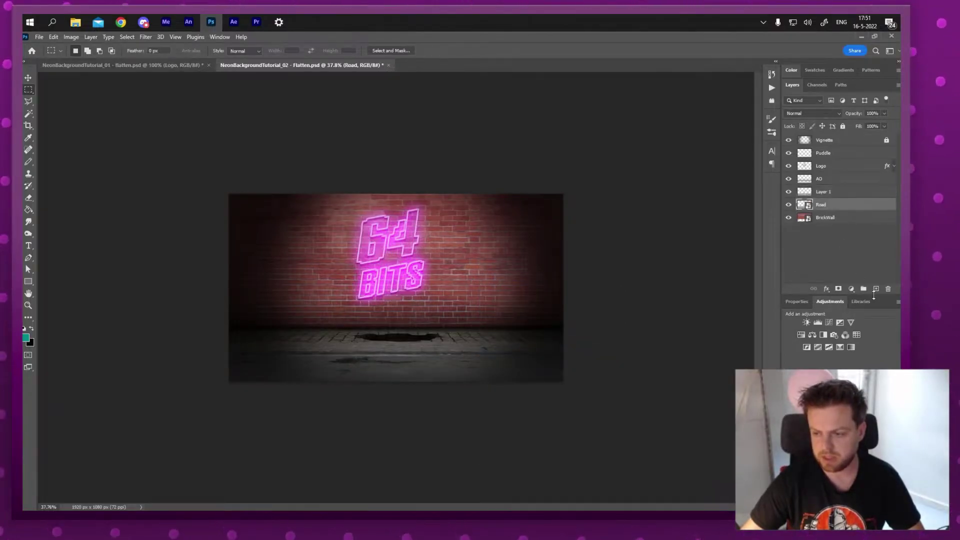
- Delete the original Road smart object, rename its cropped copy as Road and check the copy's transform bounds
key(Delete)
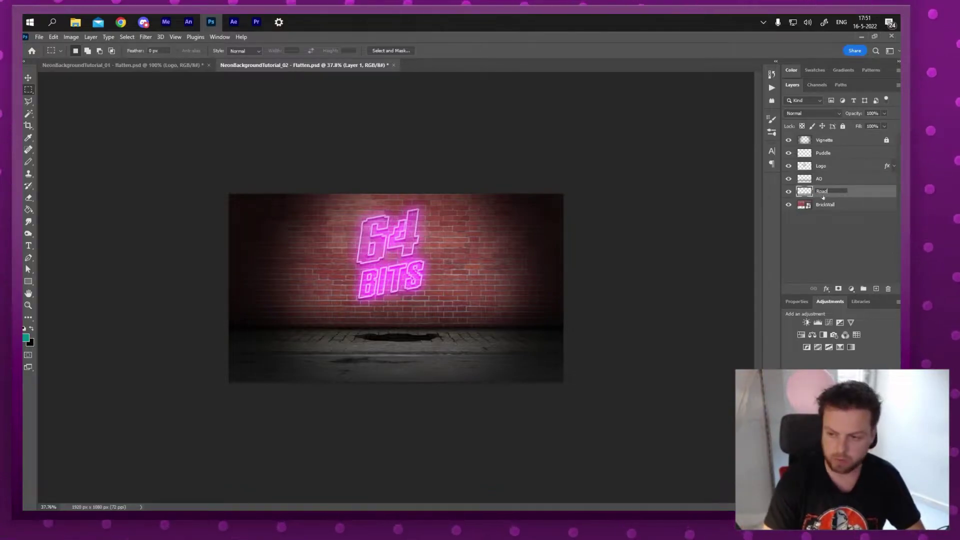
key(Return)
key(ctrl+t)
drag(517, 362, 530, 335)
key(Escape)
- Select the entire canvas and copy the BrickWall layer's content within it to a new layer
click(821, 209)
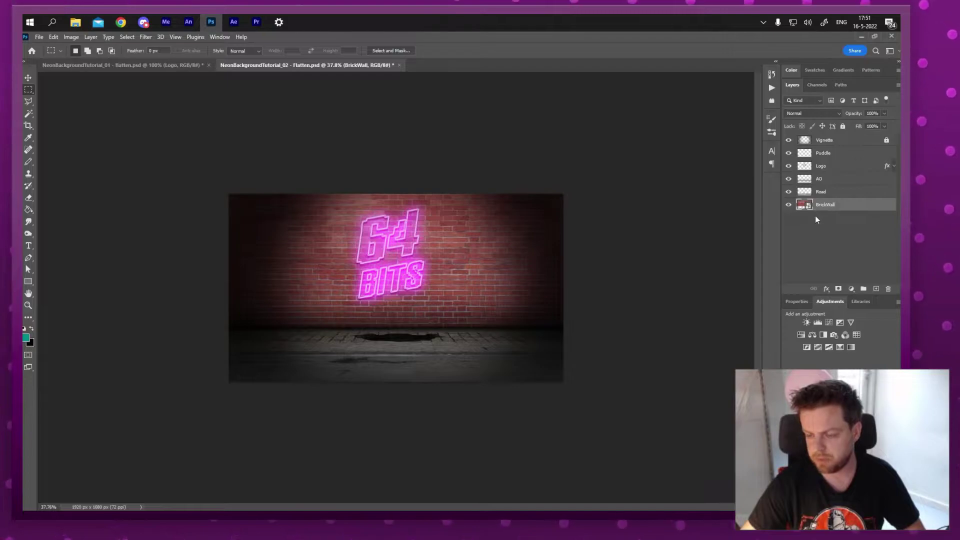
right_click(494, 258)
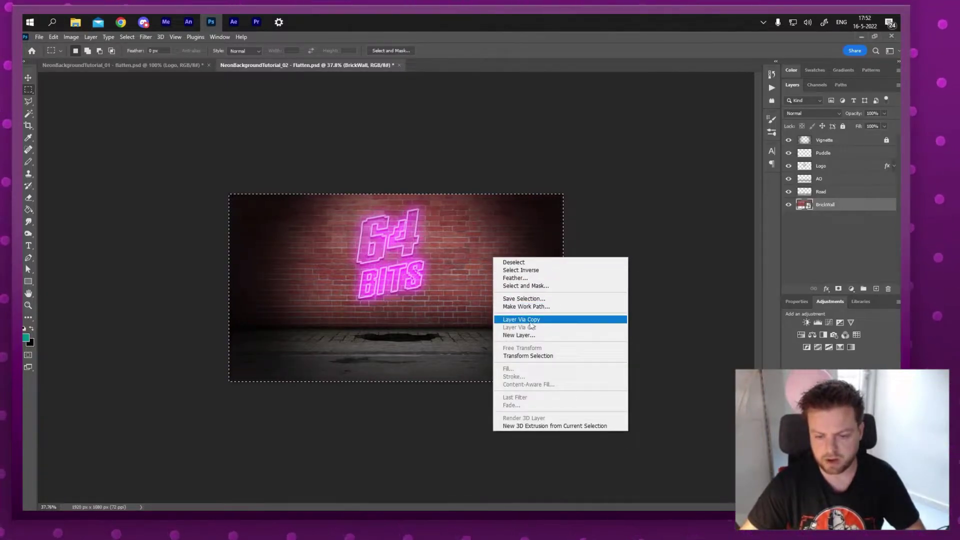
key(Escape)
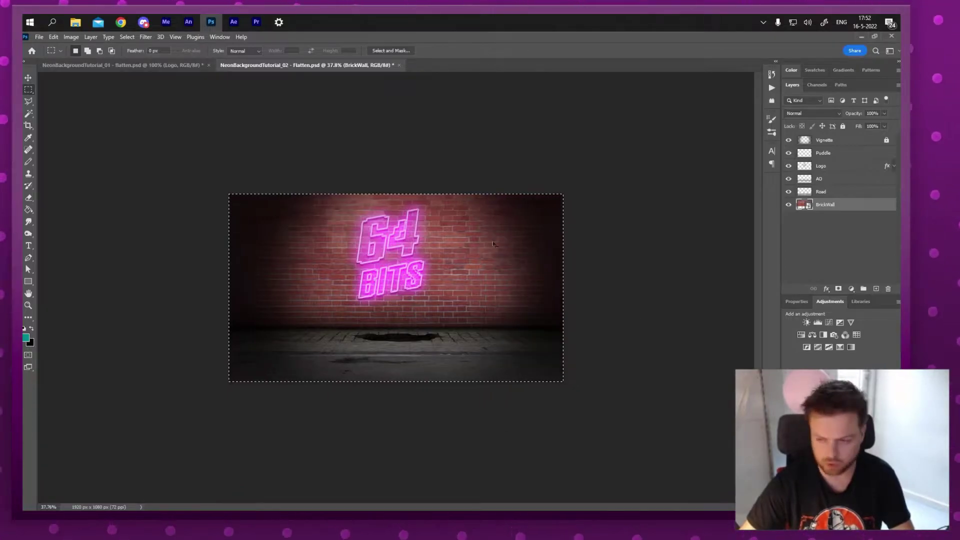
key(ctrl+j)
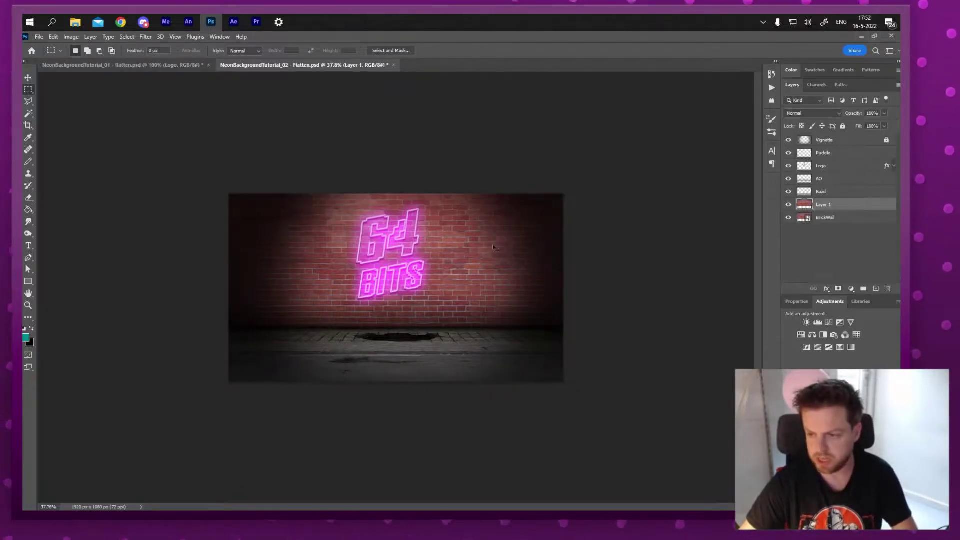
- Delete the original BrickWall smart object and rename its cropped copy as BrickWall
click(827, 216)
key(ctrl+e)
double_click(820, 205)
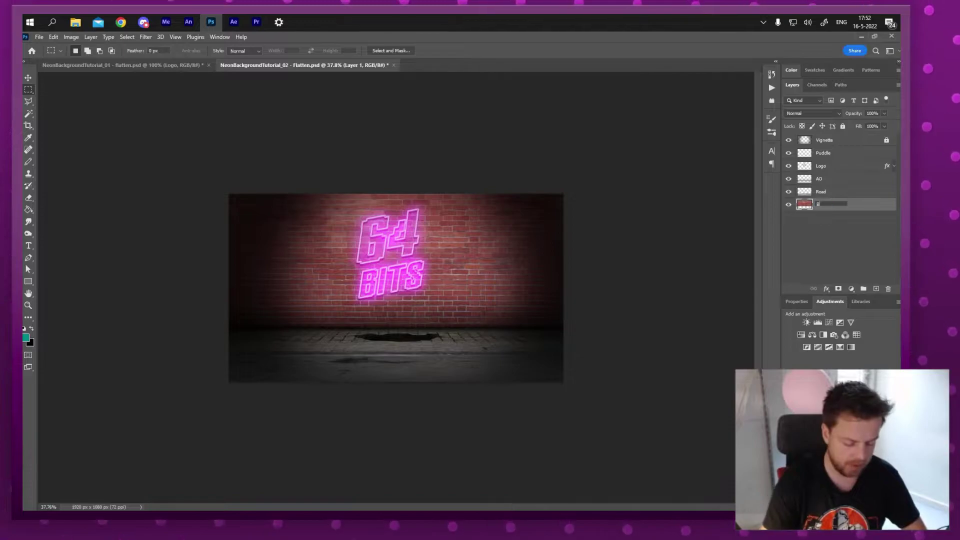
text(BrickWall)
key(Return)
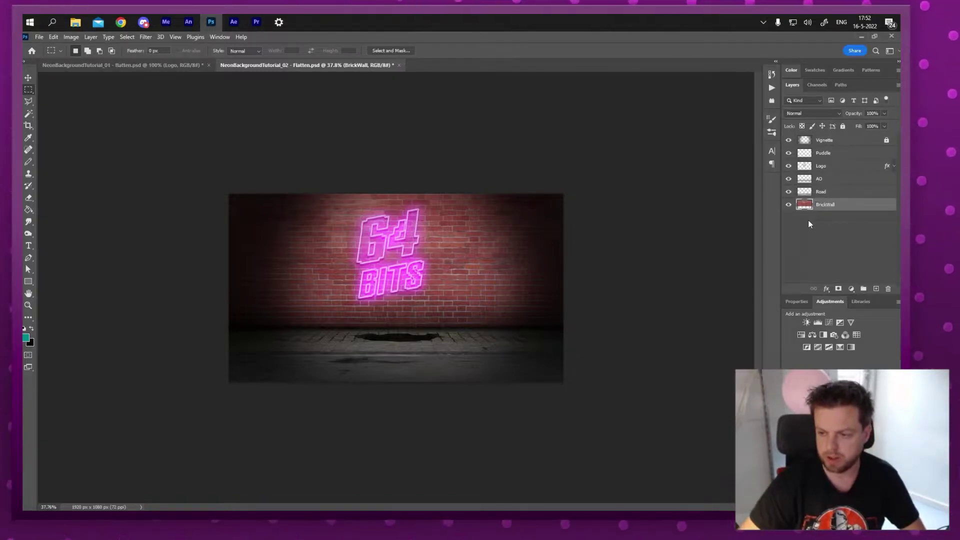
- Select all layers and check with Free Transform that their combined bounds match the canvas
key(ctrl+alt+a)
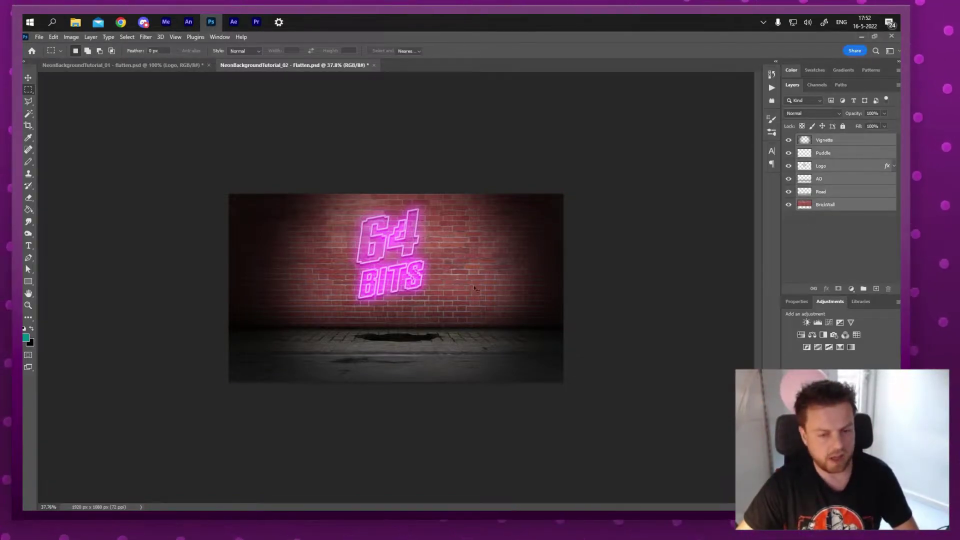
key(ctrl+t)
mouse_move(483, 297)
mouse_down()
mouse_move(462, 289)
mouse_move(473, 277)
mouse_move(483, 297)
mouse_up()
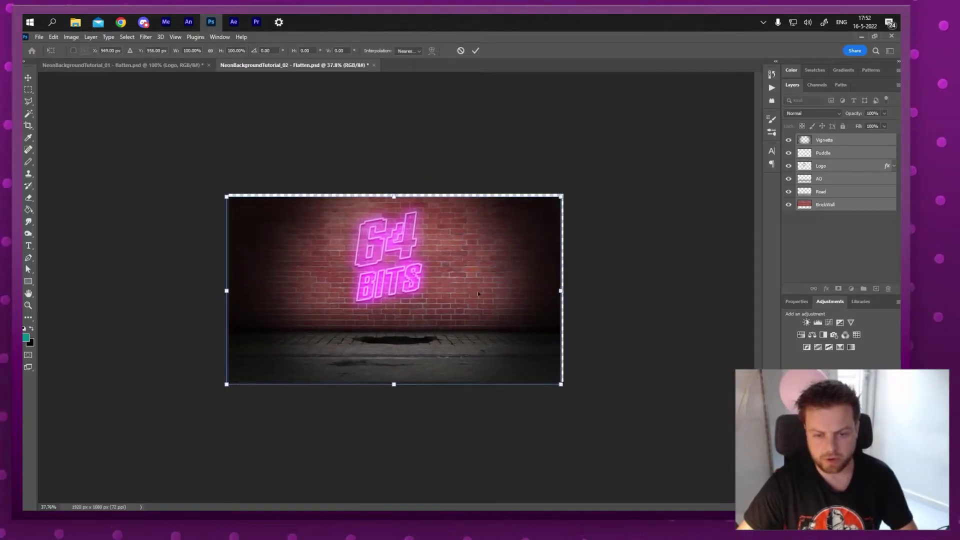
key(Return)
click(831, 245)
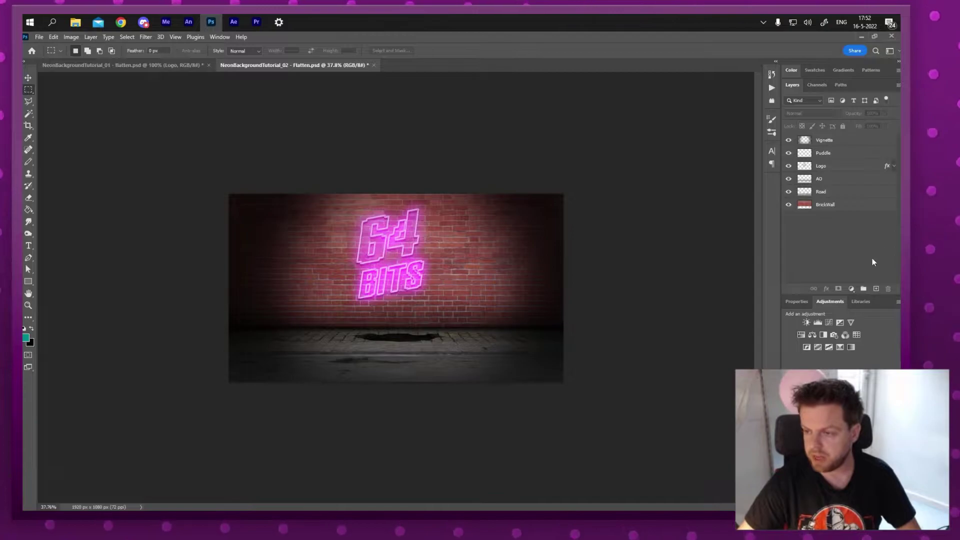
- Compare the Logo layer with its Inner Glow, Color Overlay and Outer Glow effects hidden and shown
click(894, 165)
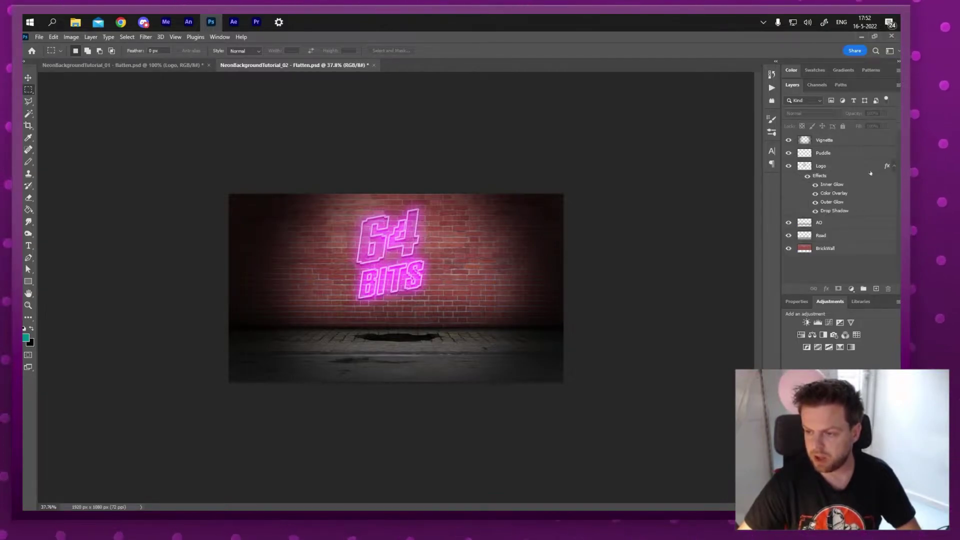
click(815, 193)
click(814, 193)
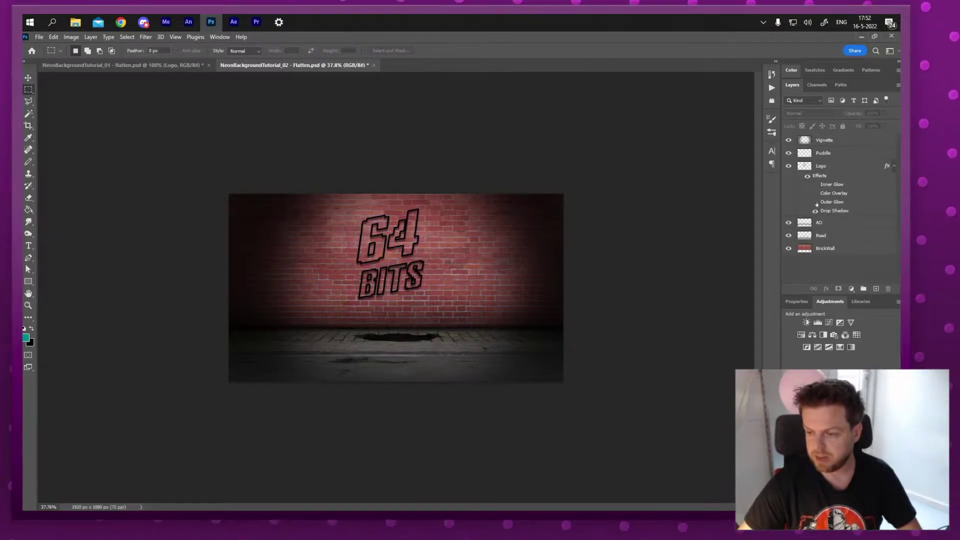
click(815, 193)
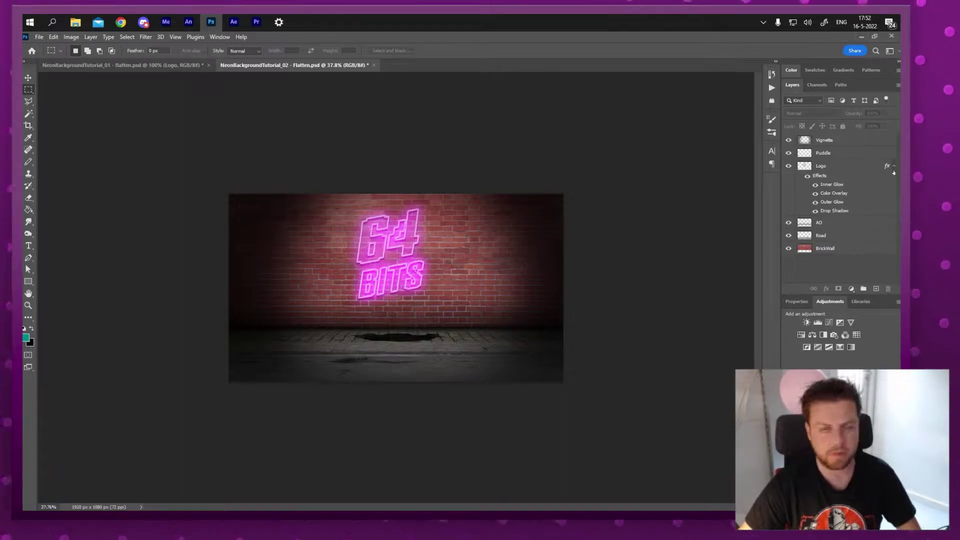
click(894, 166)
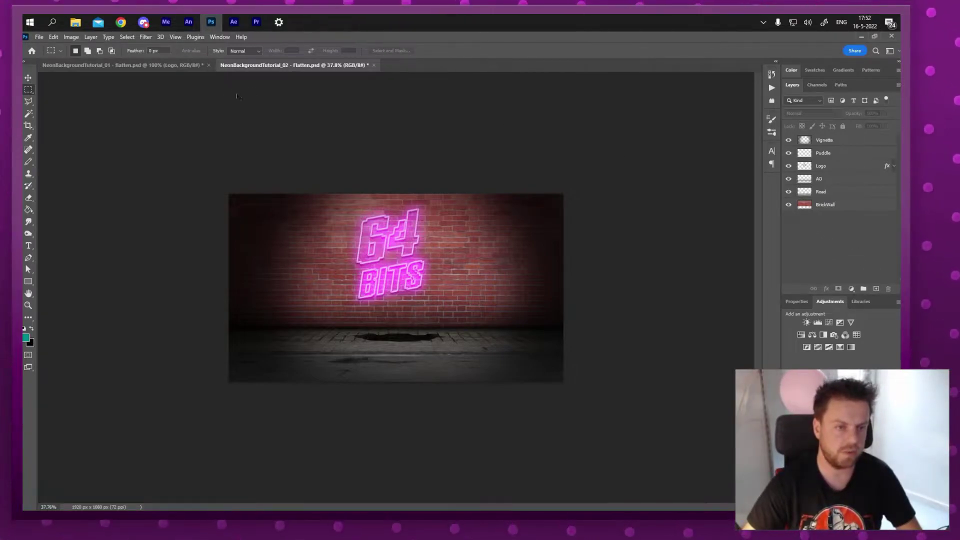
- Save the flattened Photoshop document and switch to After Effects
key(ctrl+s)
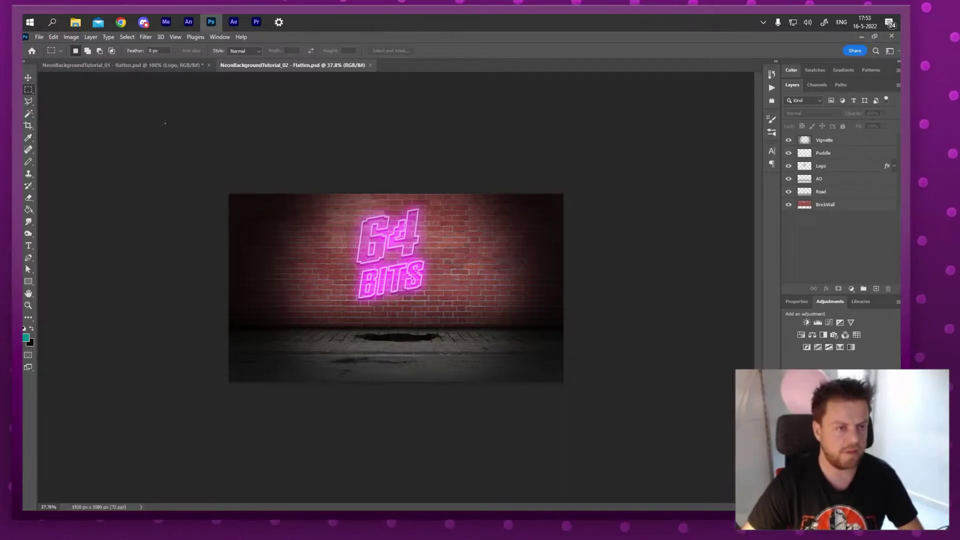
key(alt+Tab)
right_click(86, 205)
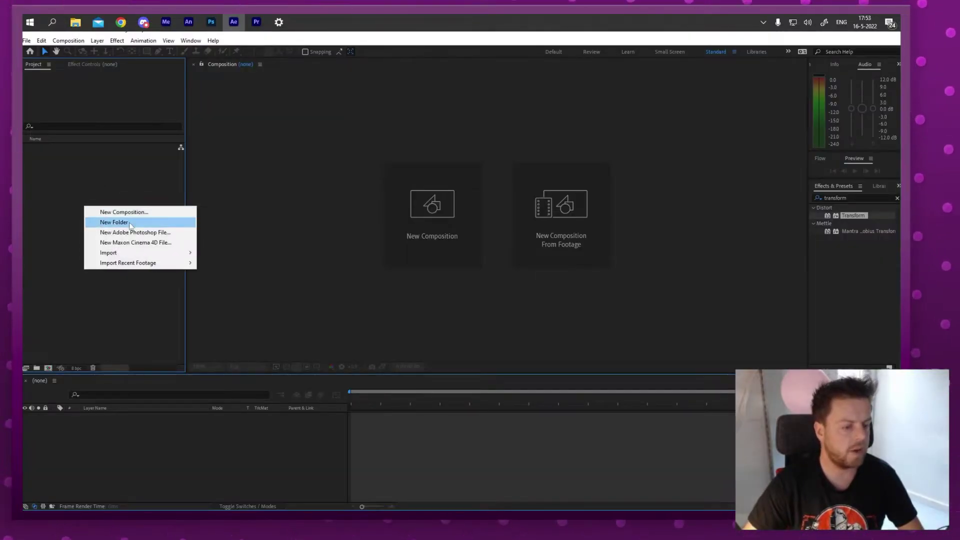
mouse_move(150, 253)
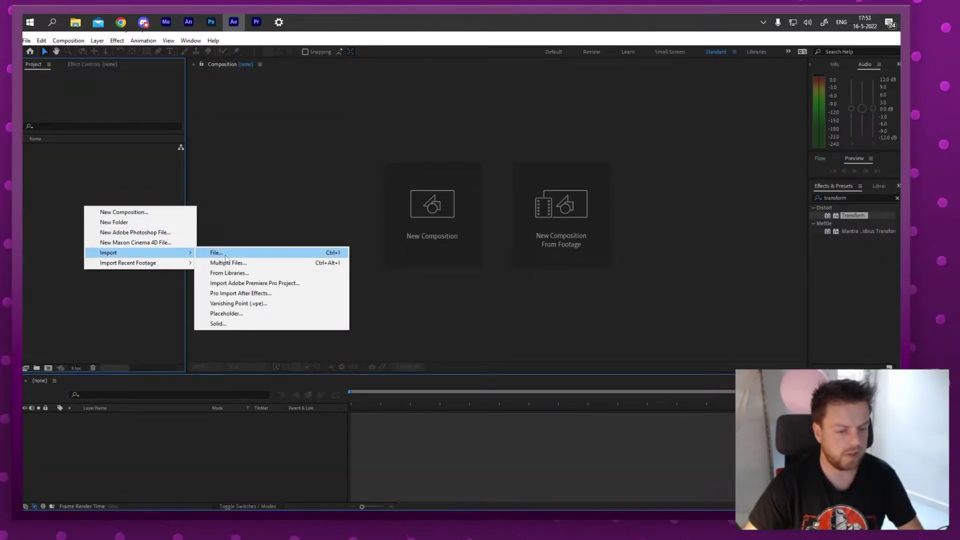
click(98, 300)
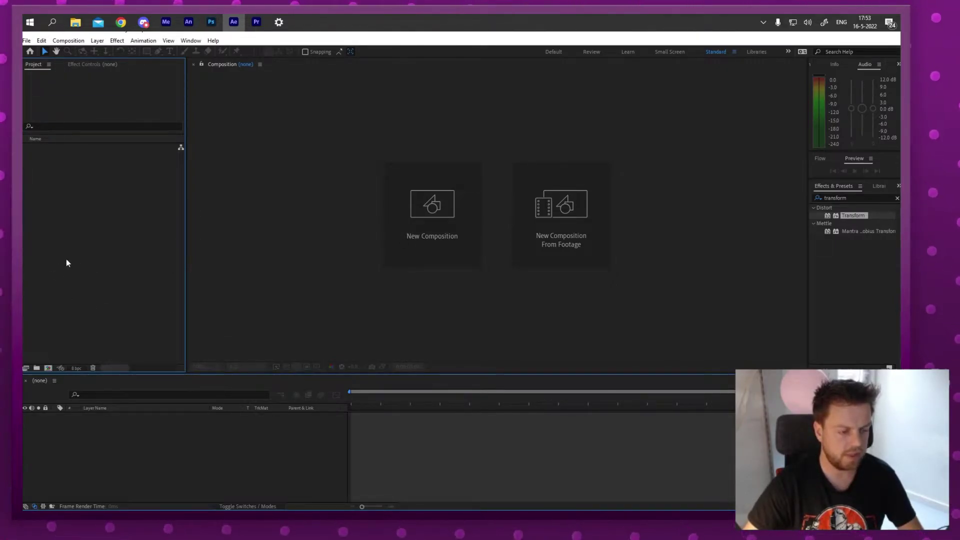
- Start importing NeonBackgroundTutorial_02 - Flatten with the import kind Composition - Retain Layer Sizes
double_click(68, 263)
click(355, 103)
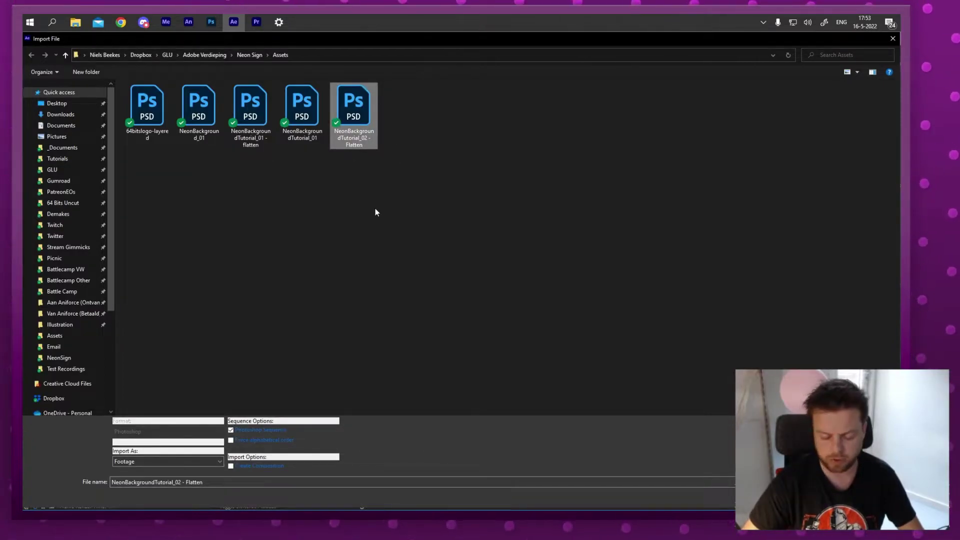
key(Return)
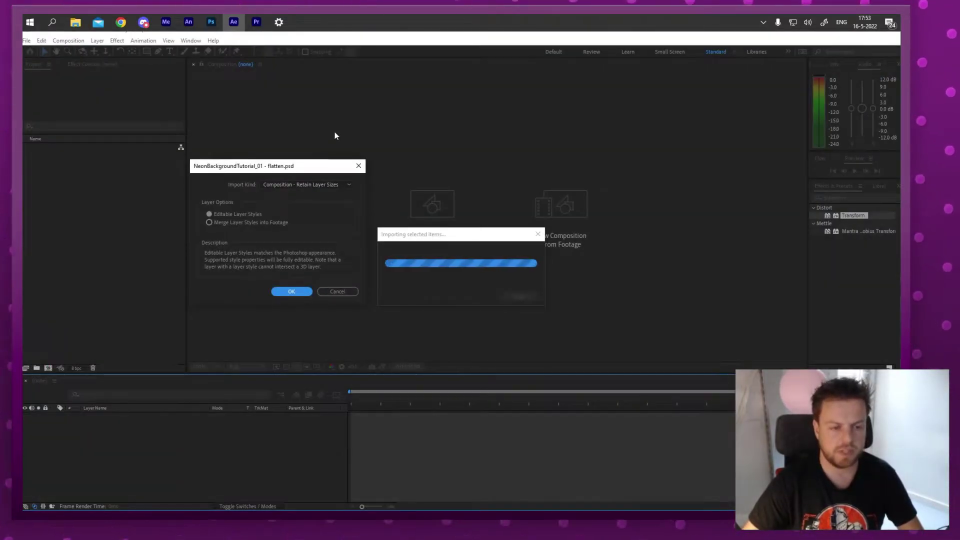
drag(324, 170, 505, 190)
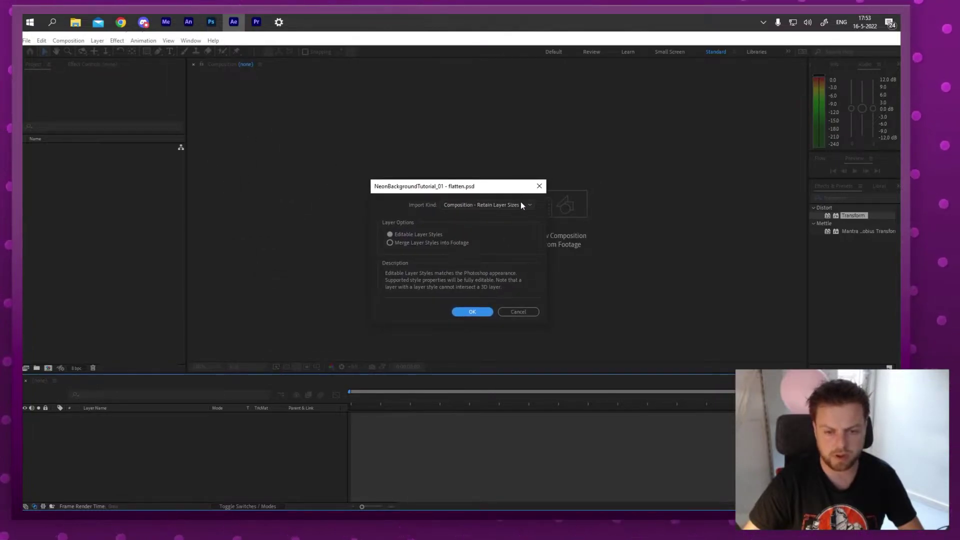
click(526, 206)
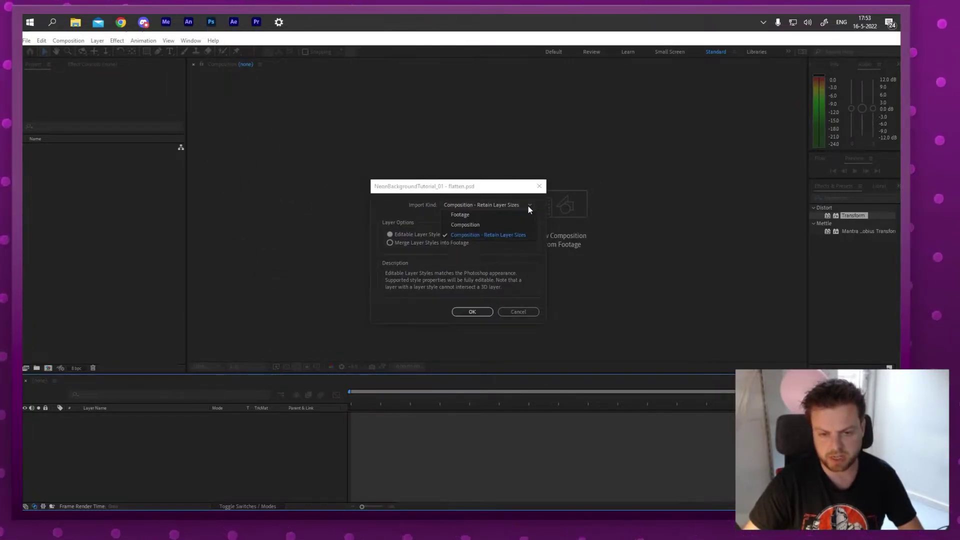
click(528, 235)
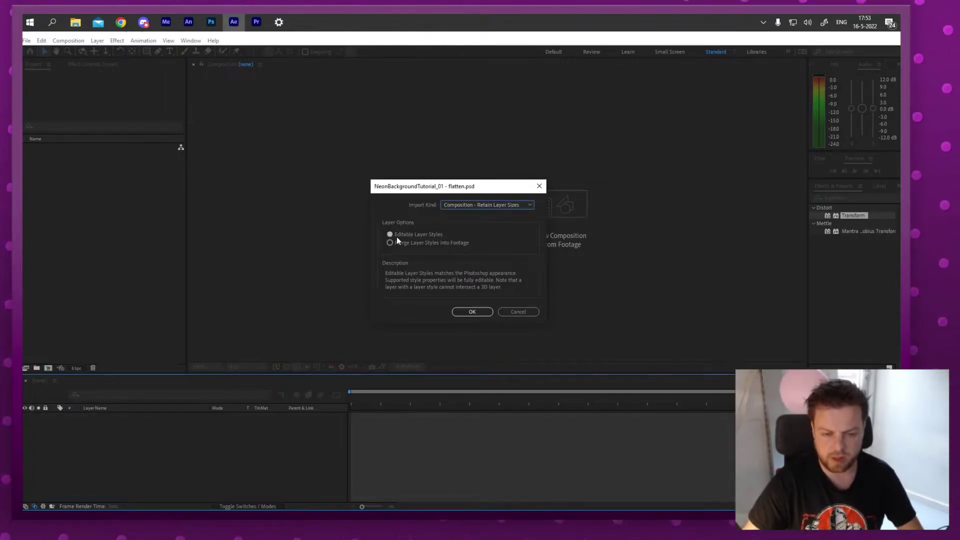
- Switch to Photoshop to review the Logo layer's effects and return to the After Effects import
click(211, 21)
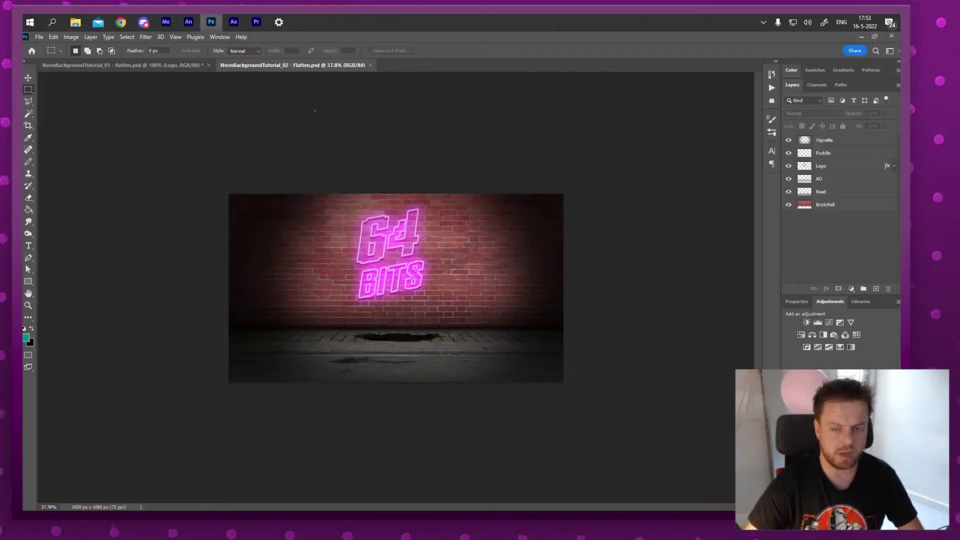
click(892, 166)
click(807, 176)
key(alt+Tab)
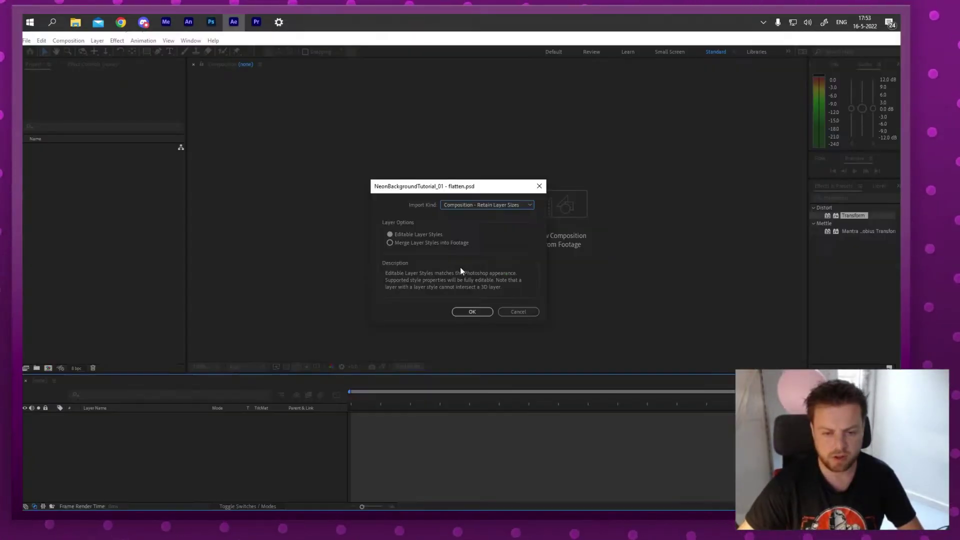
- Complete the import with Editable Layer Styles and look inside the imported layers folder
click(472, 312)
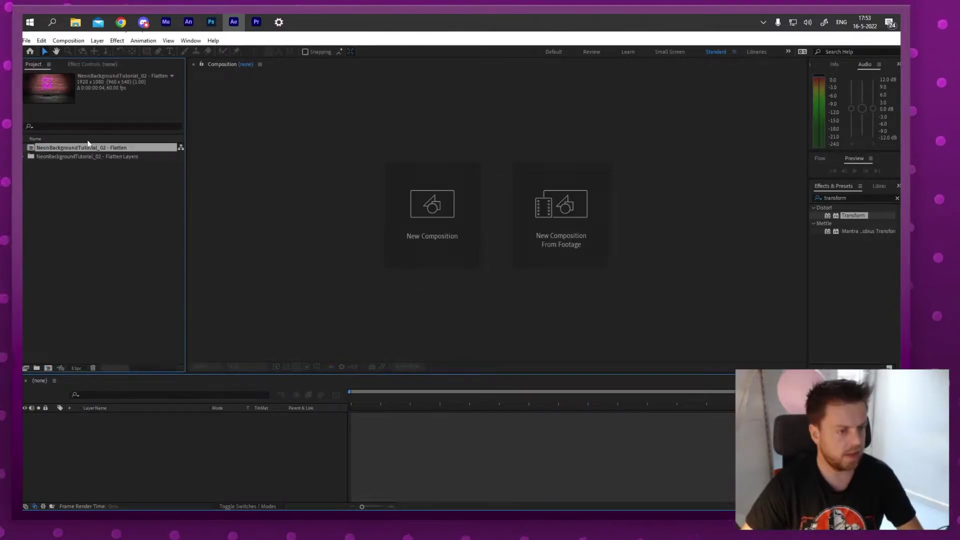
click(24, 156)
click(24, 156)
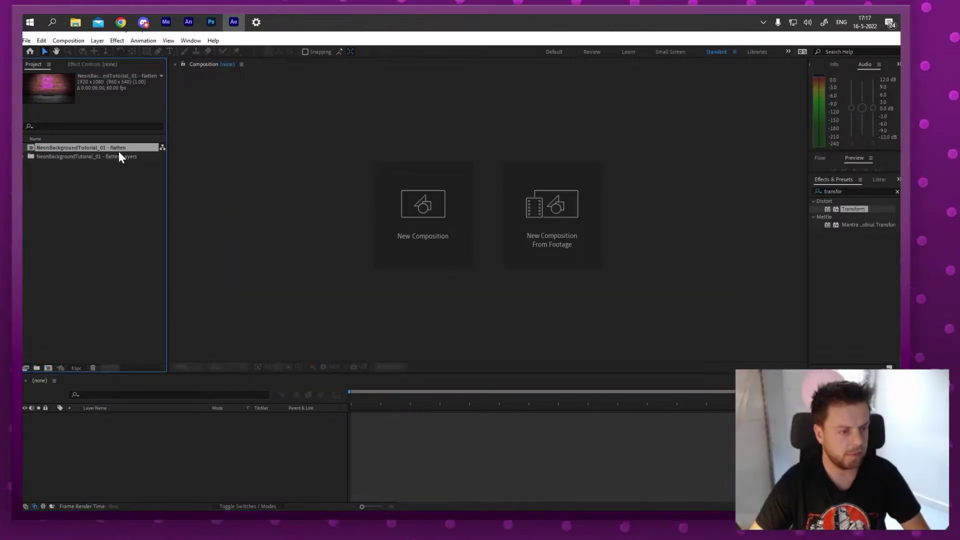
- Open the flattened neon background composition and check its playback and composition settings
double_click(118, 150)
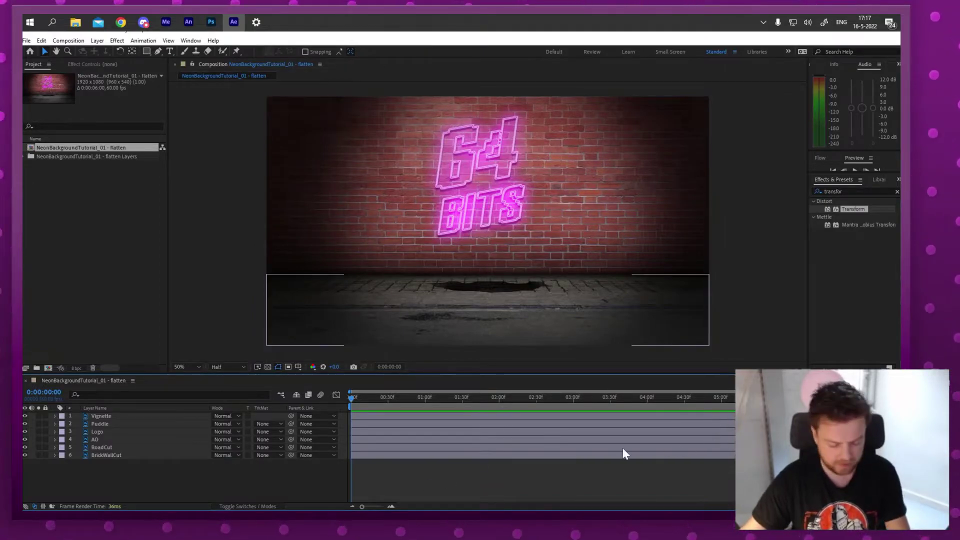
key(space)
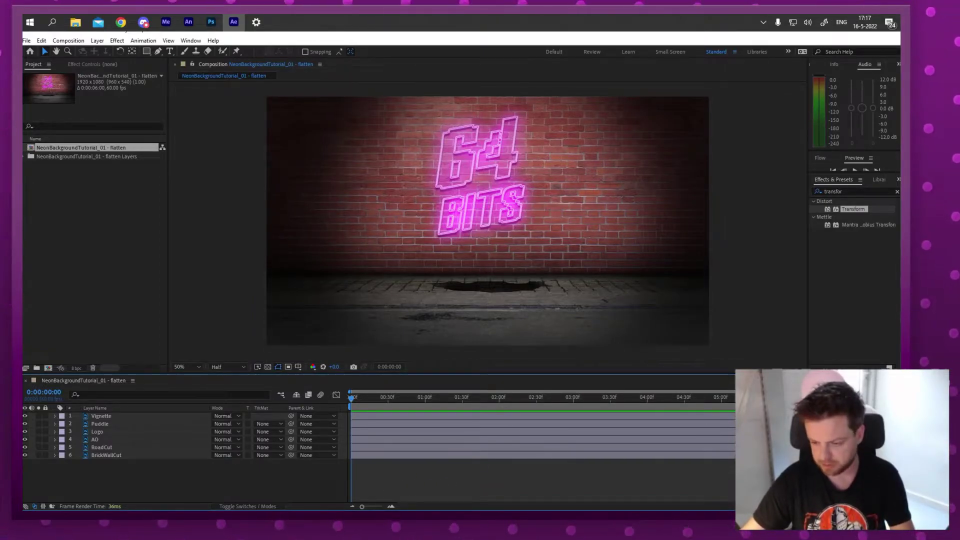
key(ctrl+k)
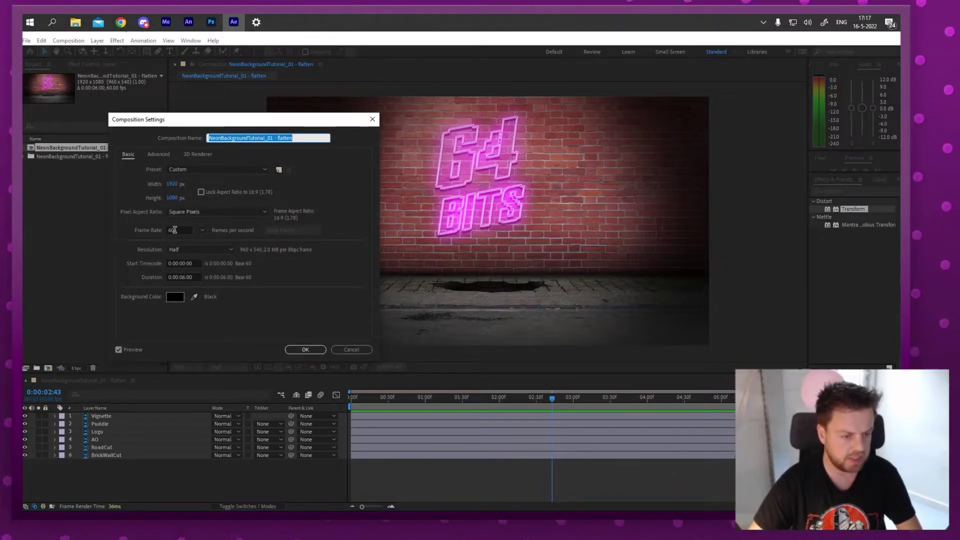
click(365, 349)
key(Home)
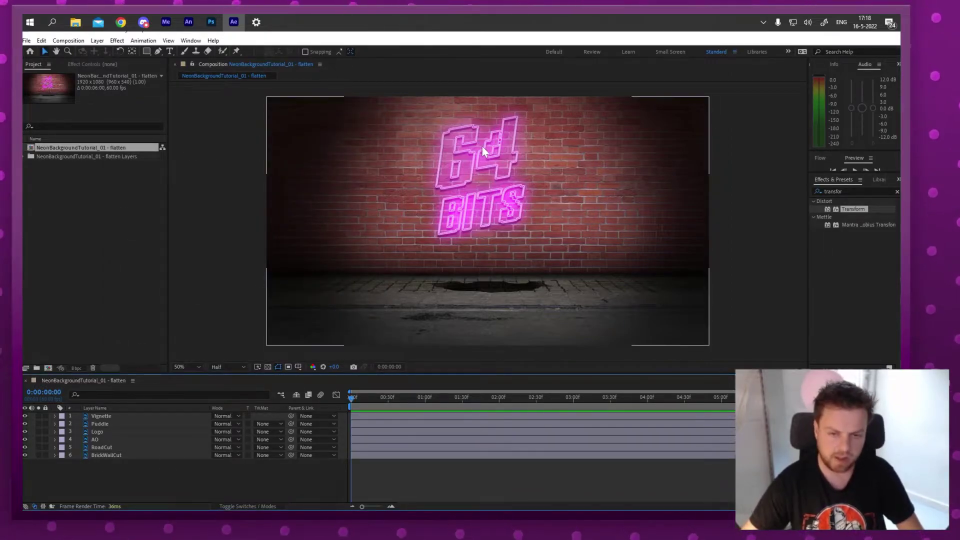
- Expand the Logo layer's styles in the timeline to reveal the Outer Glow properties
click(55, 431)
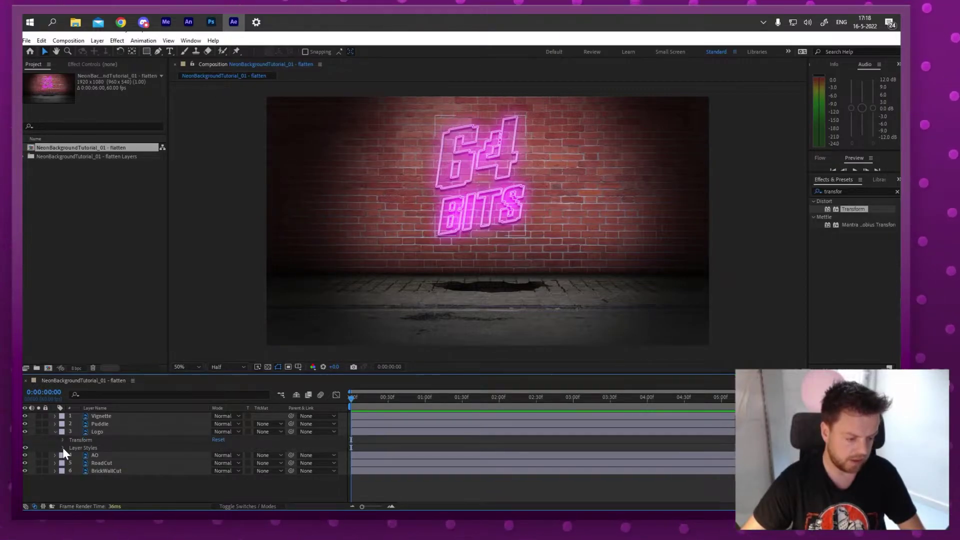
click(62, 448)
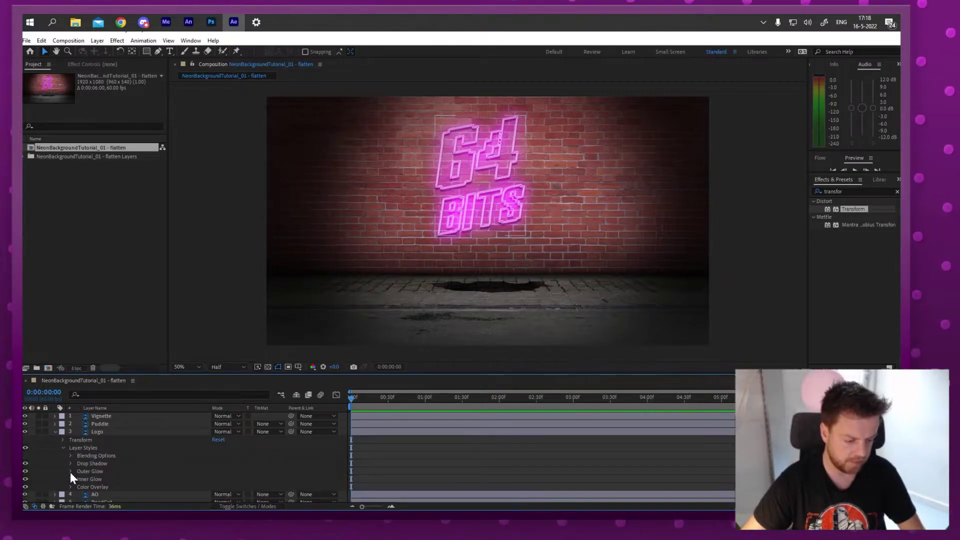
click(70, 471)
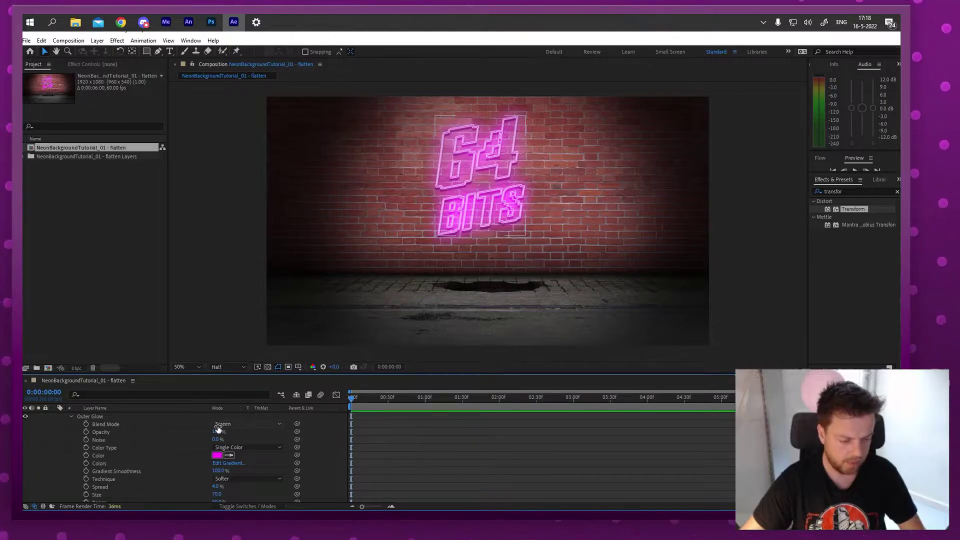
- Try out lower Outer Glow opacity values on the Logo layer and inspect the glow up close
click(101, 432)
drag(212, 433, 215, 437)
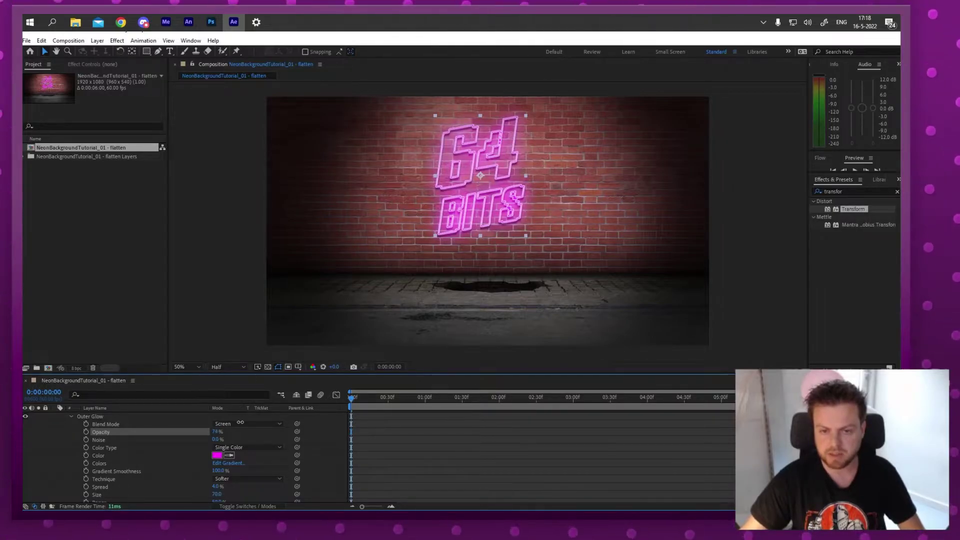
key(z)
click(489, 164)
scroll(490, 164, down, 3)
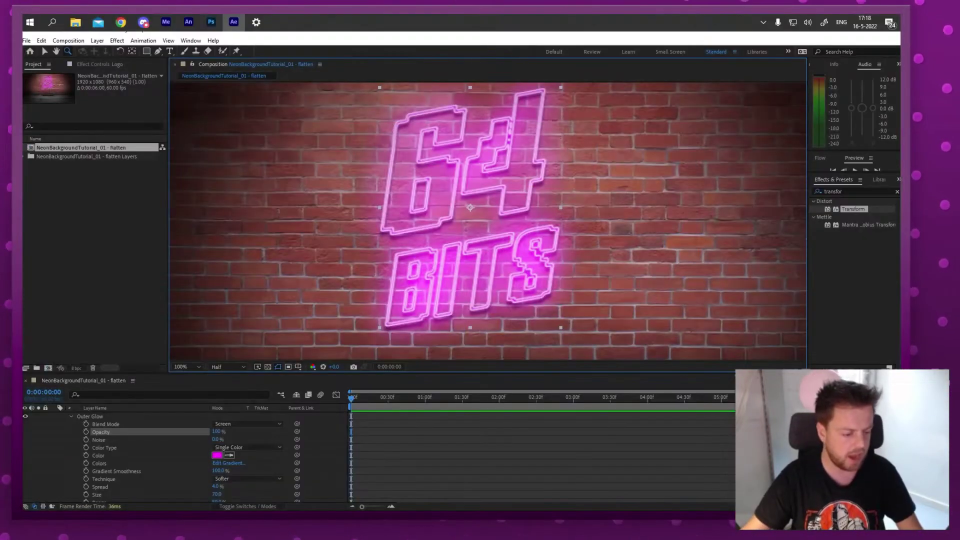
- Add the expression wiggle(30,60) to the Logo layer's Outer Glow opacity and preview the flicker
alt+click(86, 432)
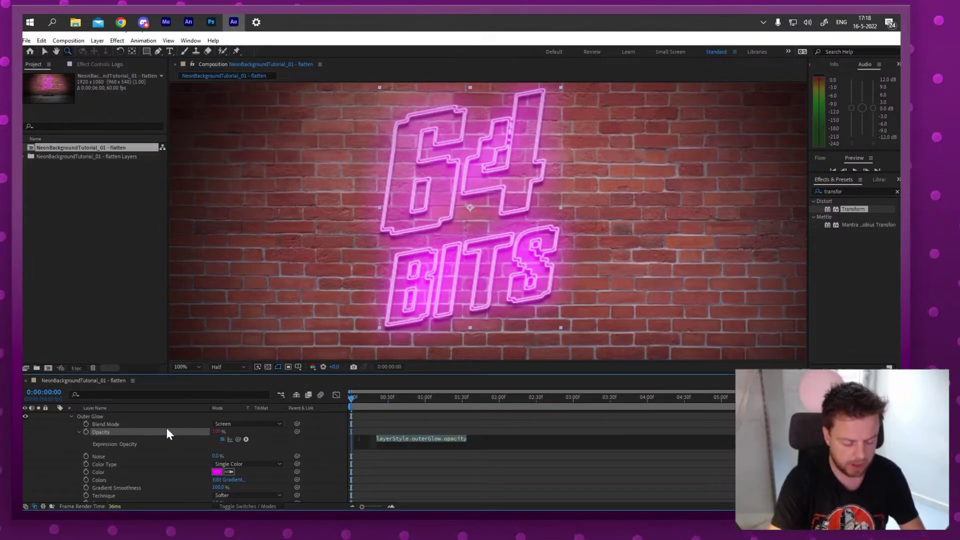
text(wig)
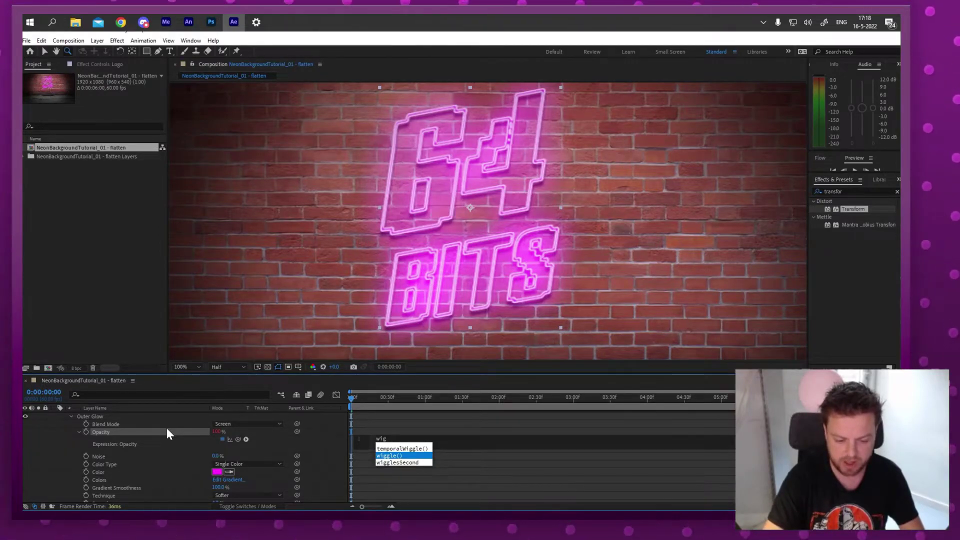
key(Return)
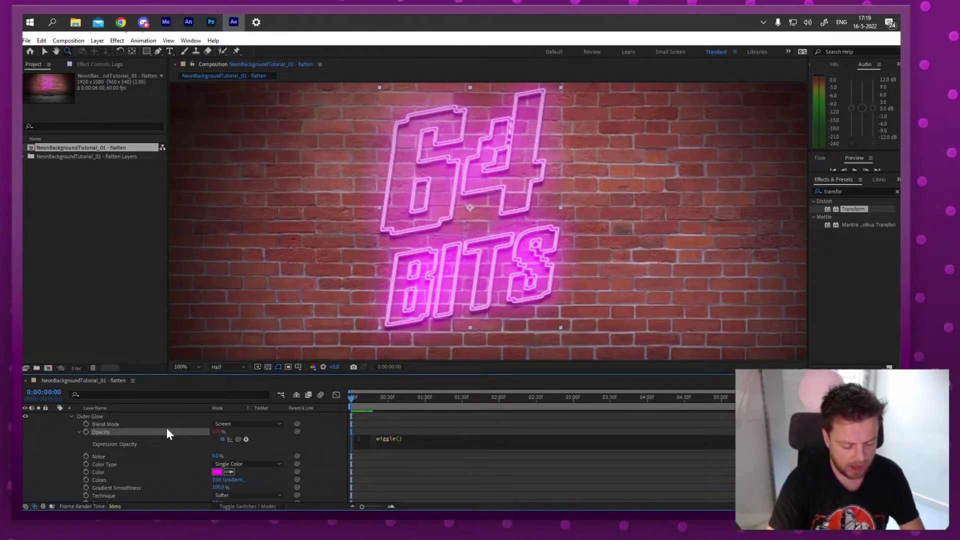
text(30)
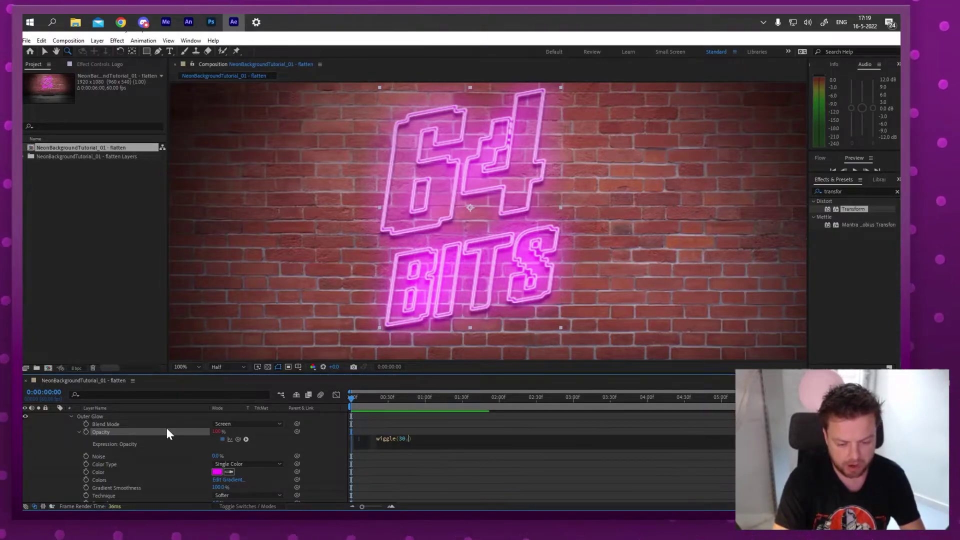
text(,)
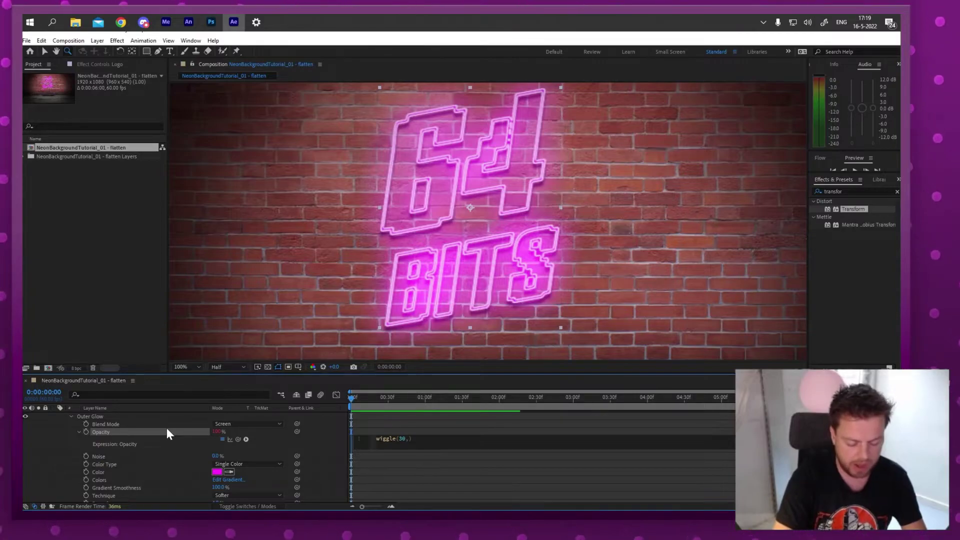
text(60)
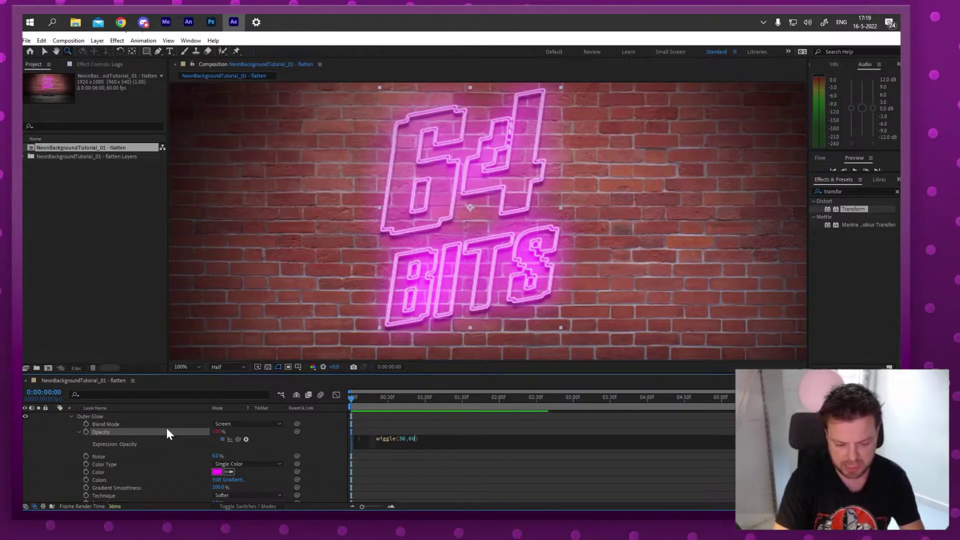
click(454, 431)
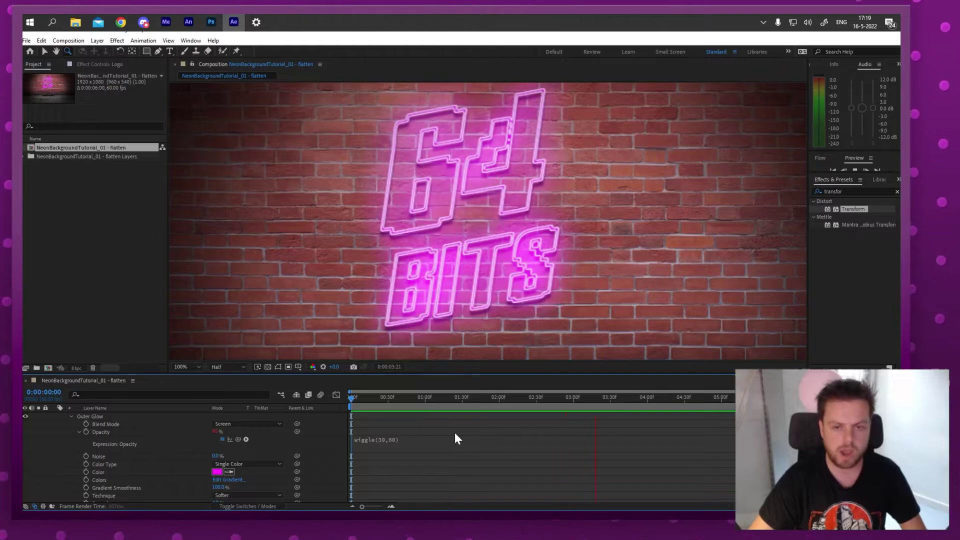
key(space)
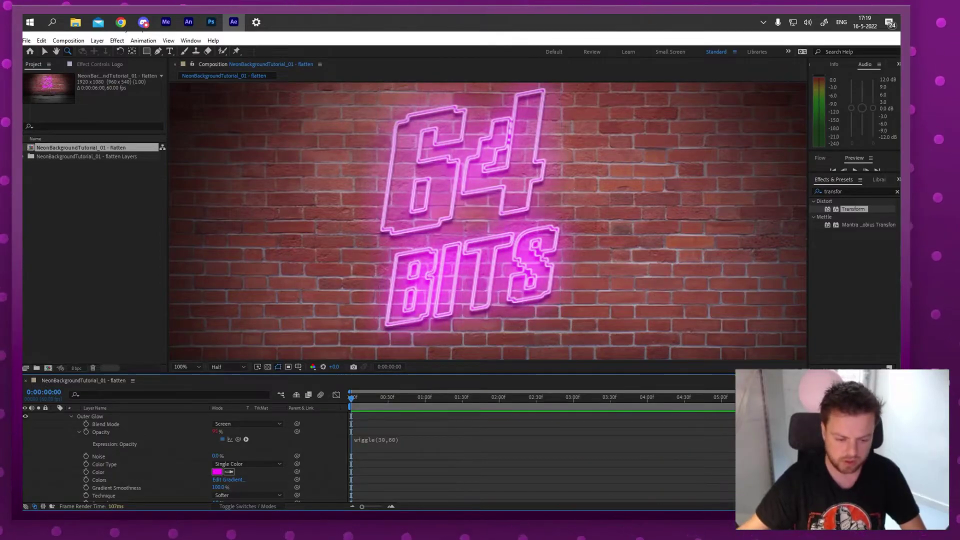
- Try a wiggle amplitude of 15 in the Outer Glow opacity expression
click(412, 439)
double_click(411, 439)
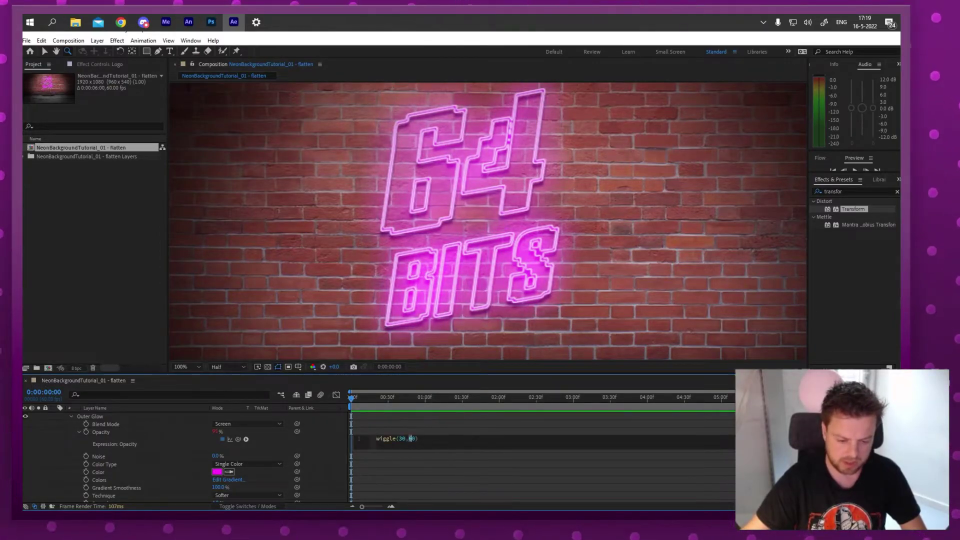
text(15)
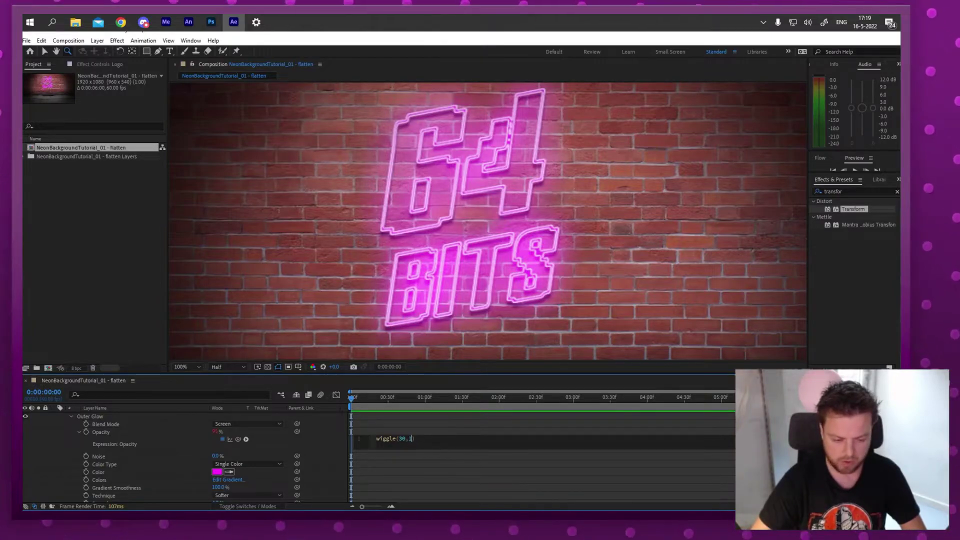
key(KP_Enter)
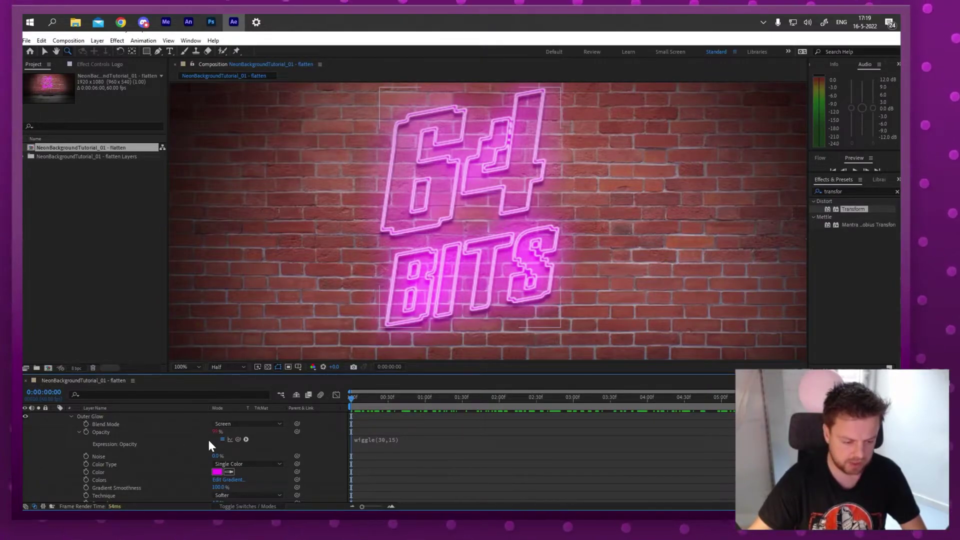
- Set the Logo layer's base Outer Glow opacity to 85% and preview the animation
click(212, 433)
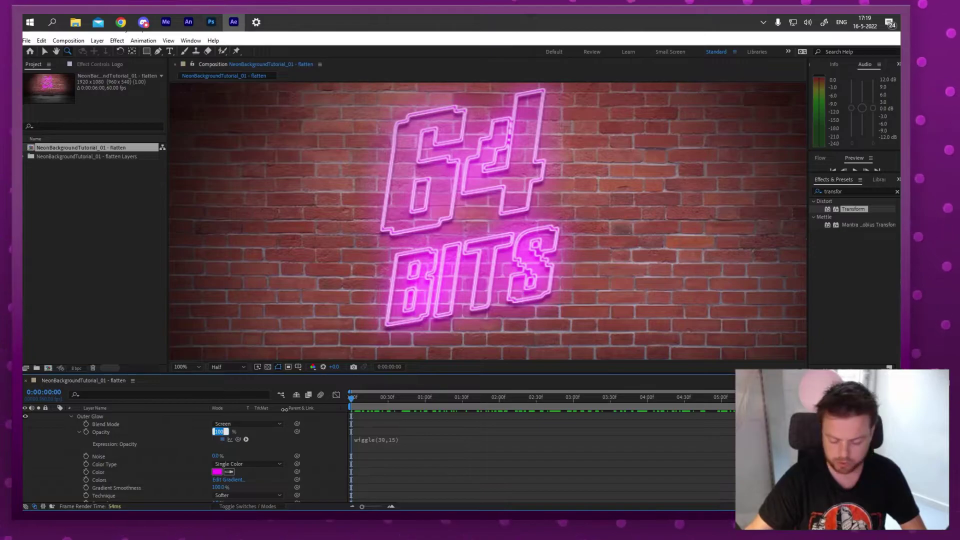
text(85)
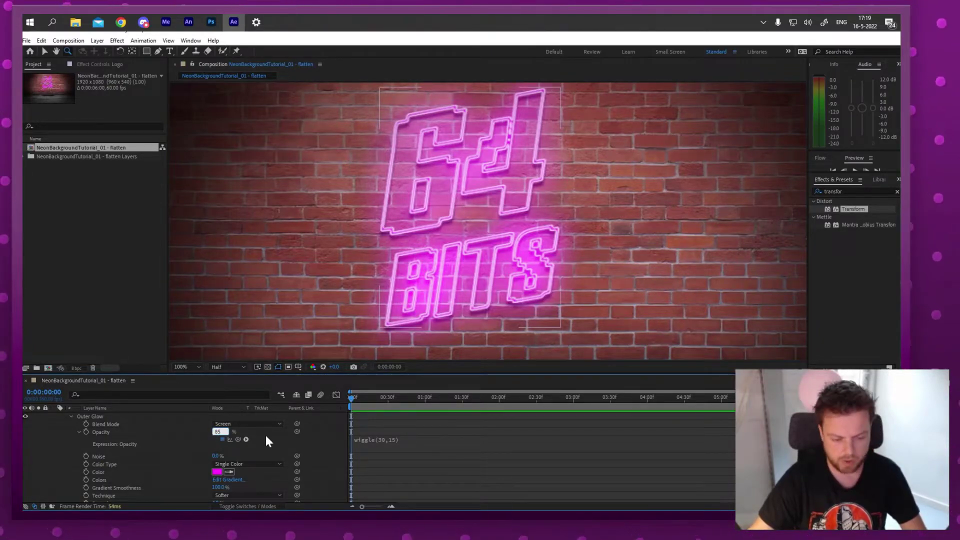
key(Return)
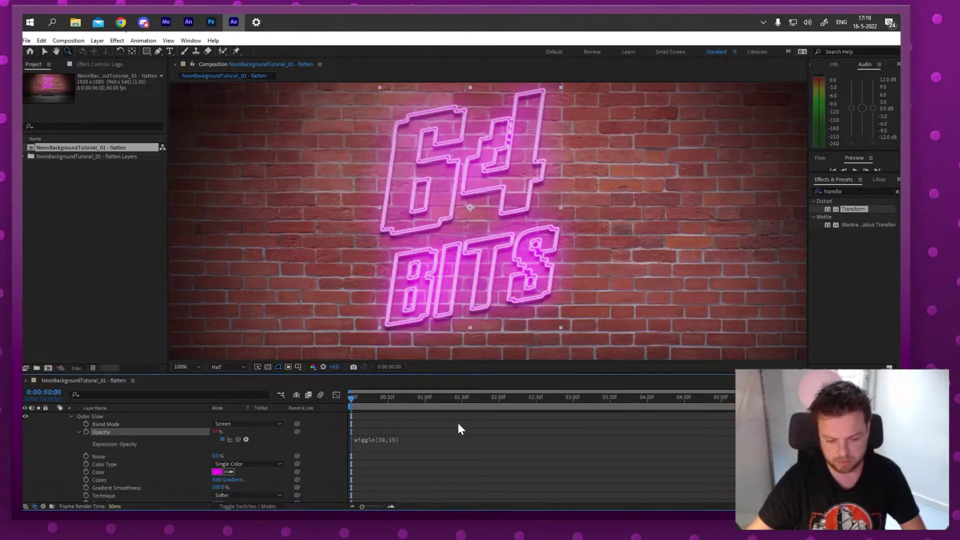
key(space)
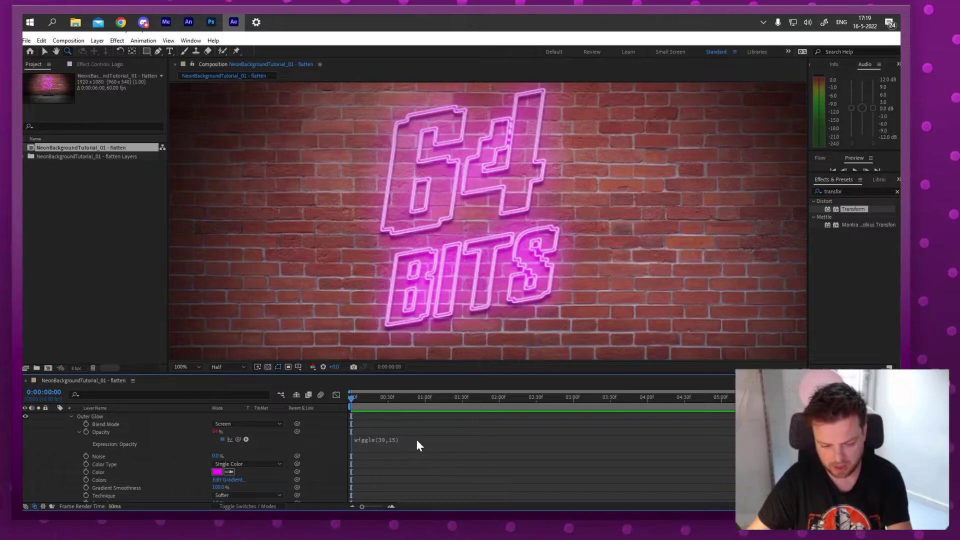
- Reduce the wiggle amplitude of the Outer Glow opacity expression to 8 and preview the flicker
click(416, 439)
key(BackSpace)
key(BackSpace)
key(BackSpace)
text(8))
click(458, 424)
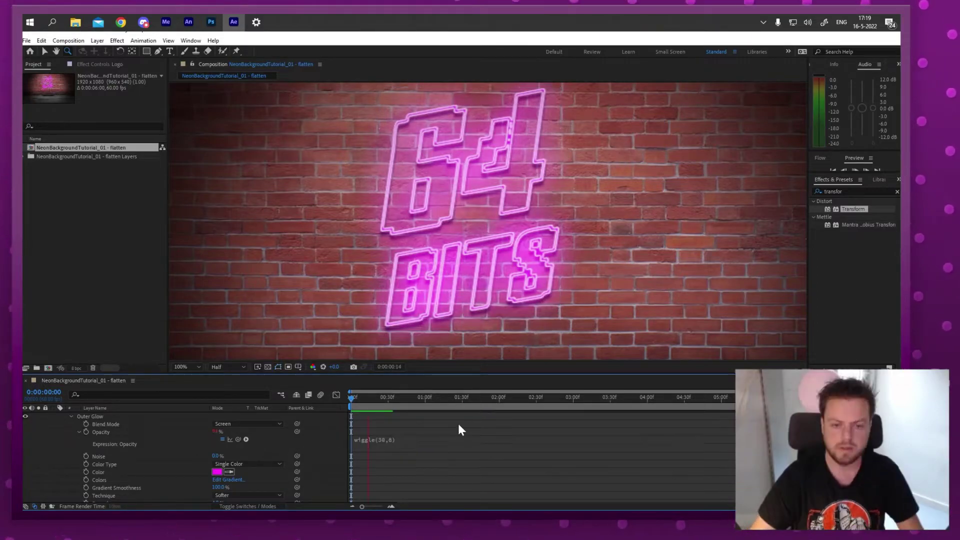
key(space)
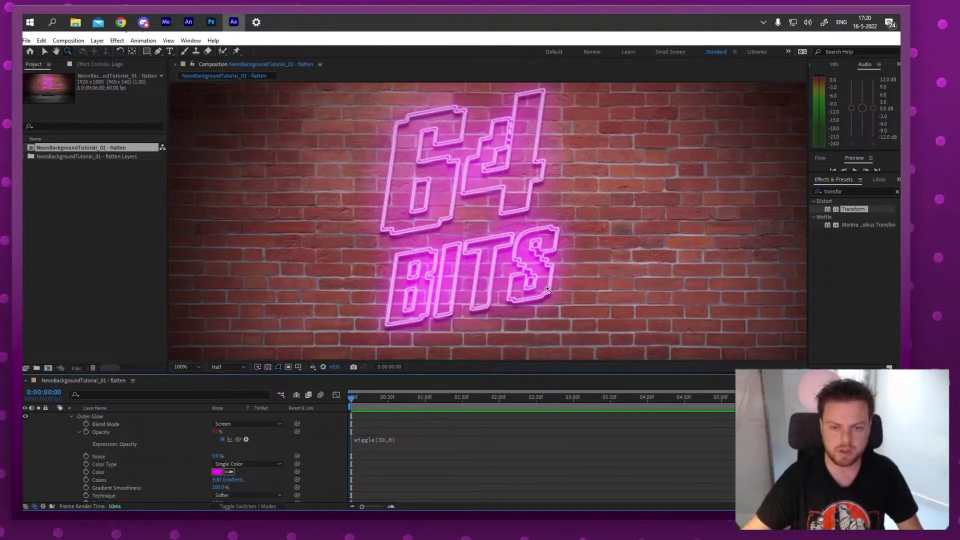
key(space)
- Collapse the Logo layer's properties in the timeline and lock the Vignette layer
scroll(566, 203, down, 2)
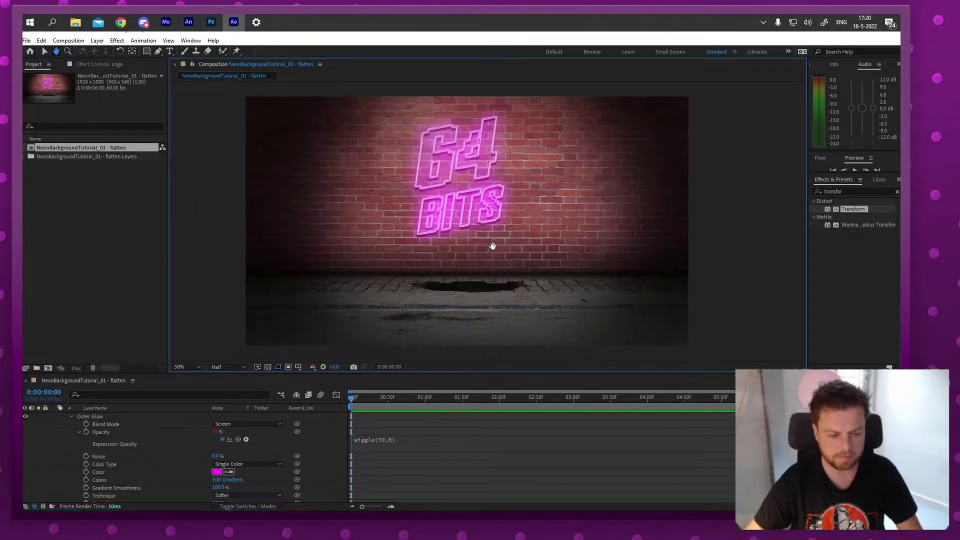
scroll(61, 486, up, 3)
click(55, 428)
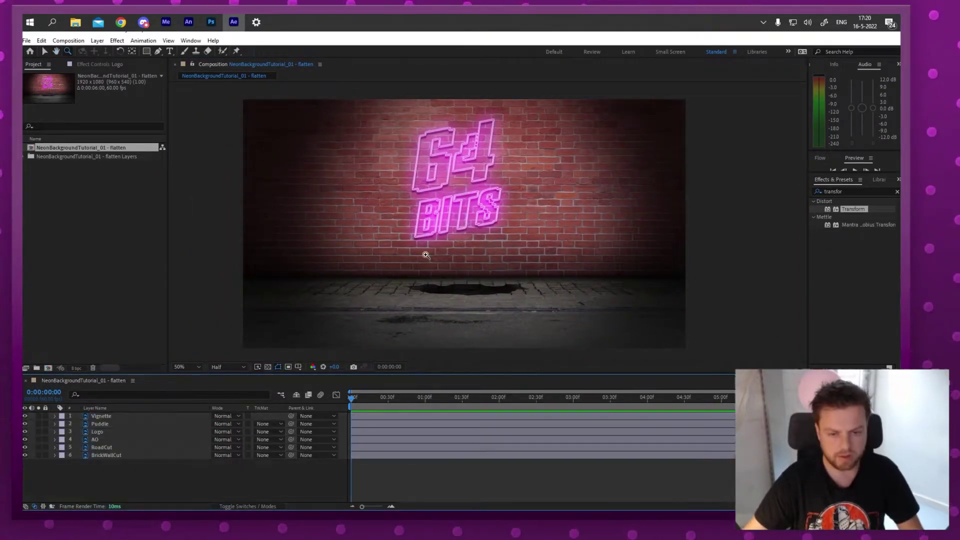
key(v)
click(308, 347)
key(ctrl+l)
- Try moving the logo down towards the puddle, and undo the move
drag(473, 220, 473, 292)
key(ctrl+z)
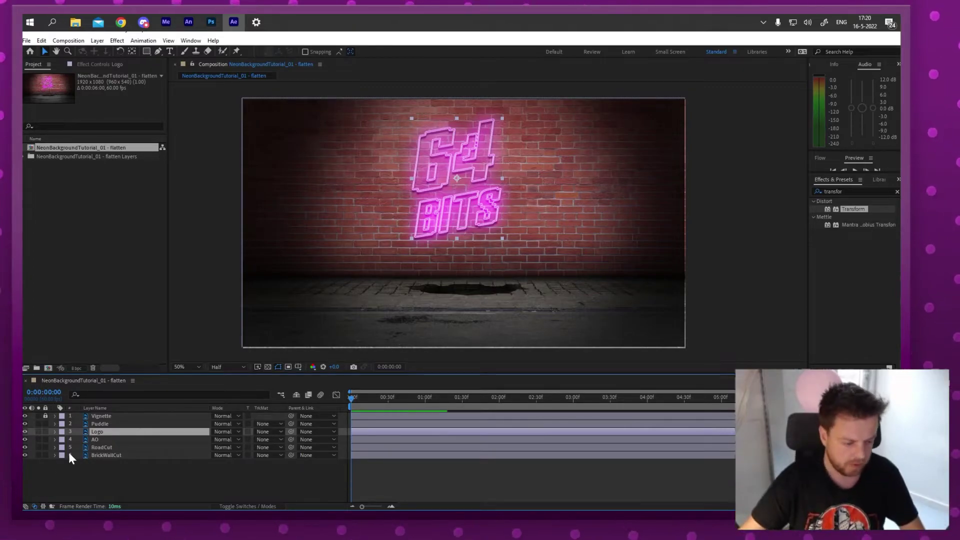
- Pre-compose the Logo layer as "Logo", moving all attributes into the new composition
right_click(103, 431)
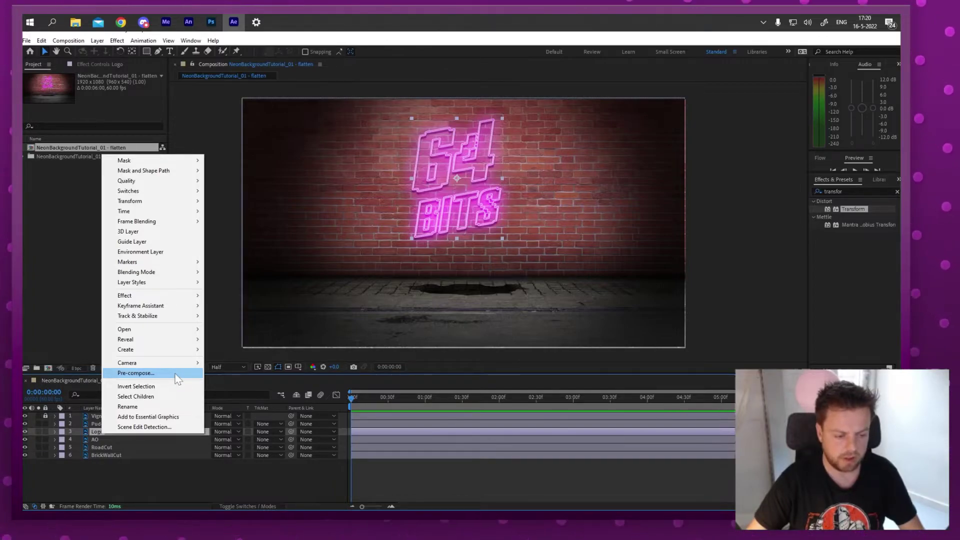
click(136, 373)
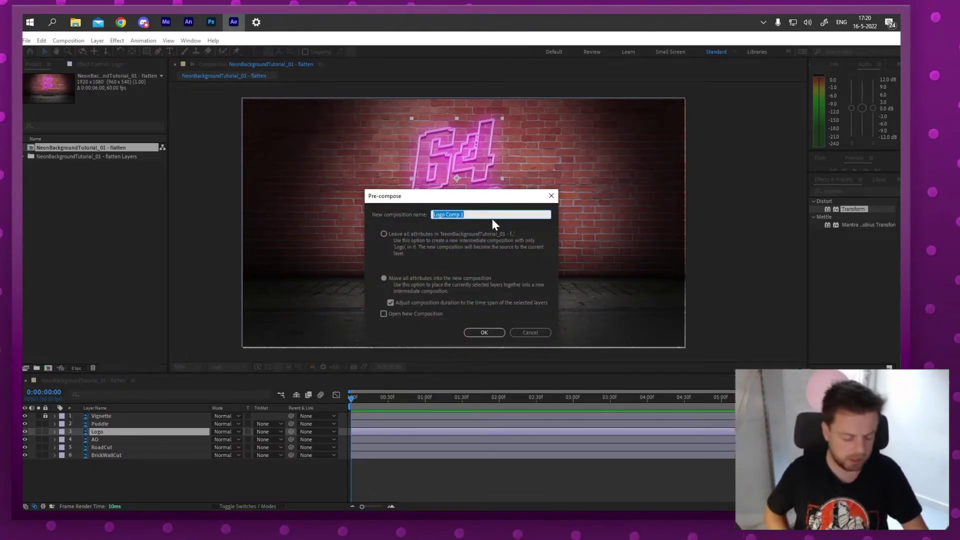
text(Logo)
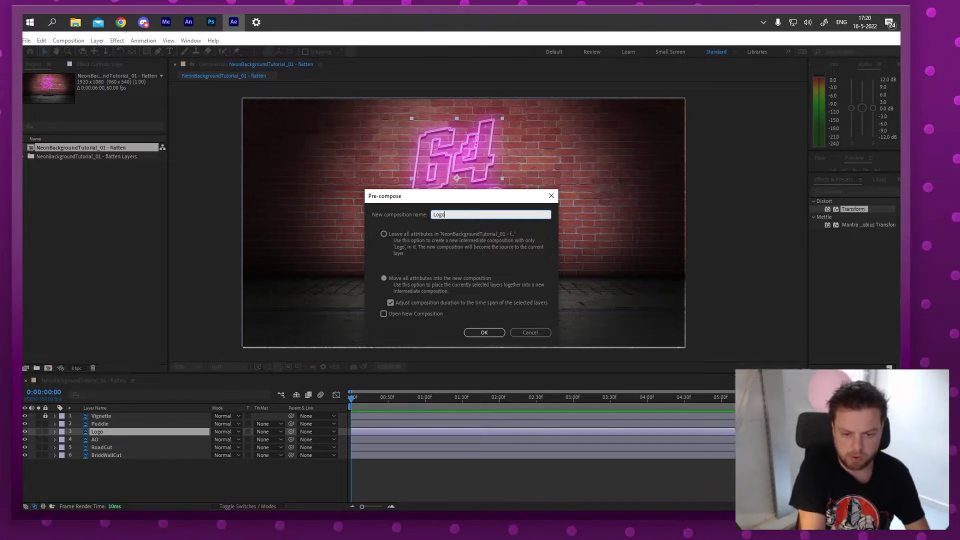
click(413, 236)
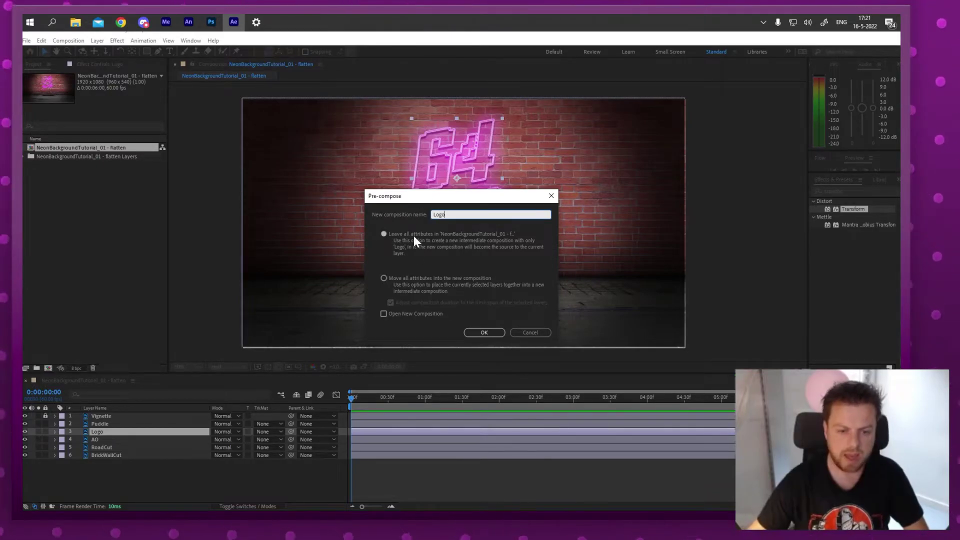
click(384, 278)
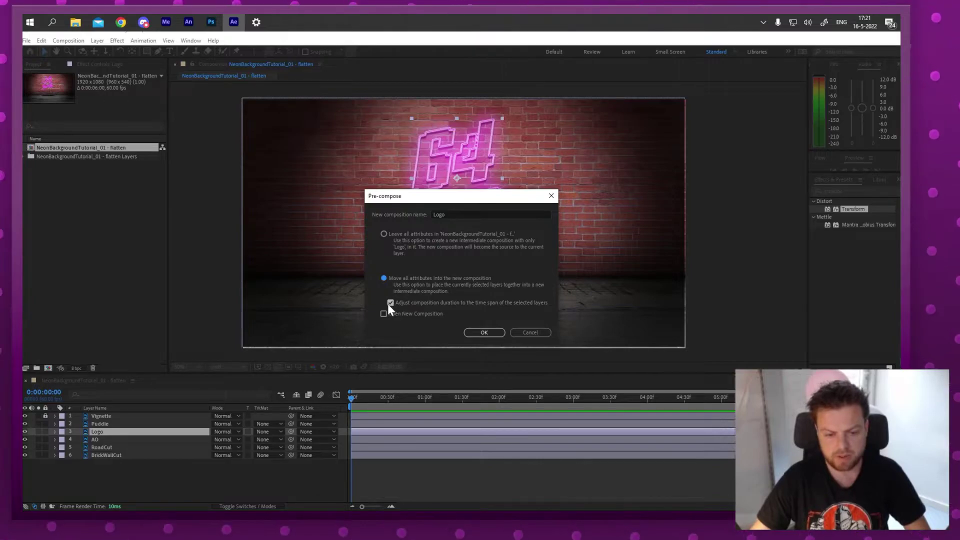
click(490, 332)
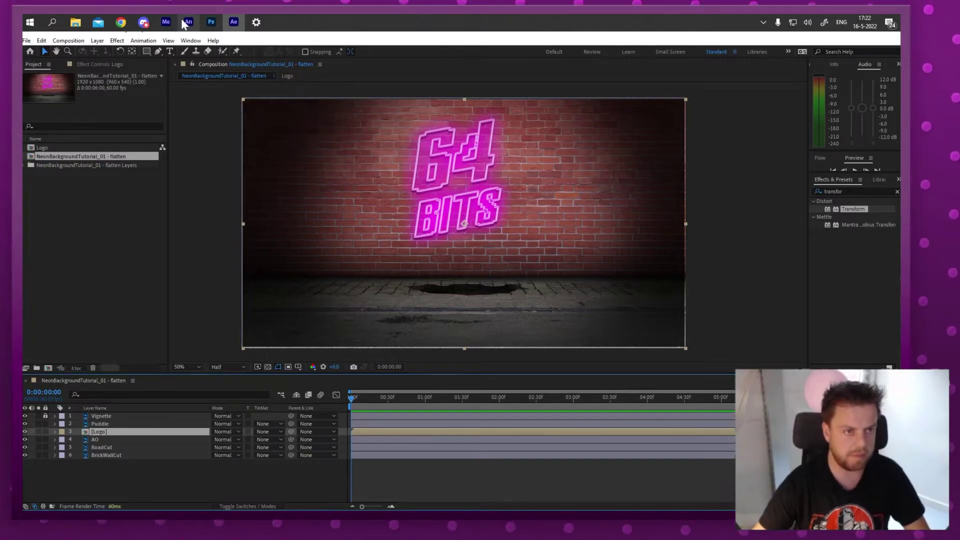
- Switch to Photoshop, try the Normal blend mode on the logo's Outer Glow, cancel it and return to After Effects
click(210, 22)
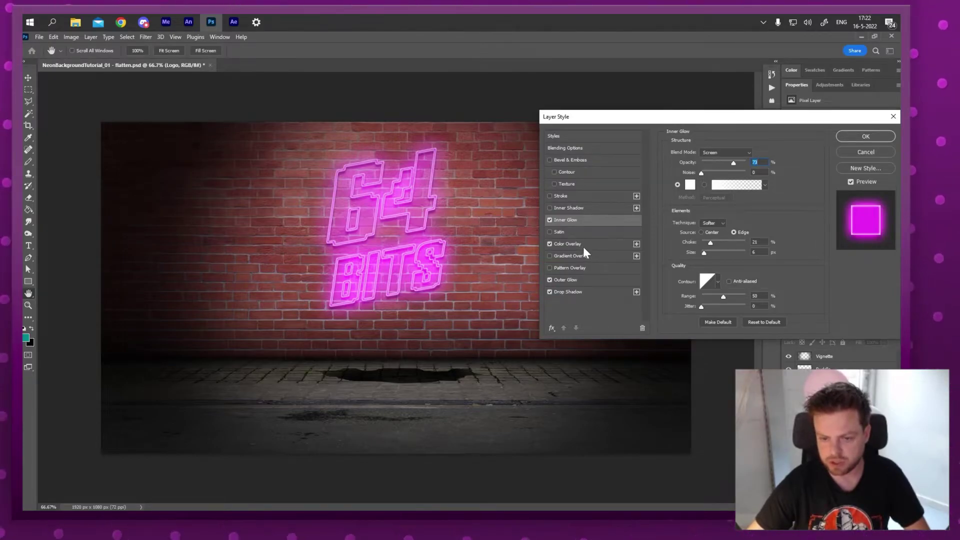
click(578, 280)
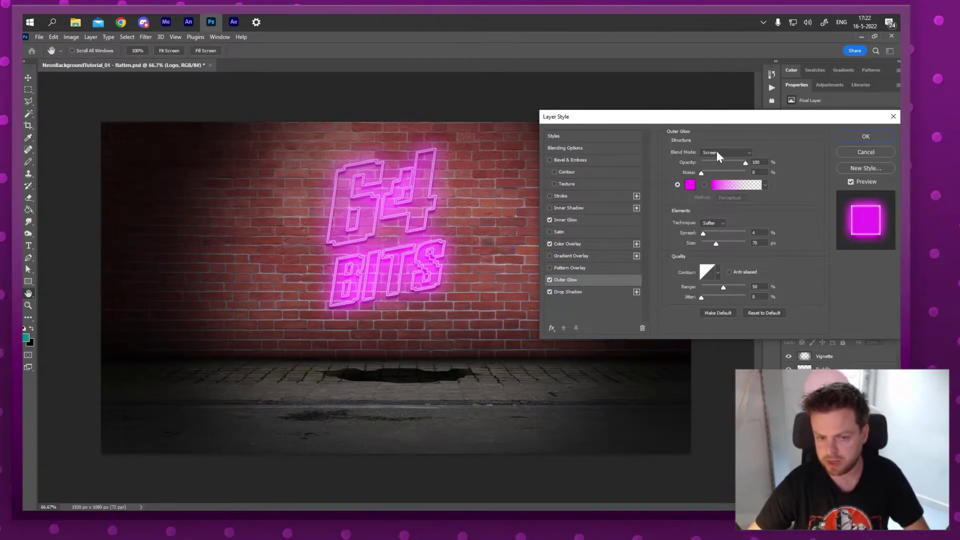
click(716, 152)
click(718, 160)
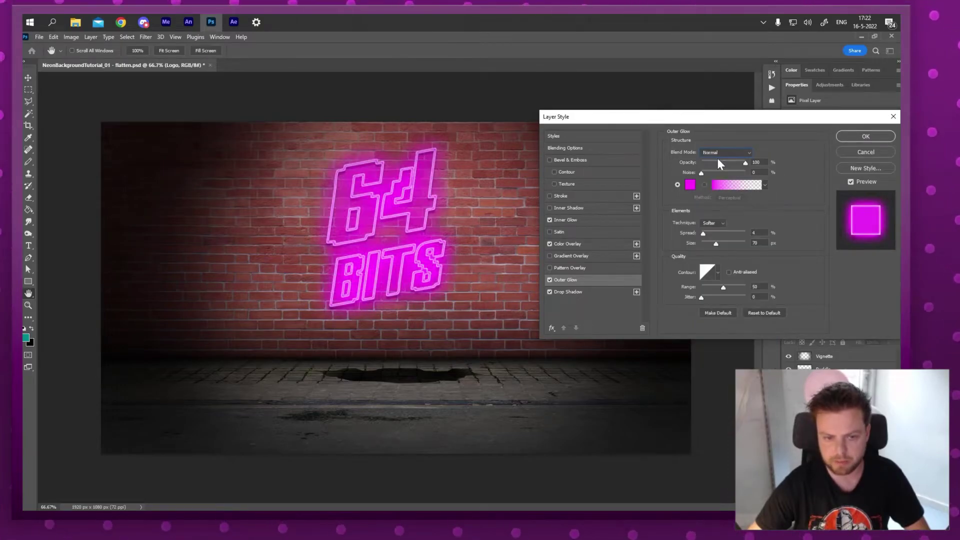
click(862, 153)
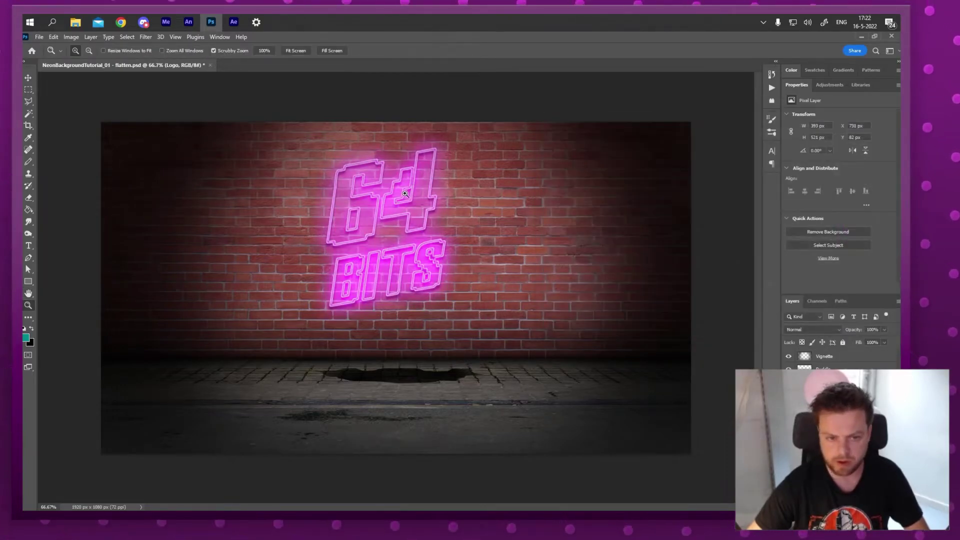
key(alt+Tab)
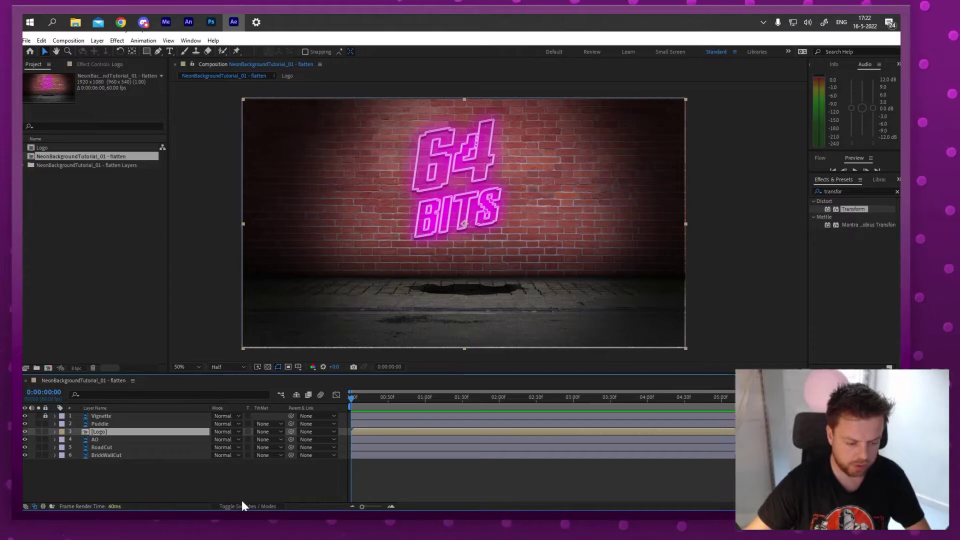
- Show the layer switches and enable Collapse Transformations on the pre-composed Logo layer
click(274, 506)
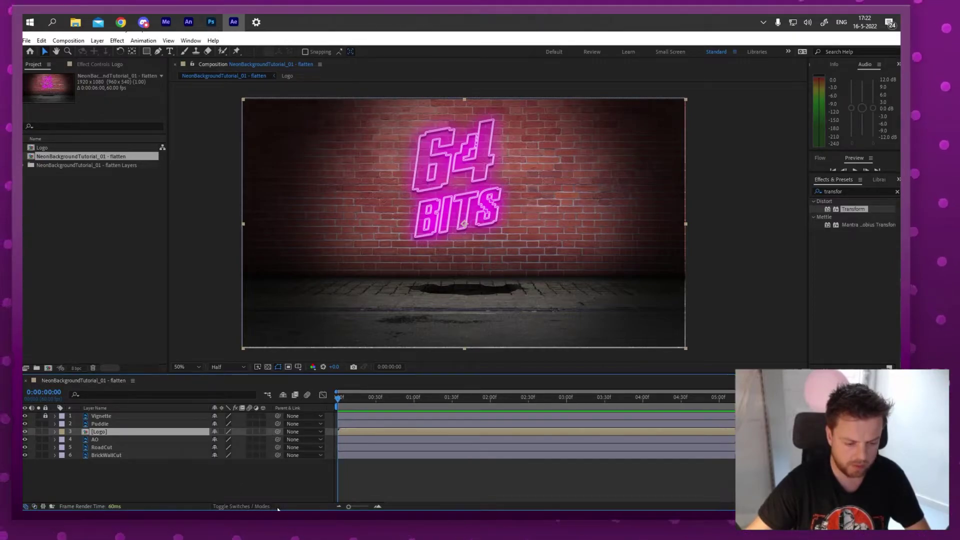
click(221, 432)
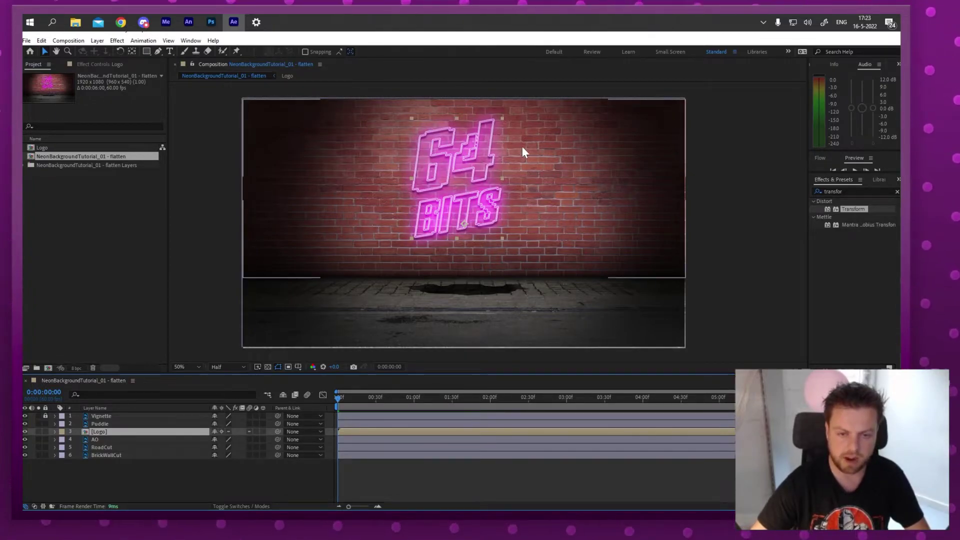
- Duplicate the pre-composed Logo layer and the Puddle layer
key(ctrl+d)
click(103, 423)
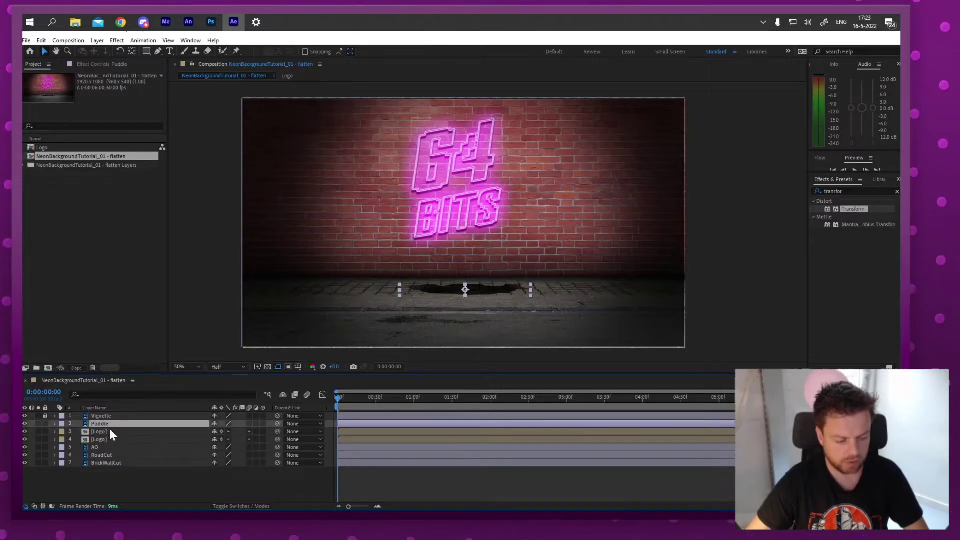
key(ctrl+d)
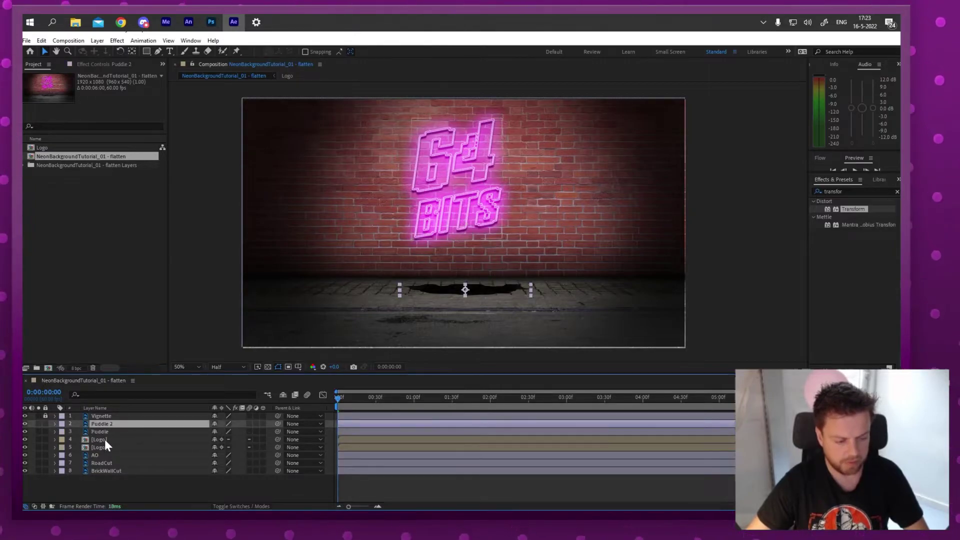
- Place a Logo copy directly beneath Puddle 2 and set its track matte to Alpha Matte "Puddle 2"
drag(104, 439, 109, 428)
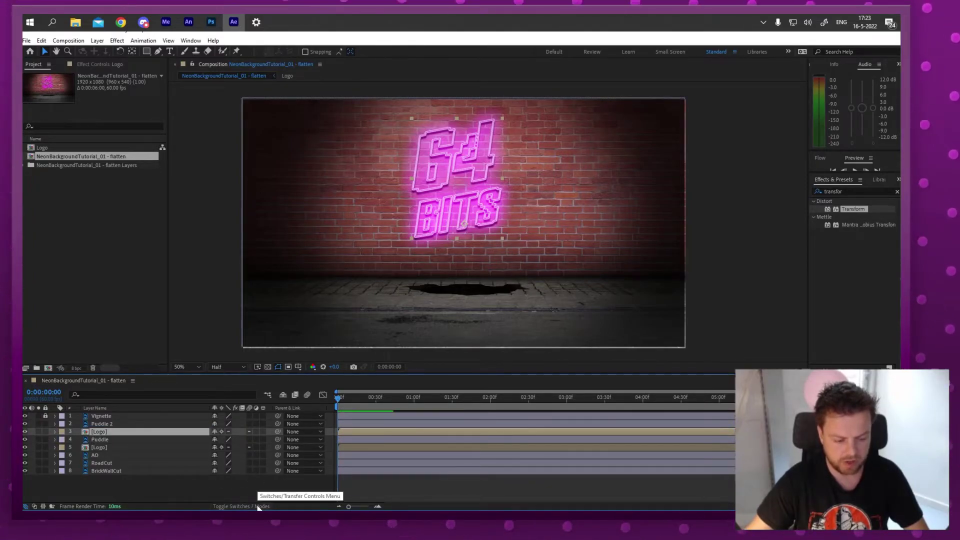
click(241, 506)
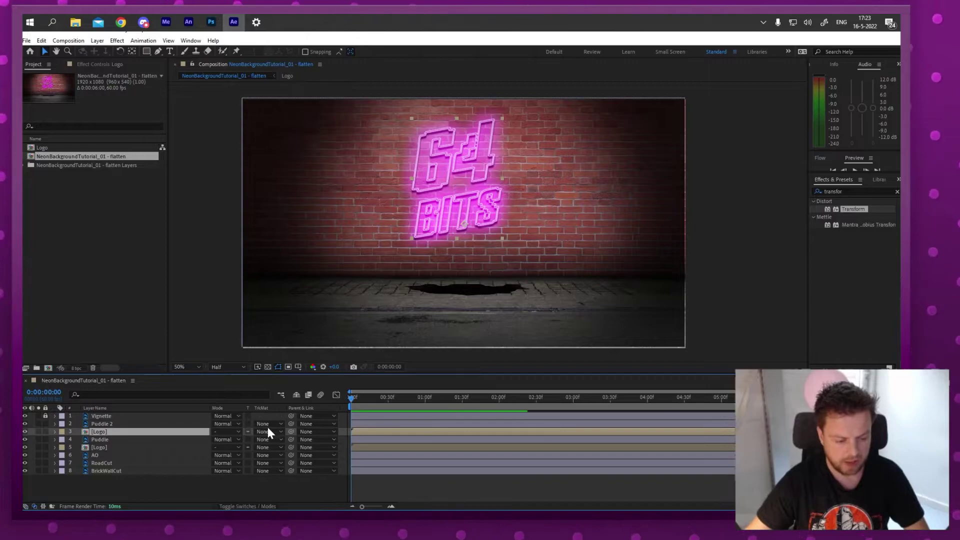
click(199, 423)
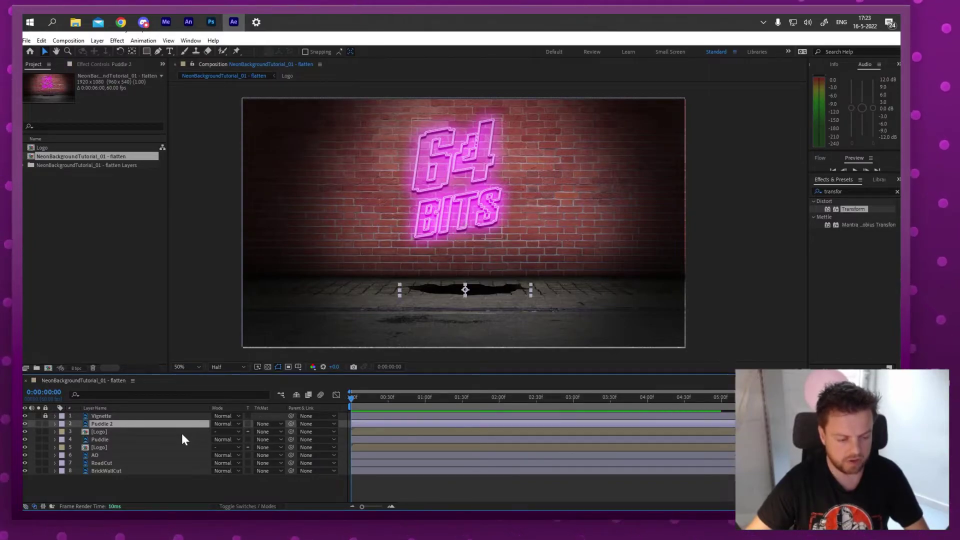
click(266, 430)
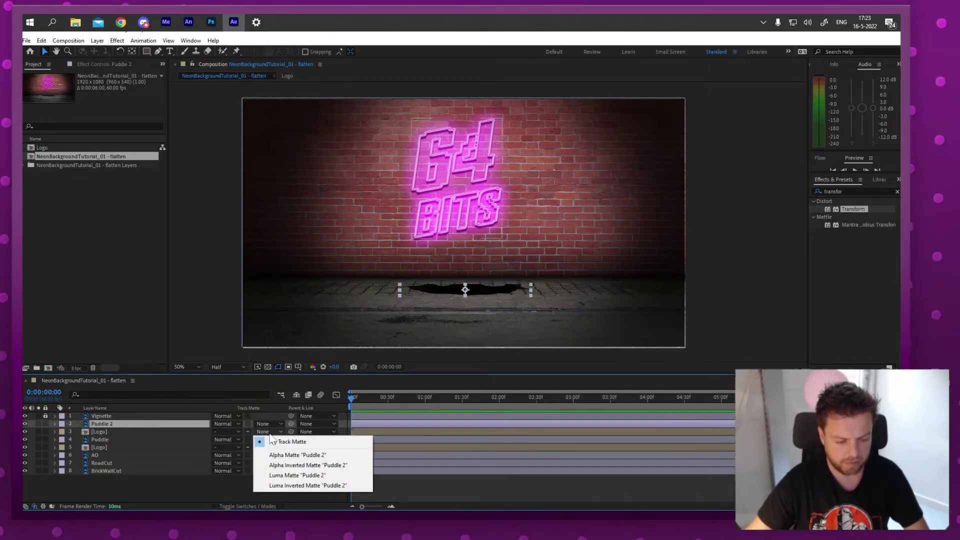
click(271, 447)
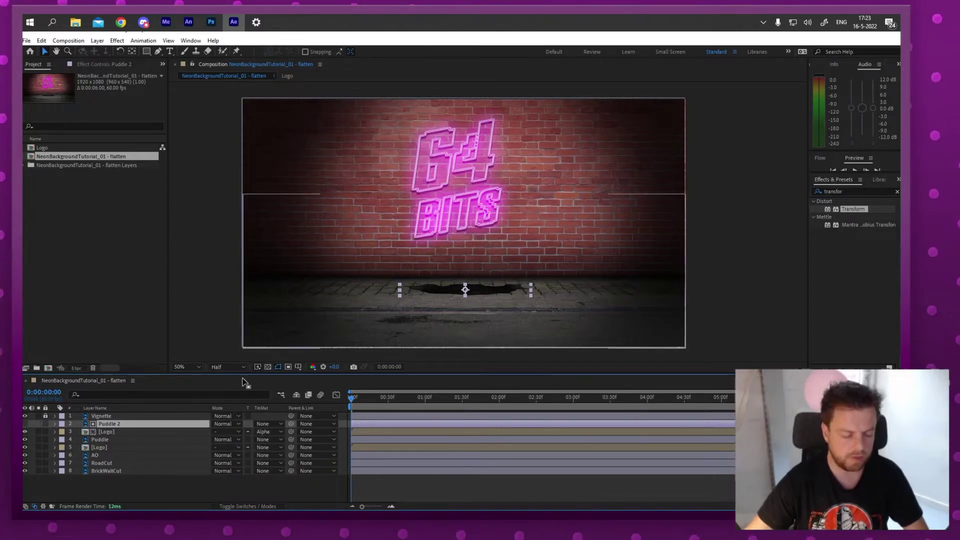
- Flip the matted Logo copy vertically and position it over the puddle so it reads as the sign's reflection
click(106, 431)
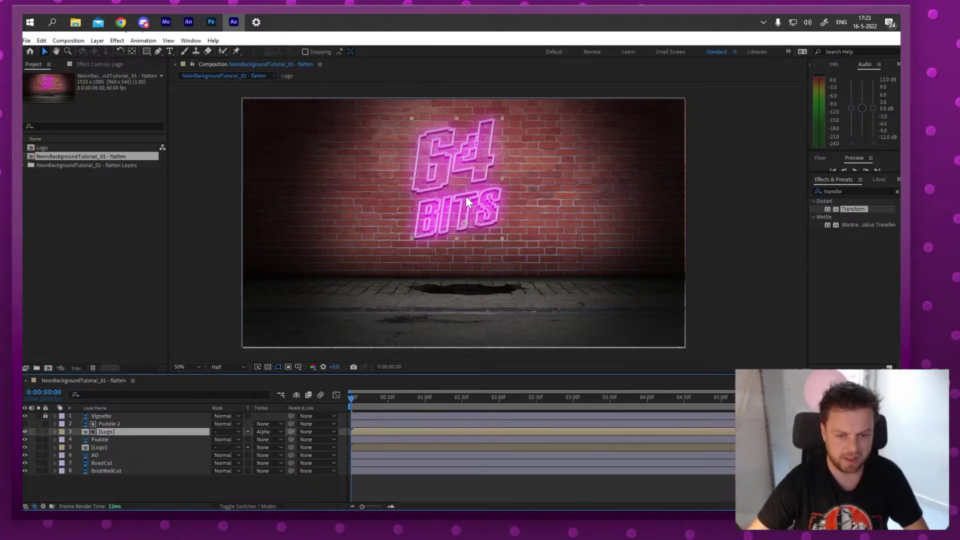
drag(465, 196, 430, 380)
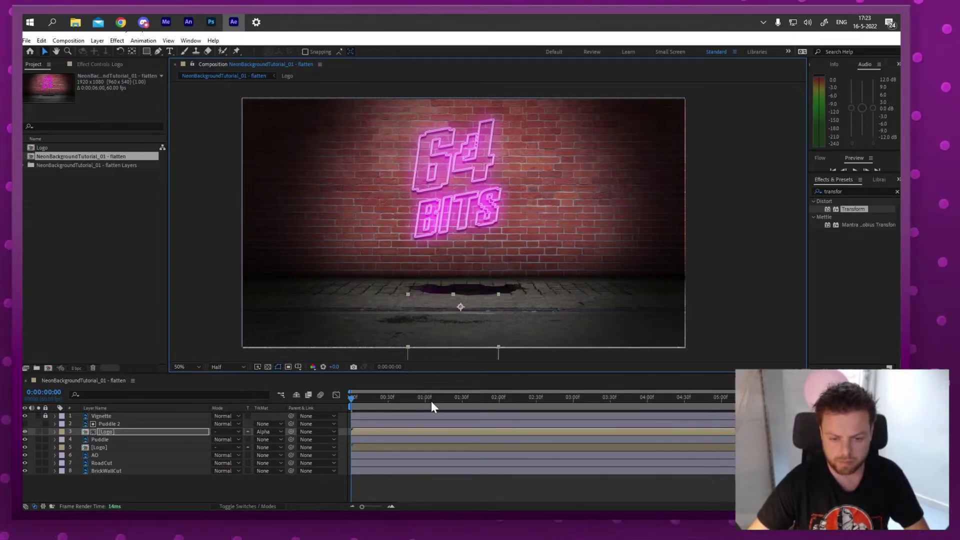
drag(460, 329, 460, 312)
click(106, 431)
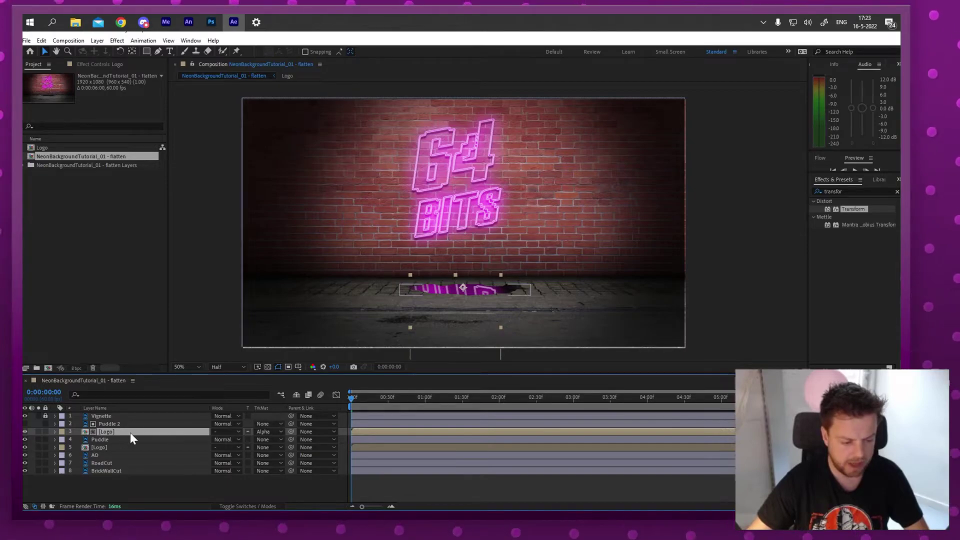
ctrl+click(109, 424)
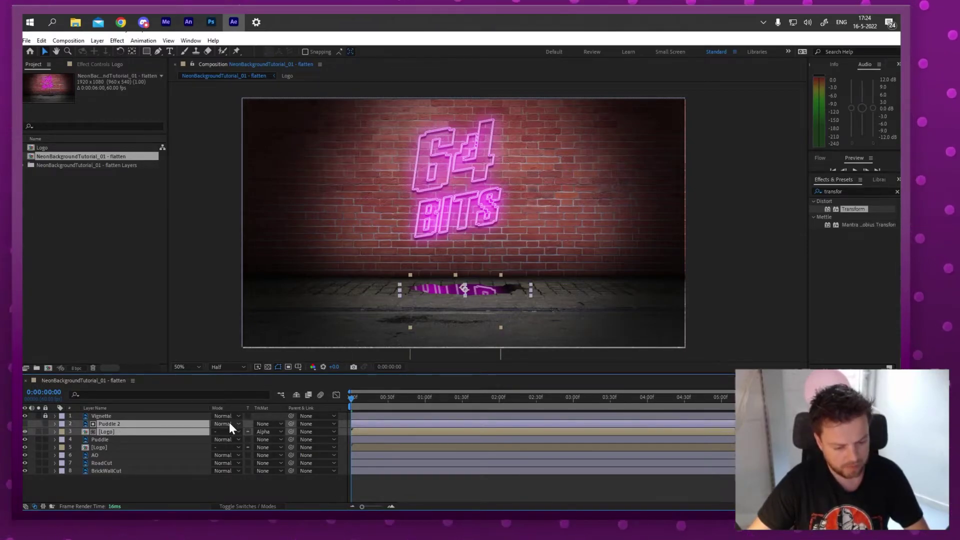
click(146, 432)
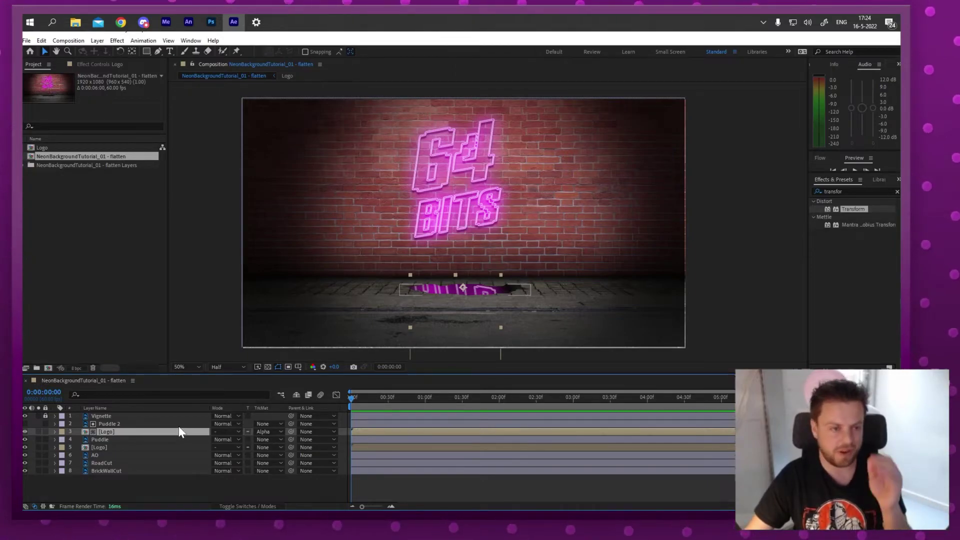
click(176, 448)
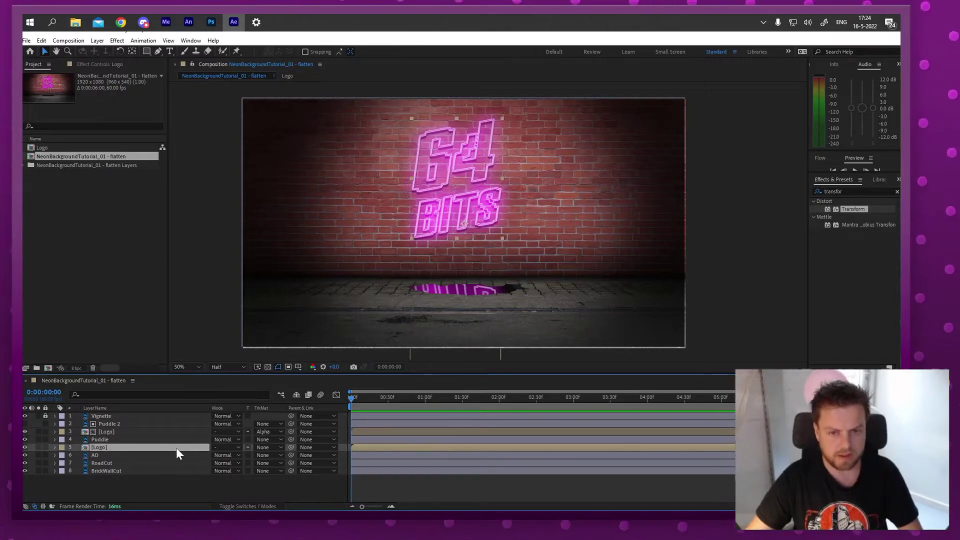
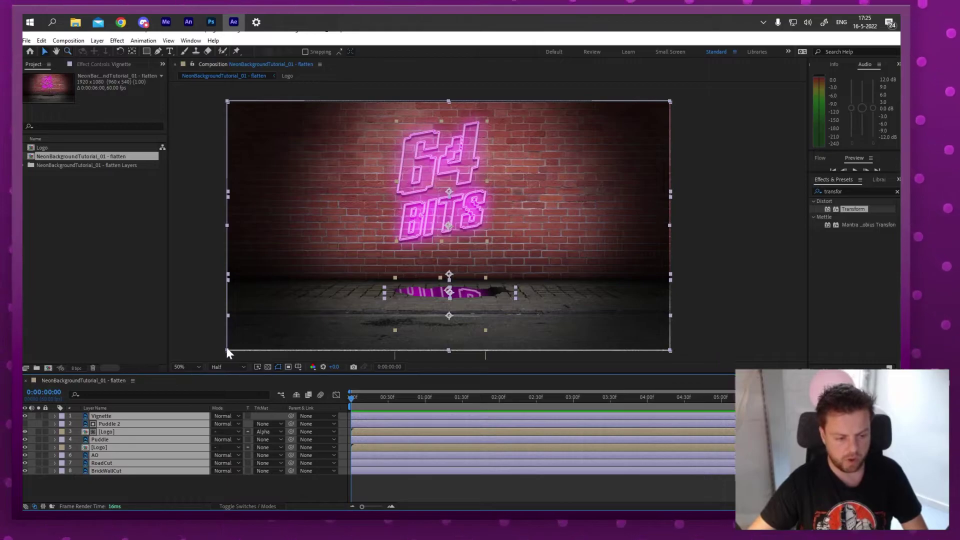
- Parent all the other layers to the BrickWallCut layer
drag(227, 350, 268, 361)
key(ctrl+z)
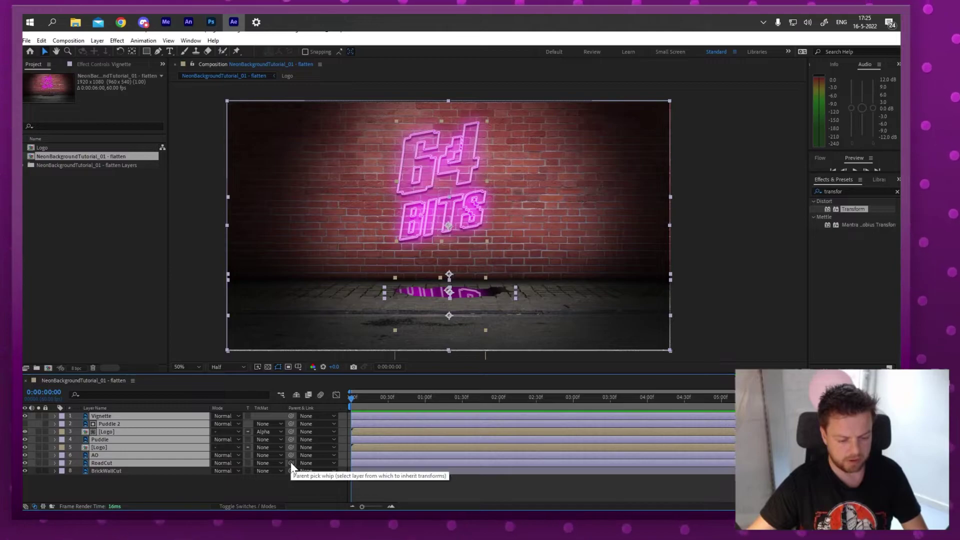
drag(290, 463, 290, 471)
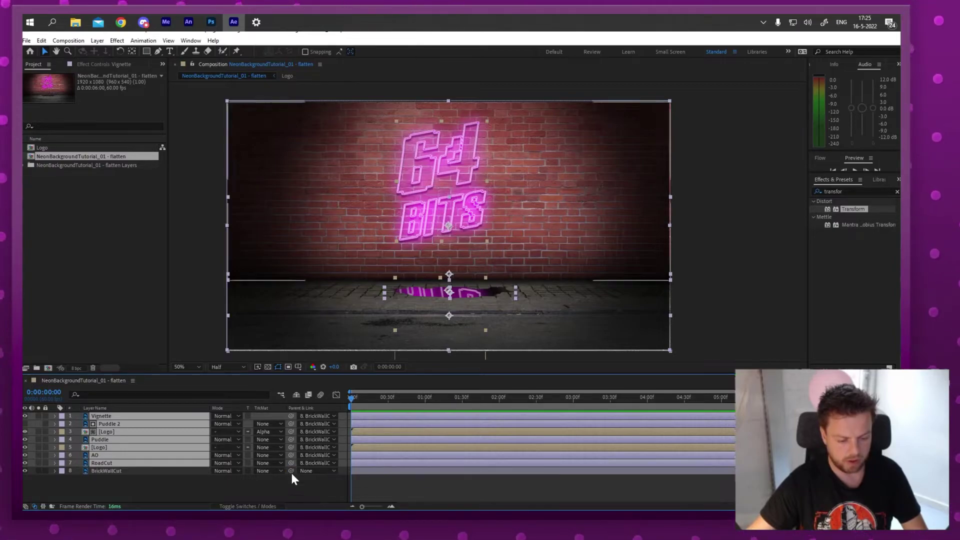
- Set the scale of the BrickWallCut parent layer to 110%
click(152, 470)
key(s)
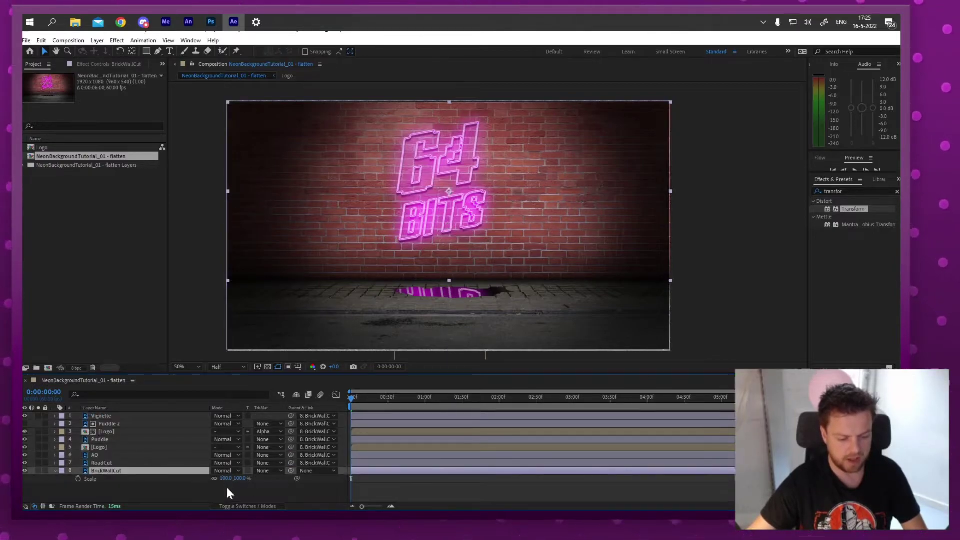
text(110)
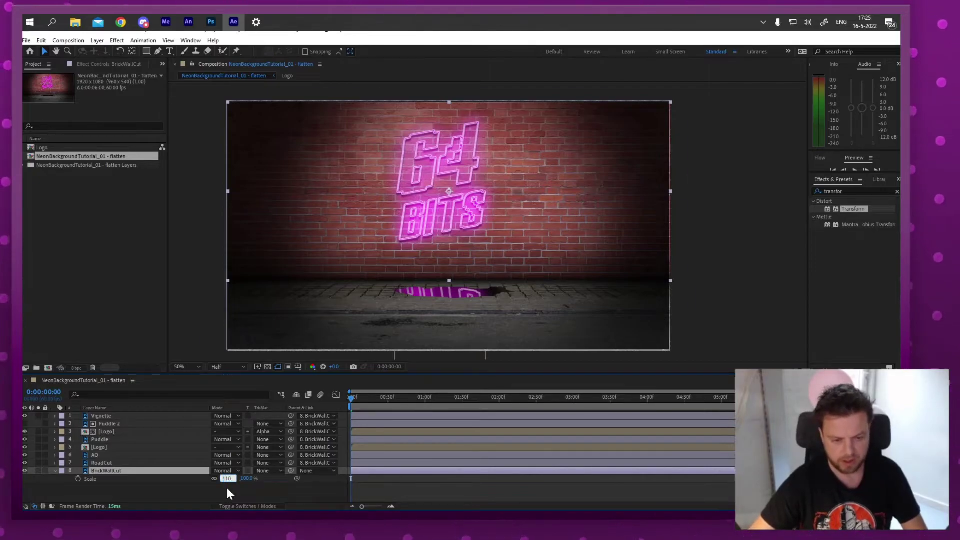
key(Return)
click(687, 267)
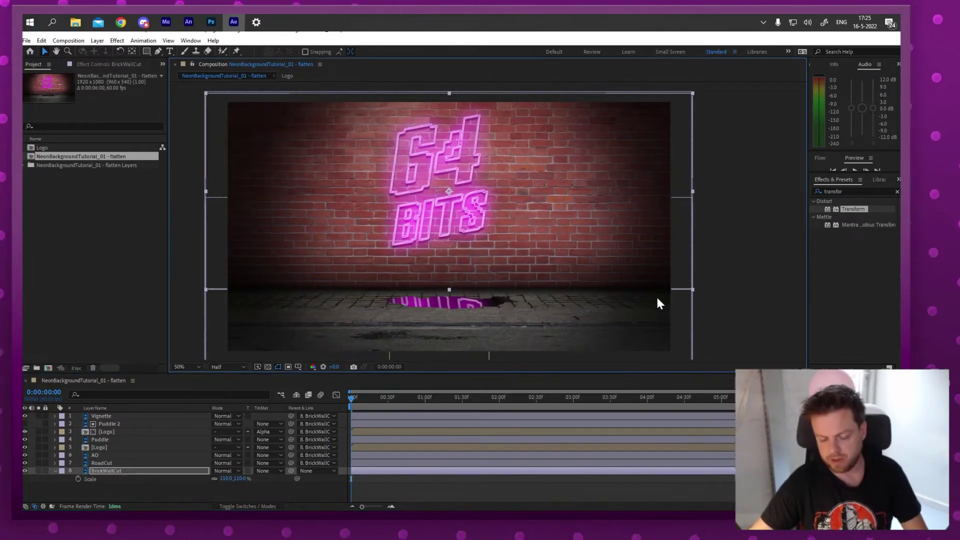
key(ctrl+z)
mouse_move(657, 255)
mouse_down()
mouse_move(629, 258)
mouse_move(688, 257)
mouse_move(642, 259)
mouse_up()
key(ctrl+z)
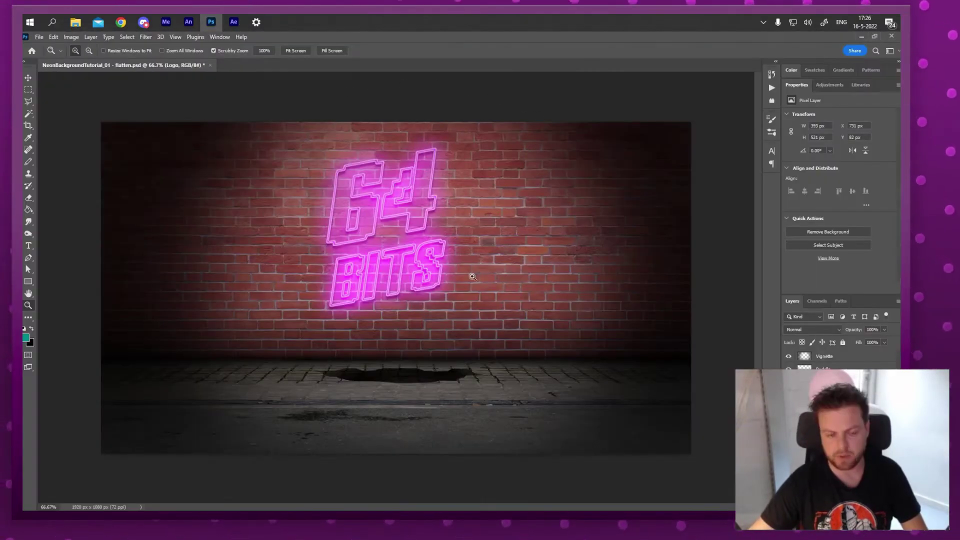
click(241, 478)
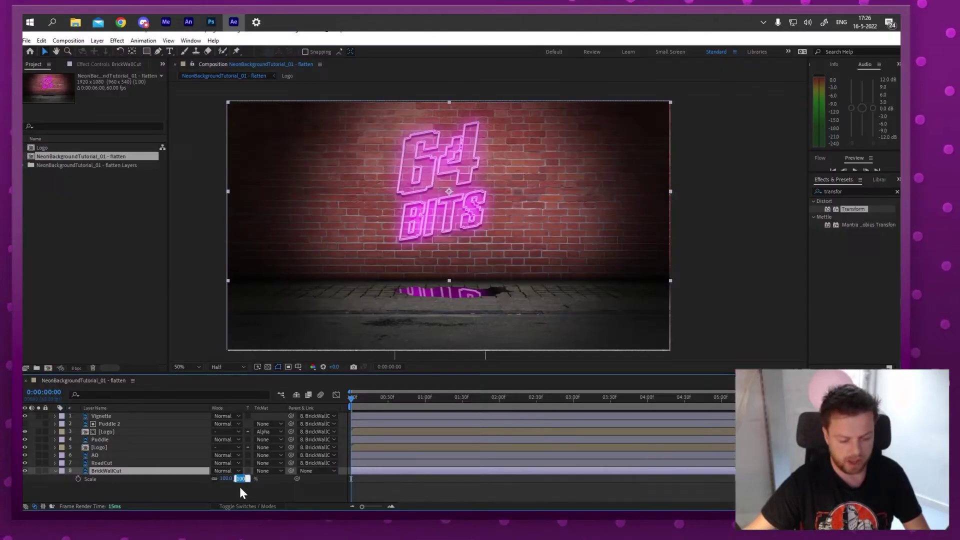
text(110)
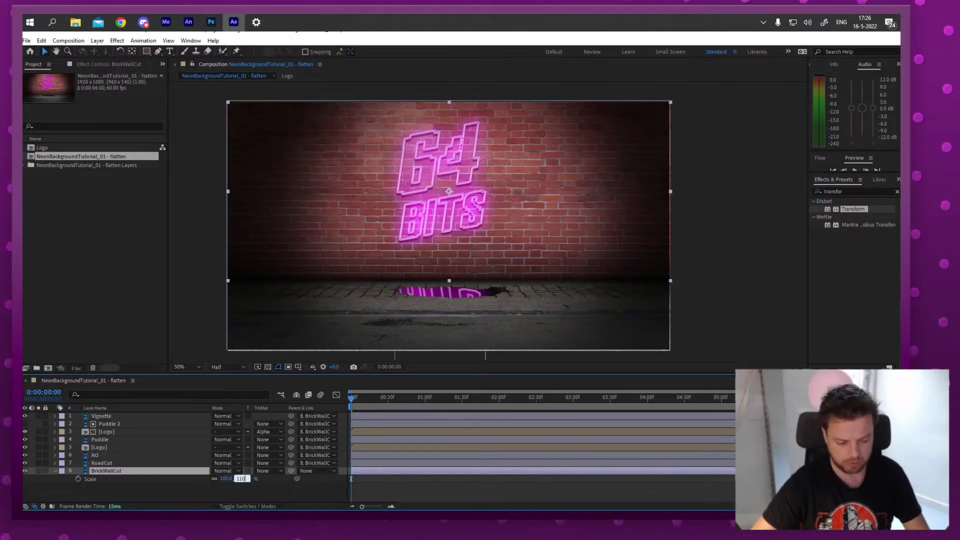
key(Return)
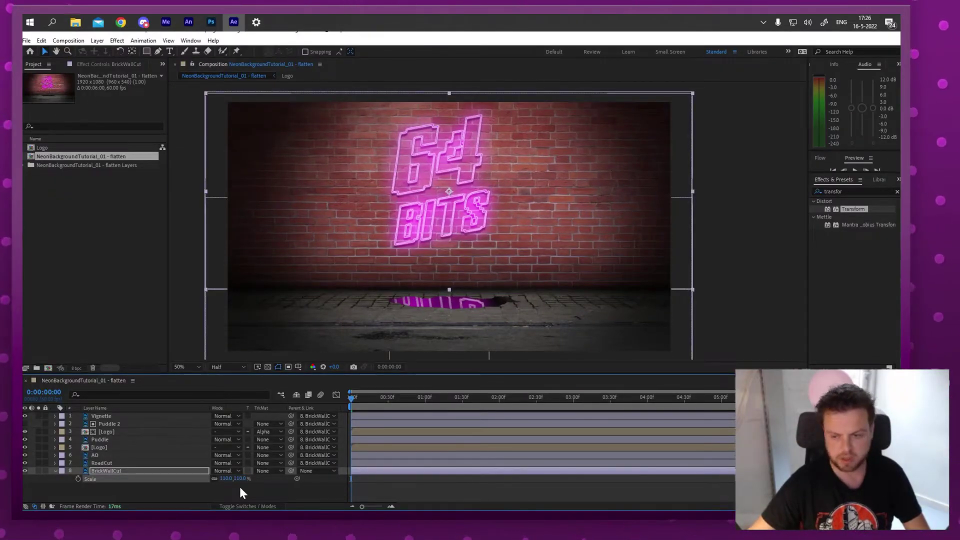
- Move BrickWallCut to about position 1050, 405 and set a Position keyframe at the start of the timeline
click(677, 245)
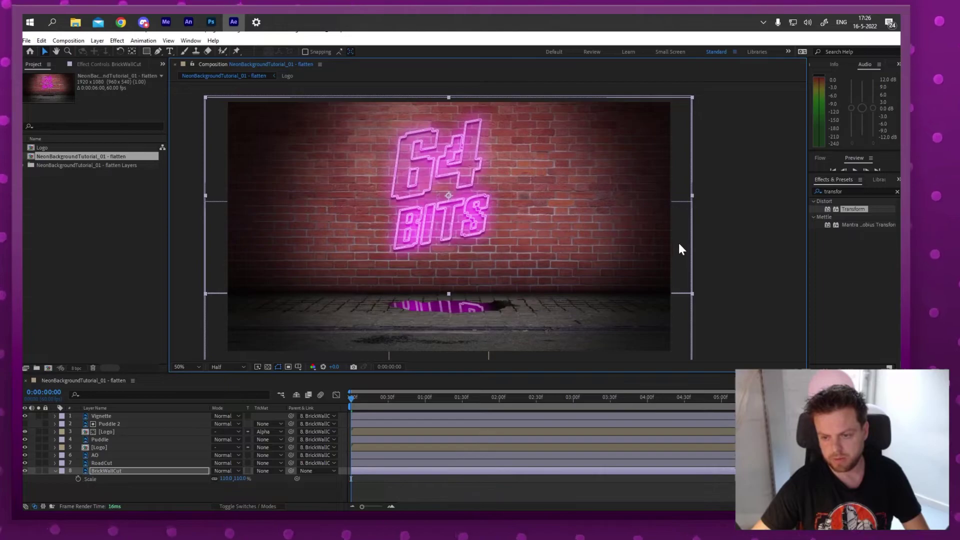
mouse_move(679, 243)
mouse_down()
mouse_move(698, 247)
mouse_move(663, 243)
mouse_up()
key(ctrl+z)
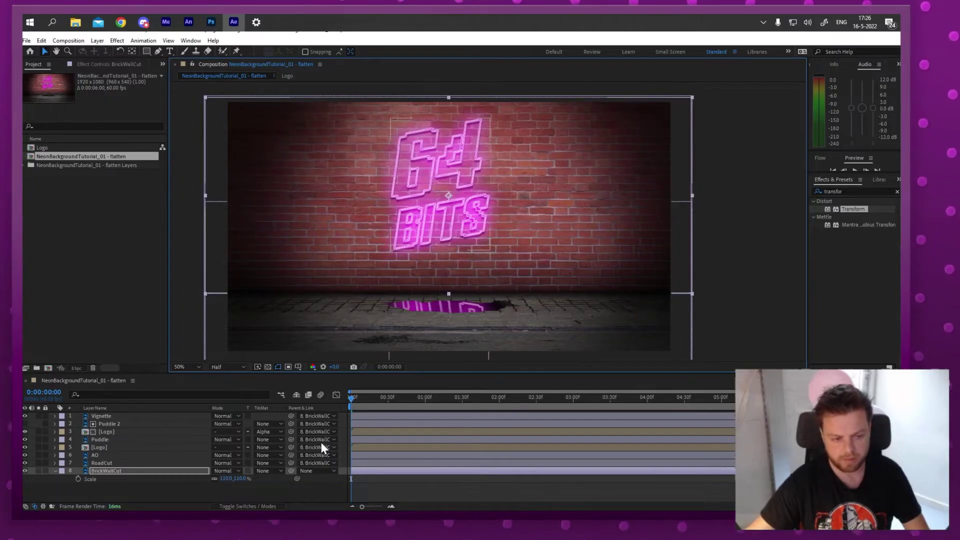
key(ctrl+z)
key(ctrl+z)
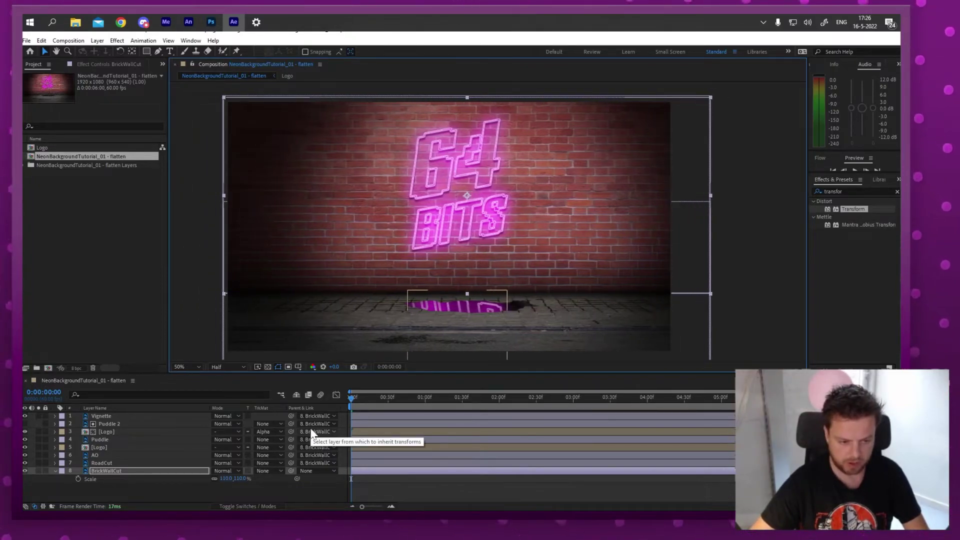
click(129, 472)
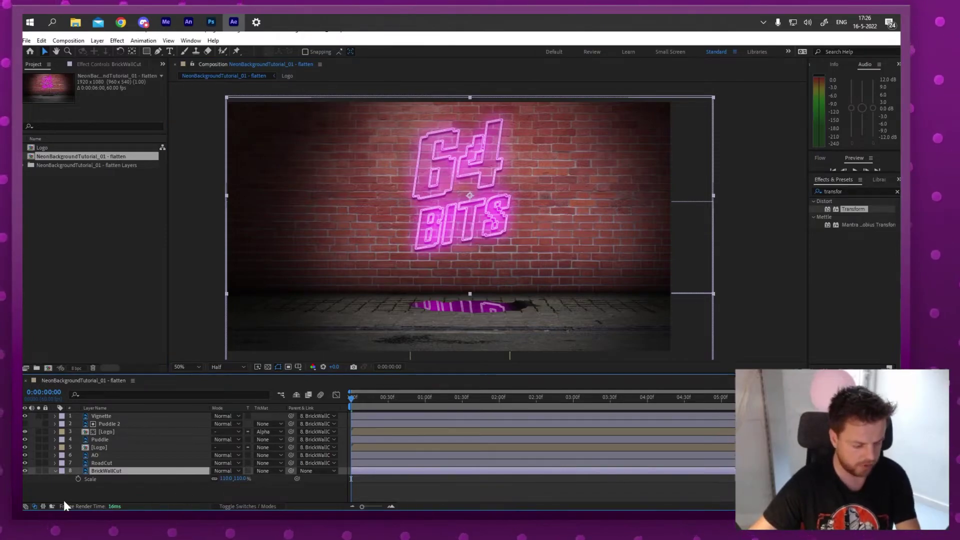
key(p)
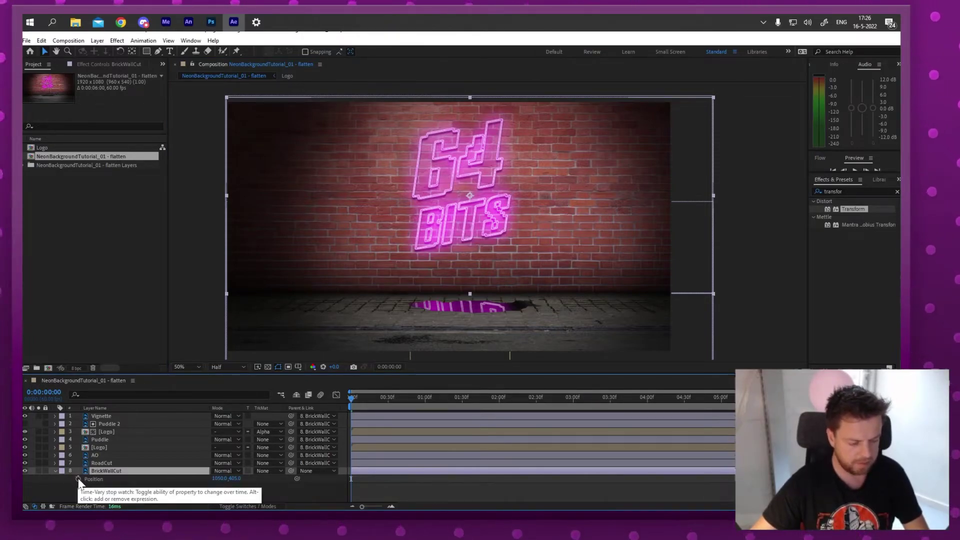
click(78, 479)
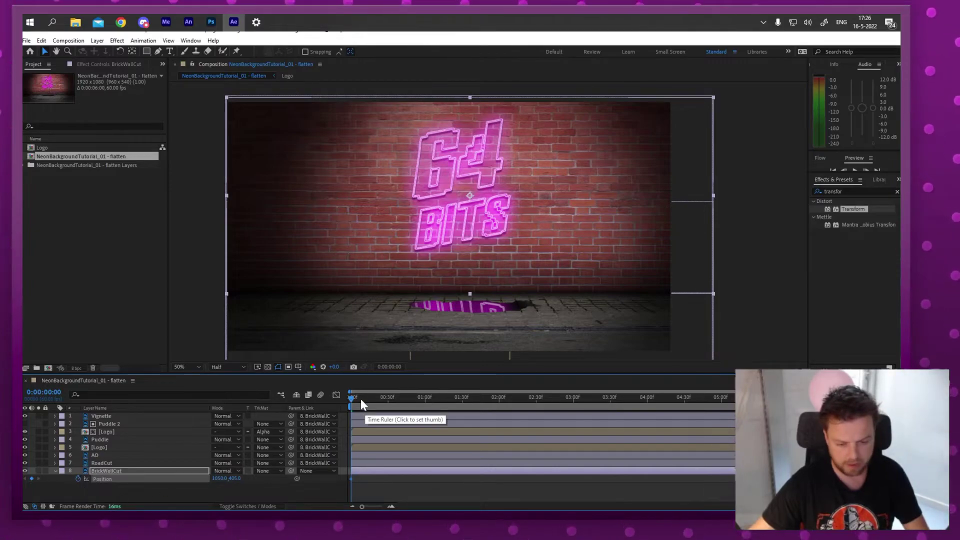
- Shift BrickWallCut horizontally to about position 890, 405 at the last frame and preview the sideways move from the start
click(439, 398)
key(End)
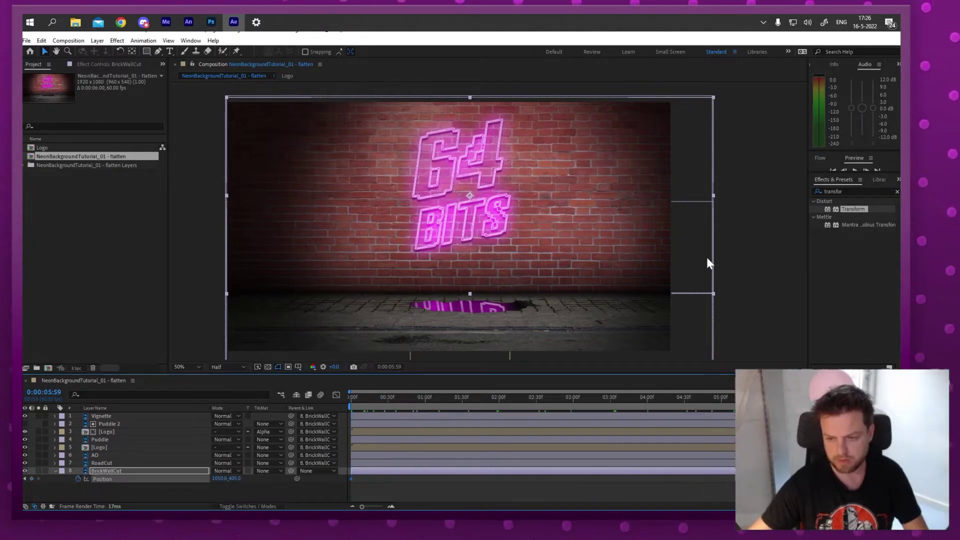
drag(707, 257, 662, 241)
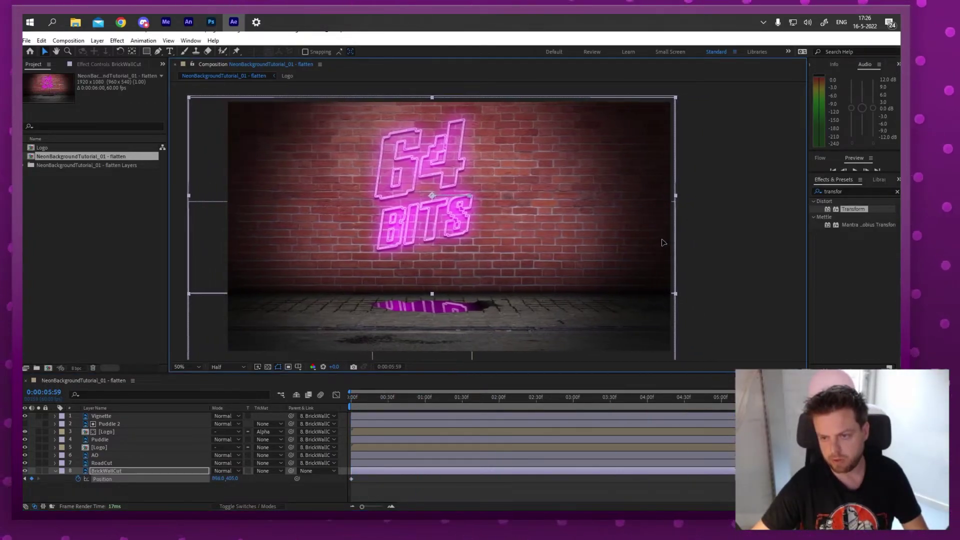
drag(359, 396, 647, 400)
key(space)
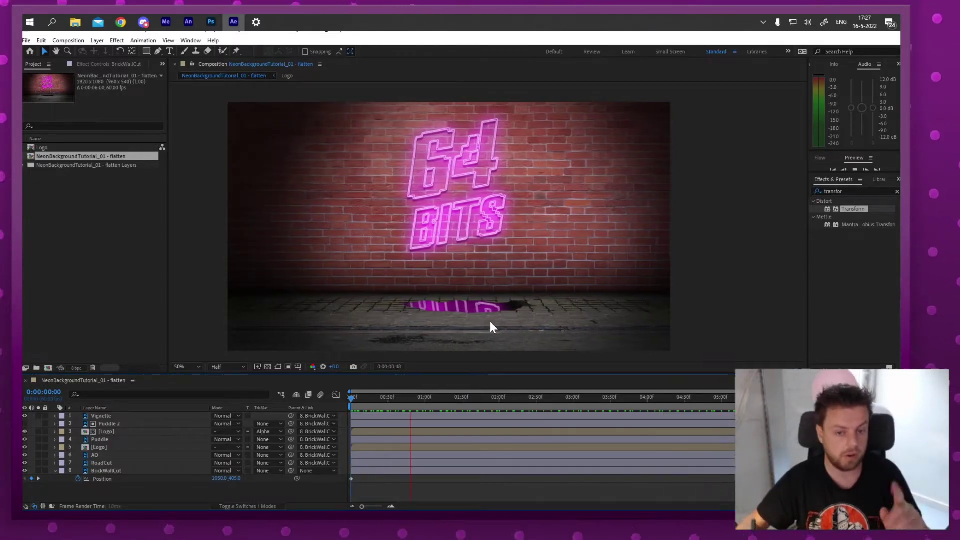
- Find the Transform distort effect by searching for "transform" and apply it to the RoadCut layer
click(100, 457)
click(103, 463)
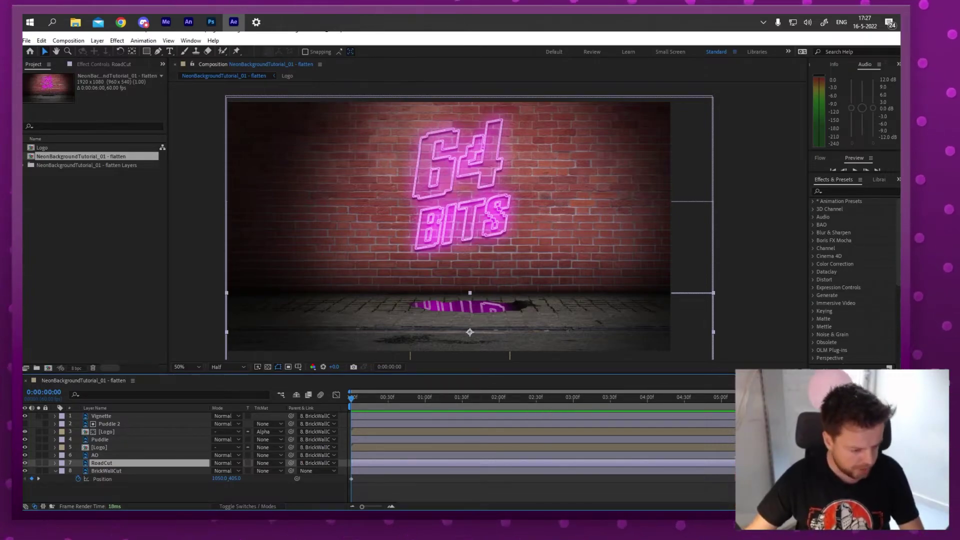
click(55, 462)
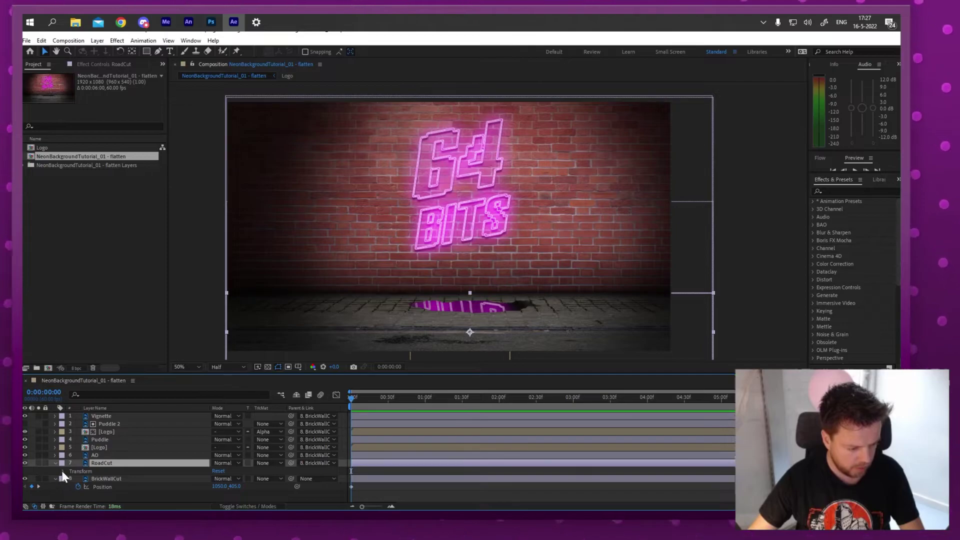
click(62, 471)
scroll(90, 454, down, 2)
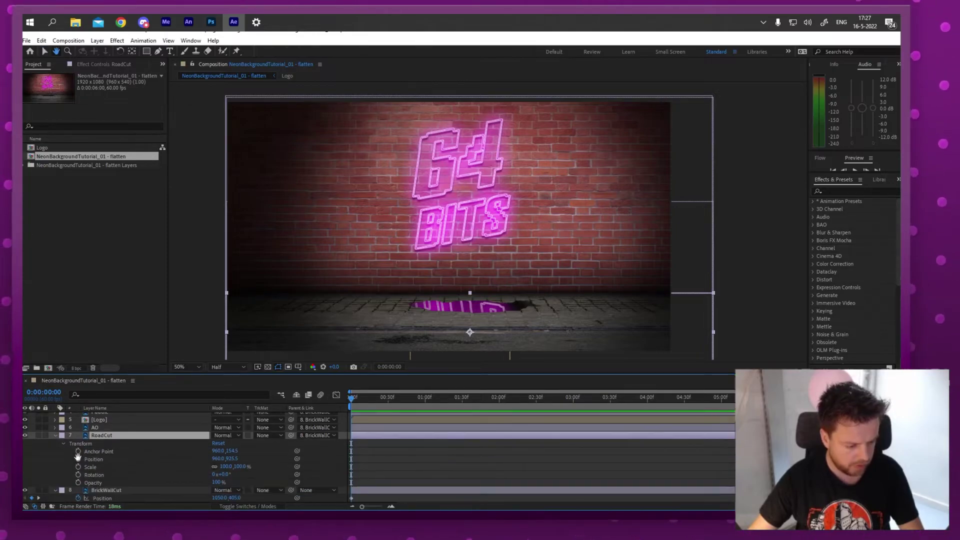
click(55, 434)
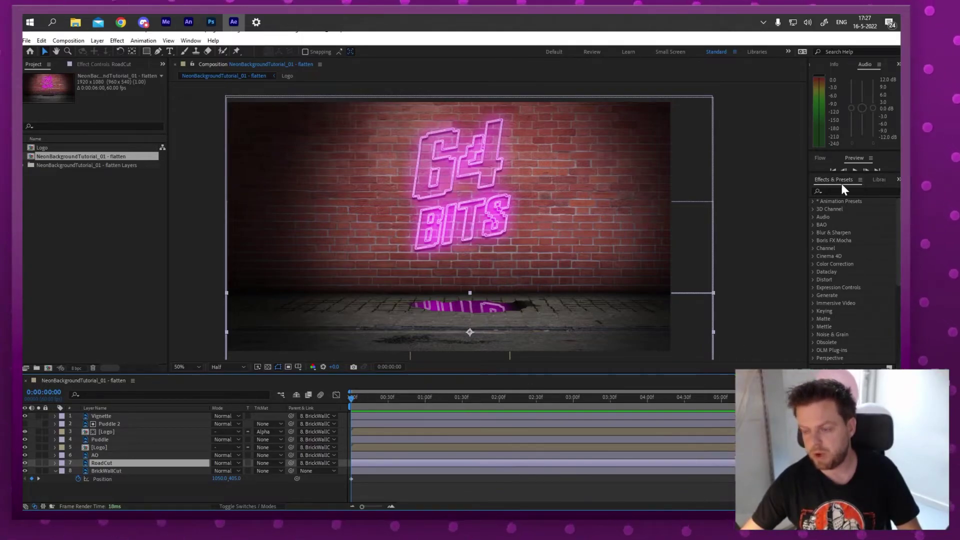
click(191, 41)
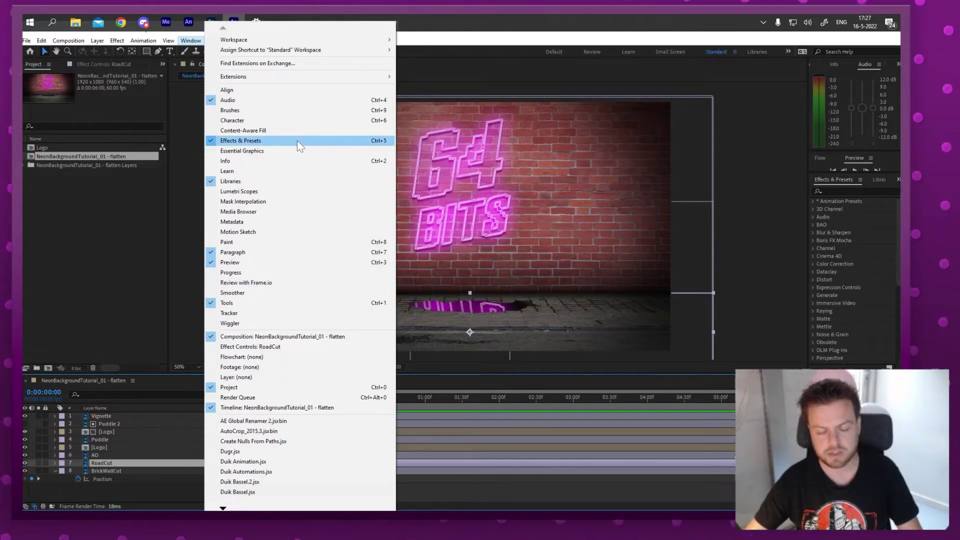
click(838, 195)
click(823, 196)
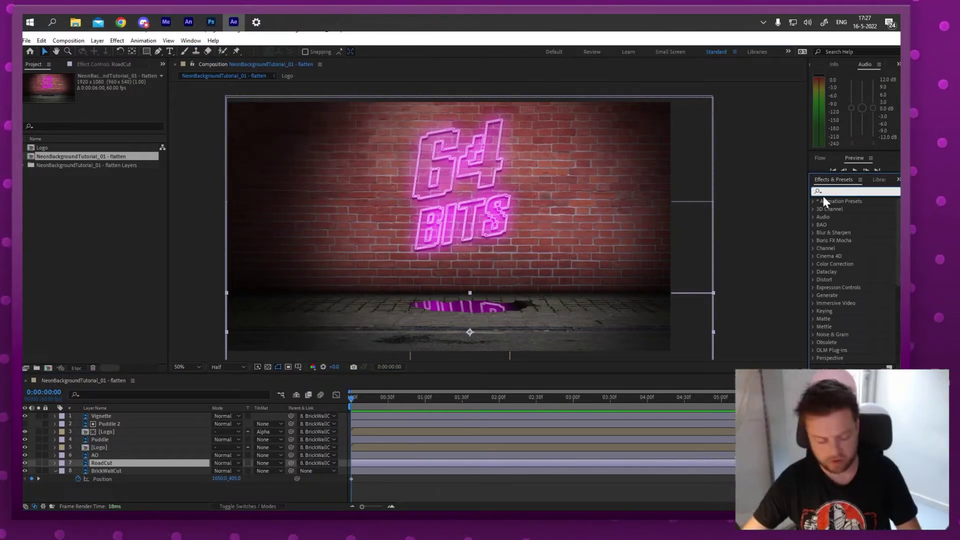
text(transform)
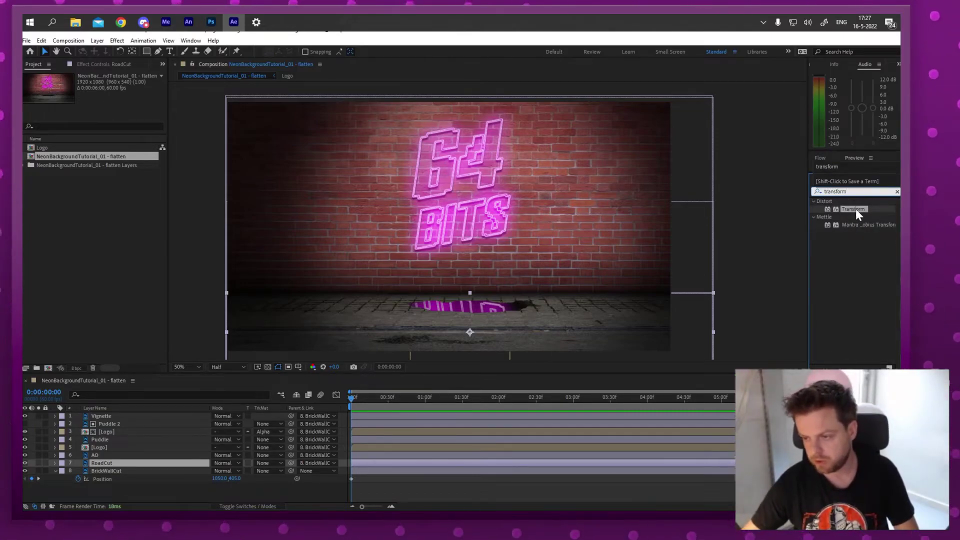
drag(857, 208, 148, 462)
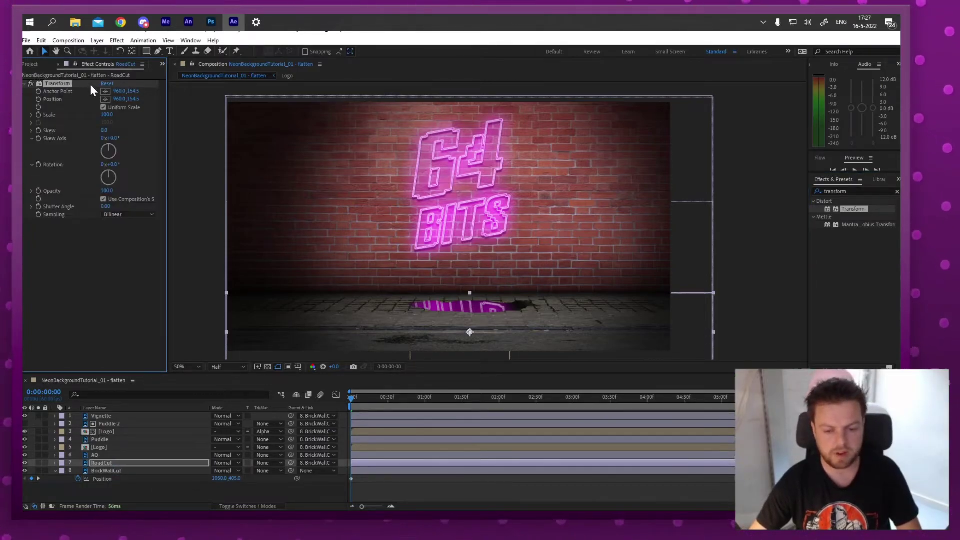
- Place the RoadCut Transform effect's anchor point at the top centre of the road, about 960, -3.1
mouse_move(104, 130)
mouse_down()
mouse_move(116, 132)
mouse_move(104, 132)
mouse_up()
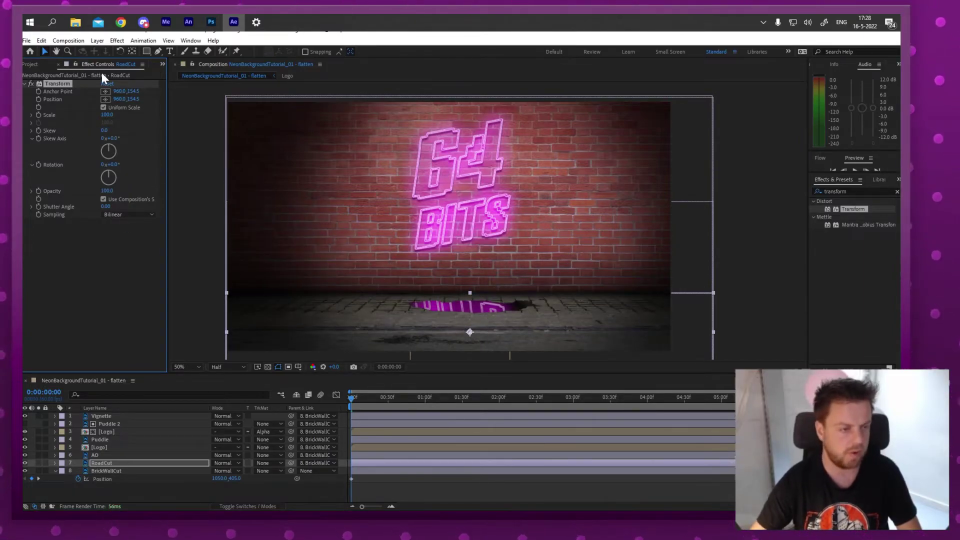
click(106, 91)
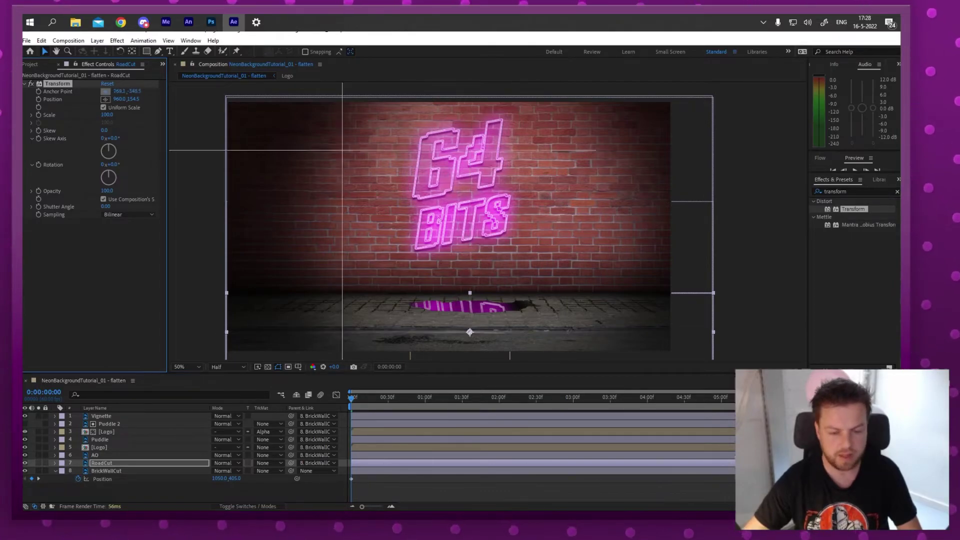
click(470, 293)
drag(470, 293, 470, 292)
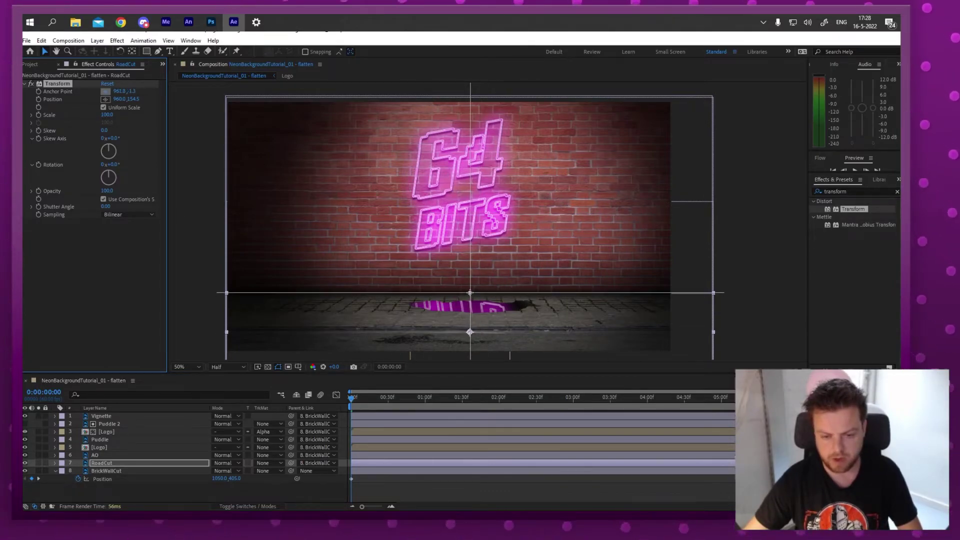
click(469, 292)
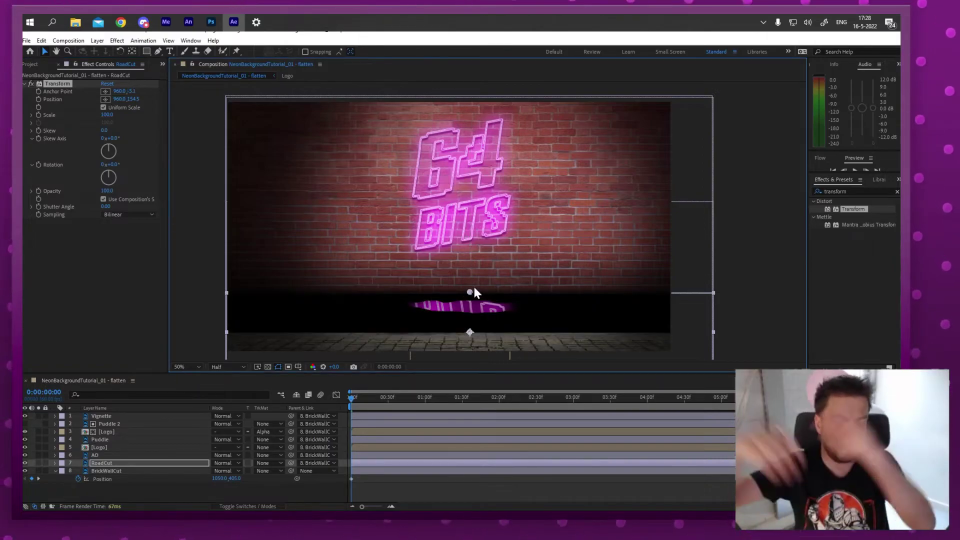
- Match the vertical Position of the RoadCut Transform effect to its anchor point, at -3.1
click(120, 92)
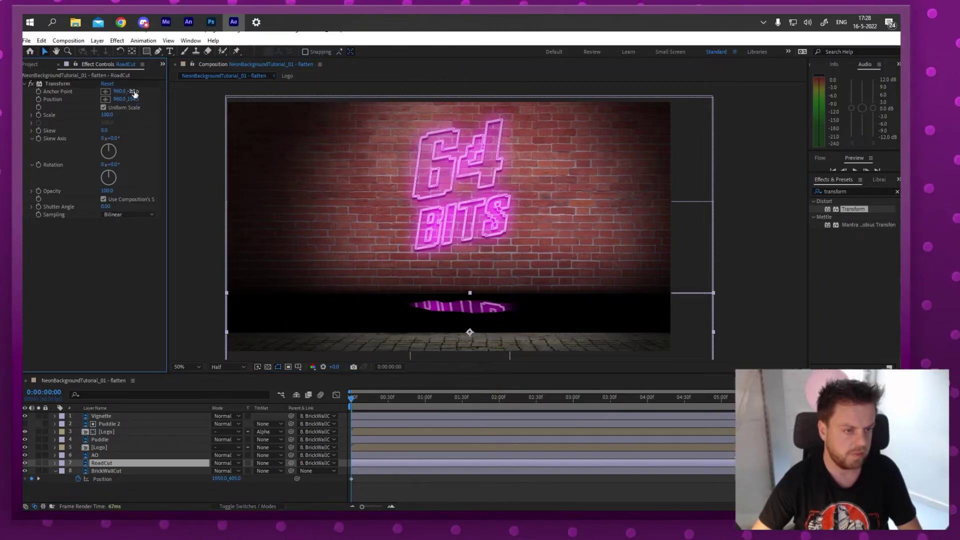
click(142, 92)
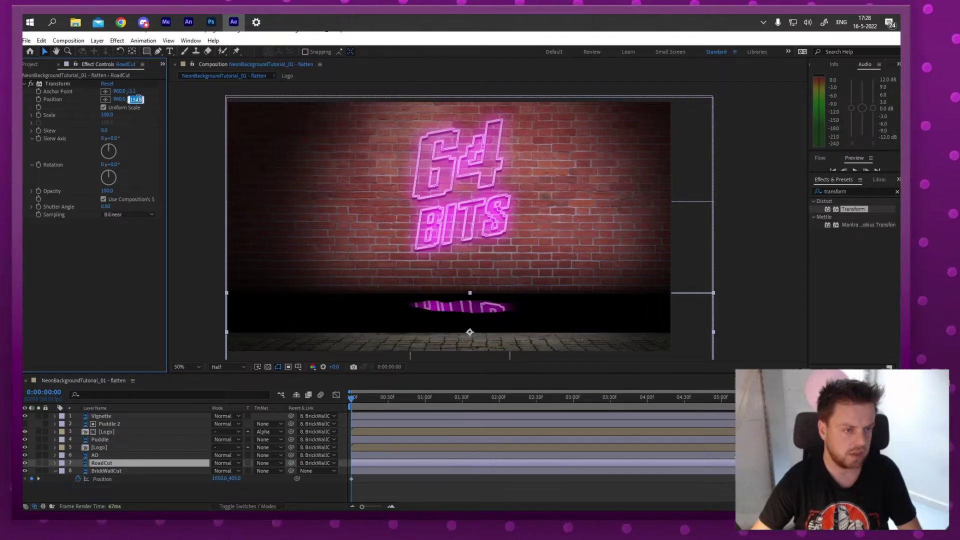
text(540.1)
key(Return)
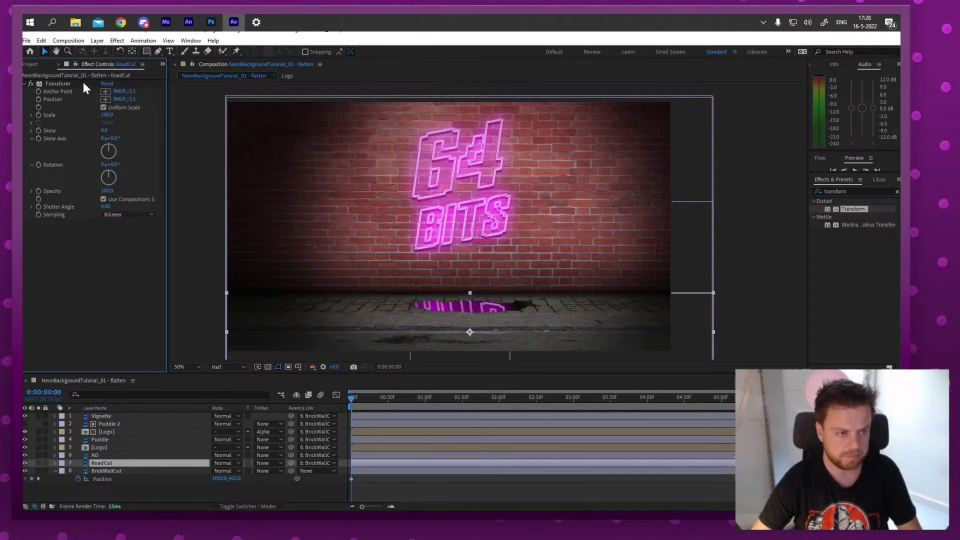
- Set the Skew Axis of the RoadCut Transform effect to 90° and its Skew to about 25
click(68, 83)
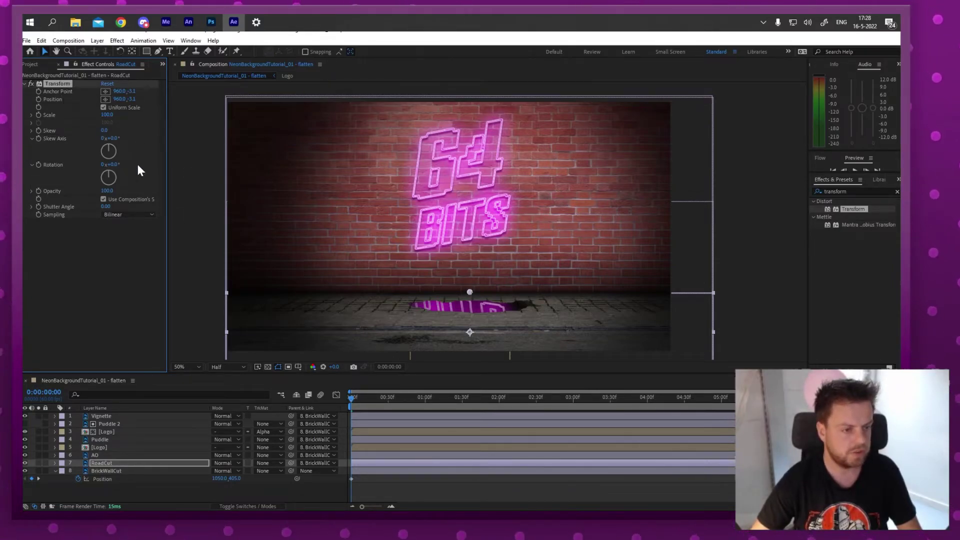
mouse_move(104, 131)
mouse_down()
mouse_move(123, 130)
mouse_move(107, 130)
mouse_up()
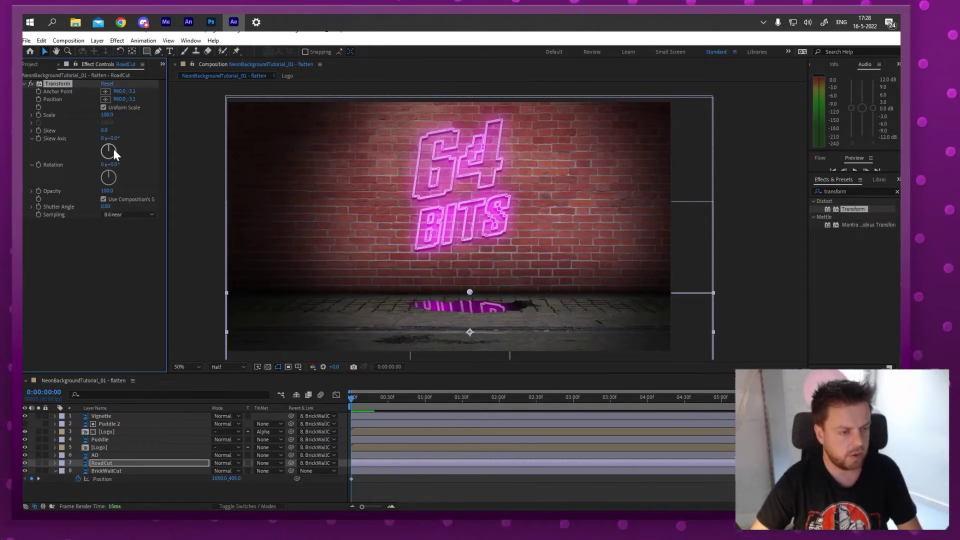
drag(115, 148, 126, 148)
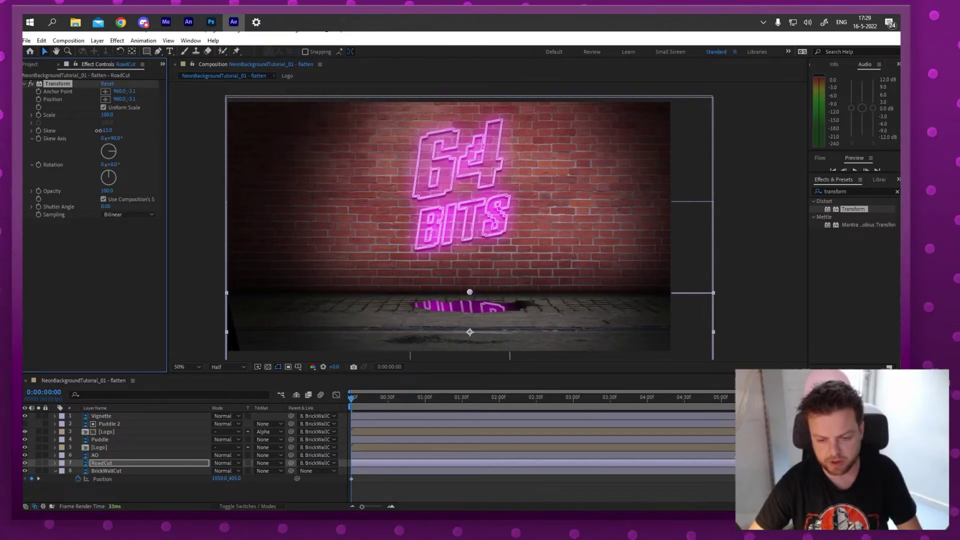
mouse_move(116, 130)
mouse_down()
mouse_move(98, 128)
mouse_move(134, 131)
mouse_up()
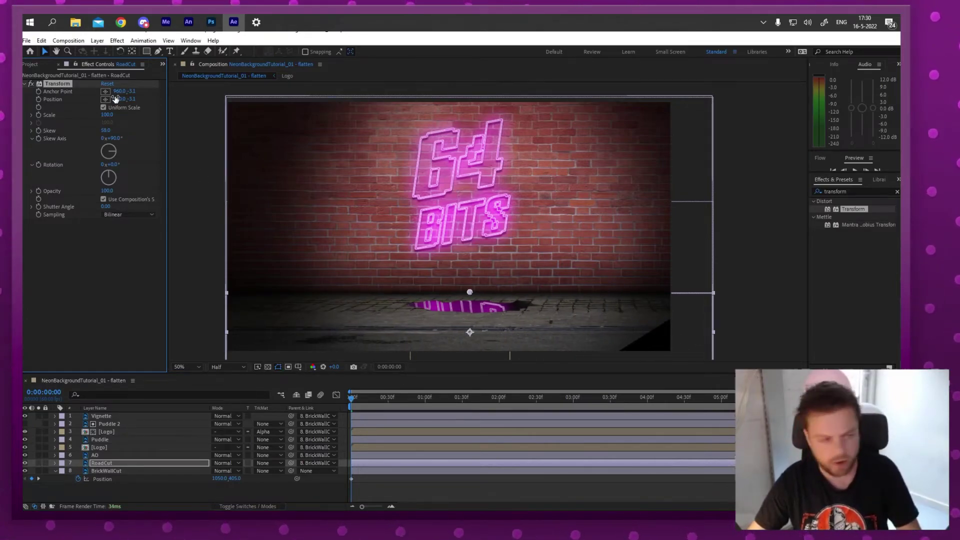
drag(106, 132, 96, 128)
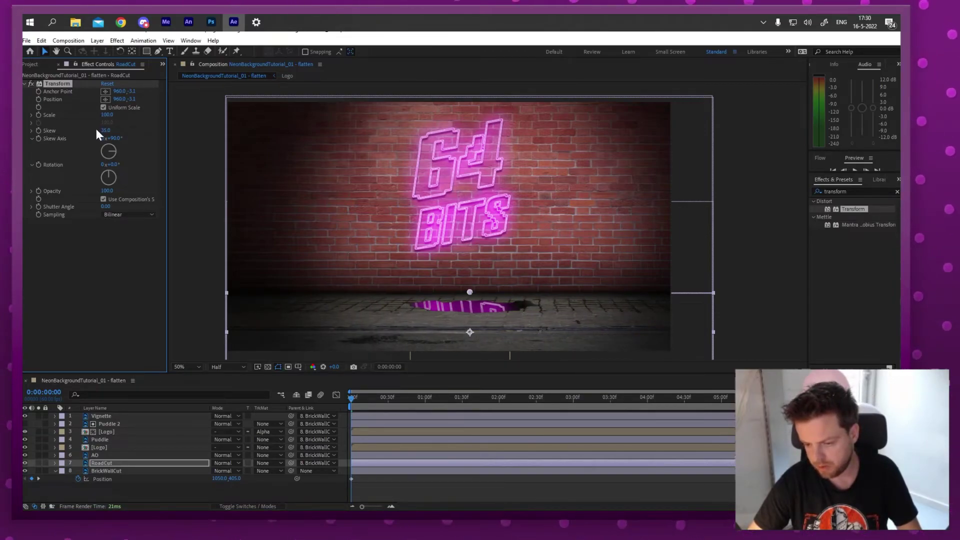
- Keyframe the road's Skew at the start, set it to the opposite negative value on the last frame, and preview the animation
click(39, 130)
drag(362, 399, 794, 396)
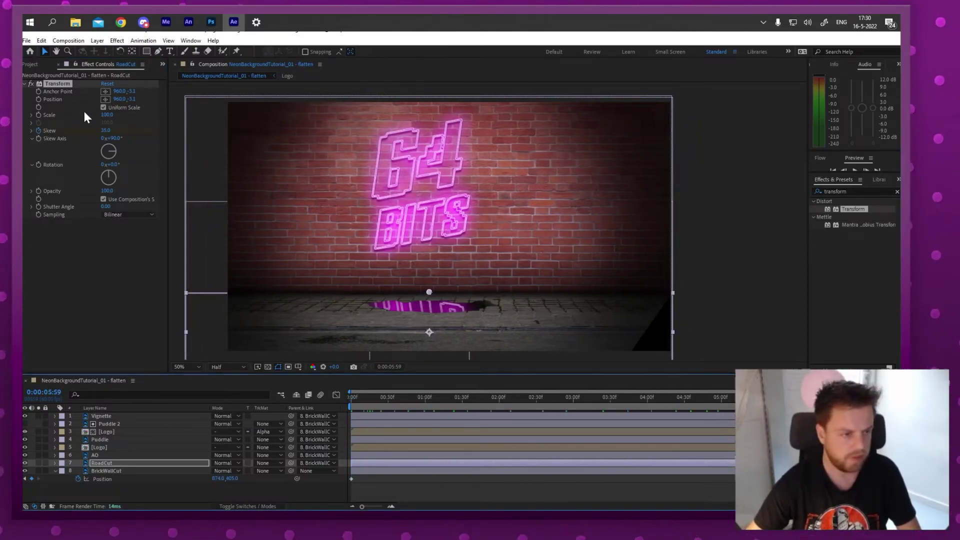
drag(106, 130, 76, 133)
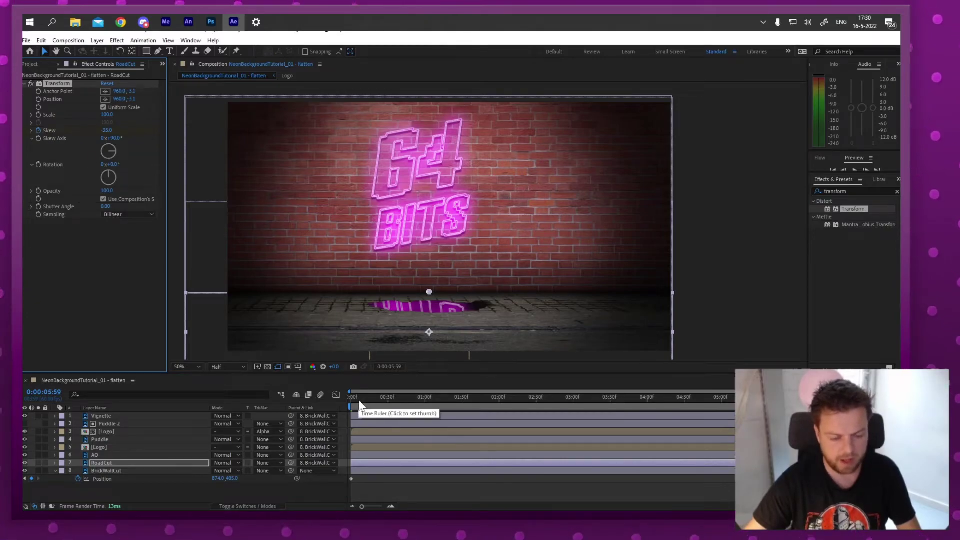
key(Home)
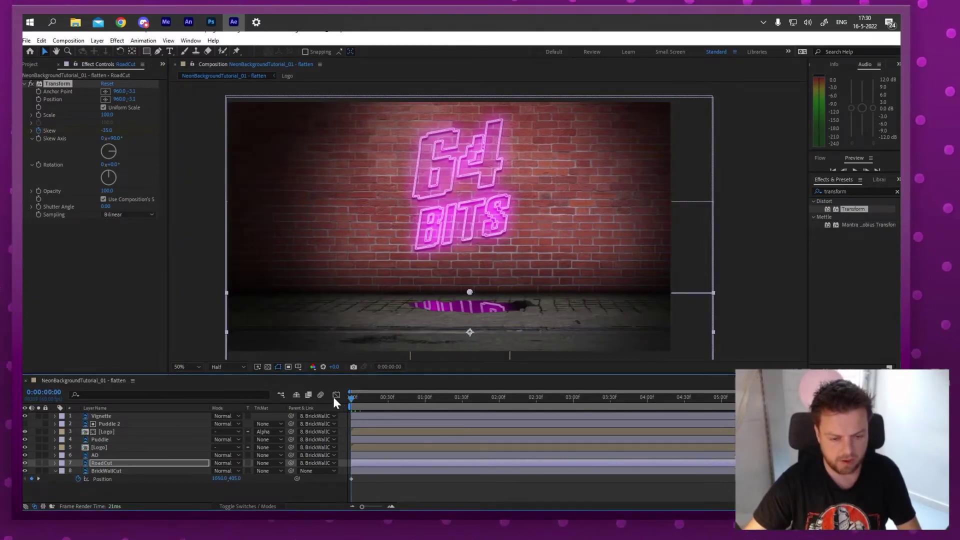
key(space)
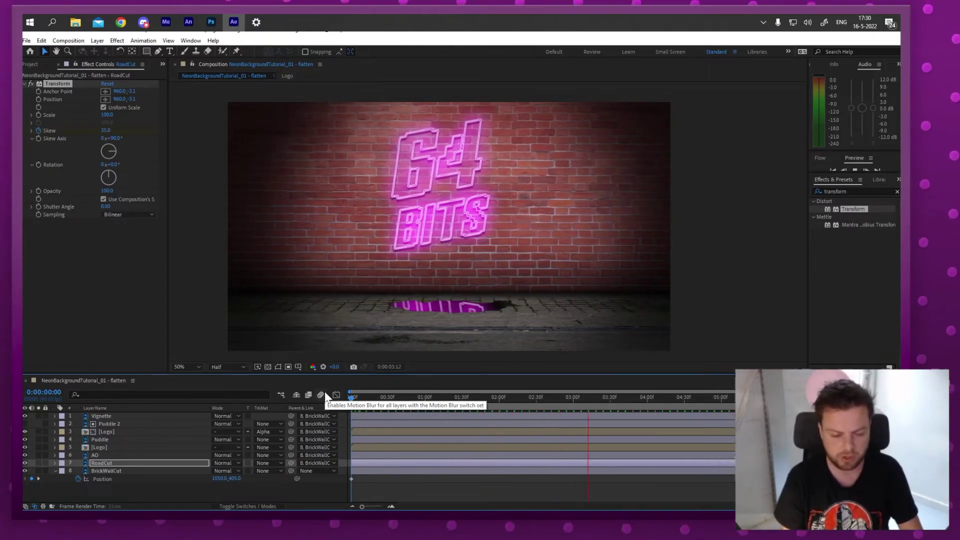
- Copy the keyframed Transform effect from the RoadCut layer to the Puddle layer
click(55, 463)
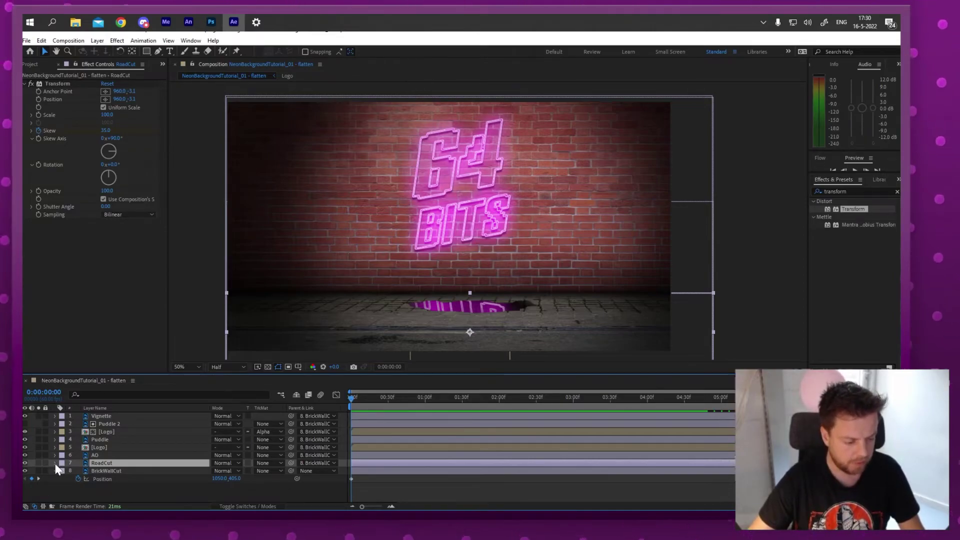
click(55, 463)
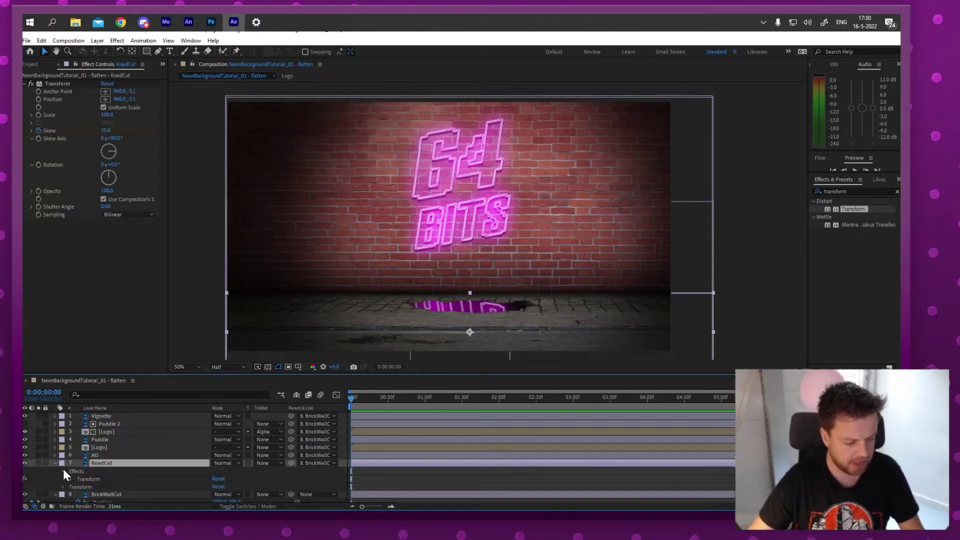
click(94, 479)
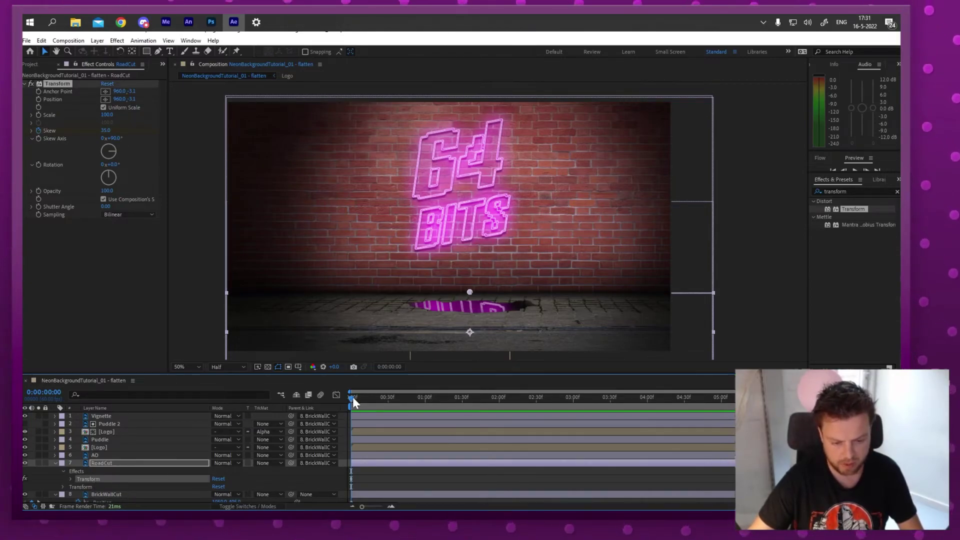
click(98, 439)
drag(91, 442, 91, 440)
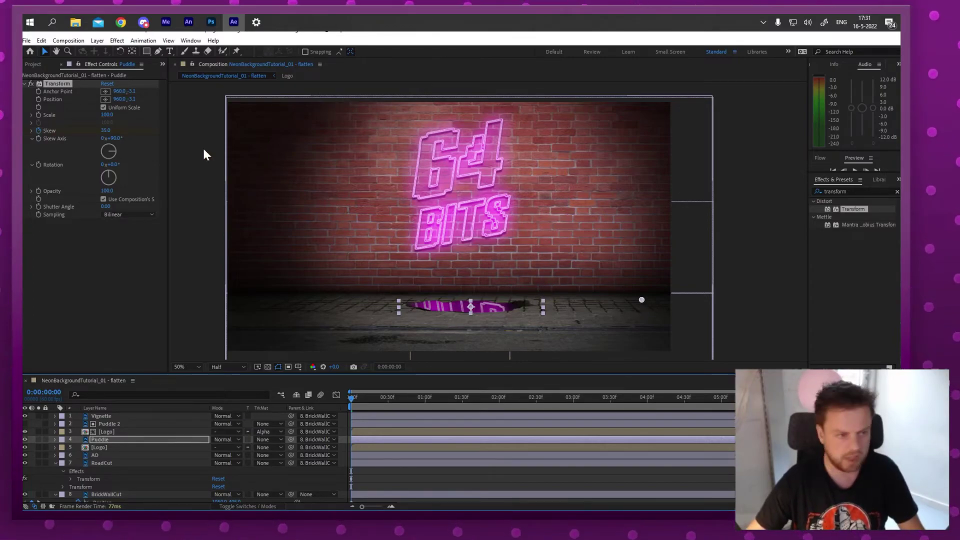
- Place the Puddle Transform effect's anchor point at the wall-road edge above the puddle and set its Position to the same 282.8, -25
click(105, 91)
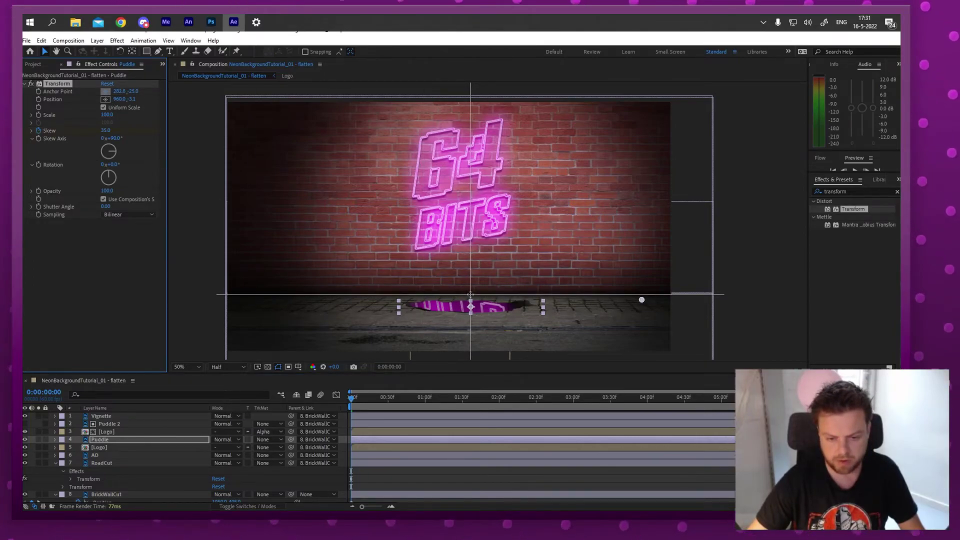
click(470, 294)
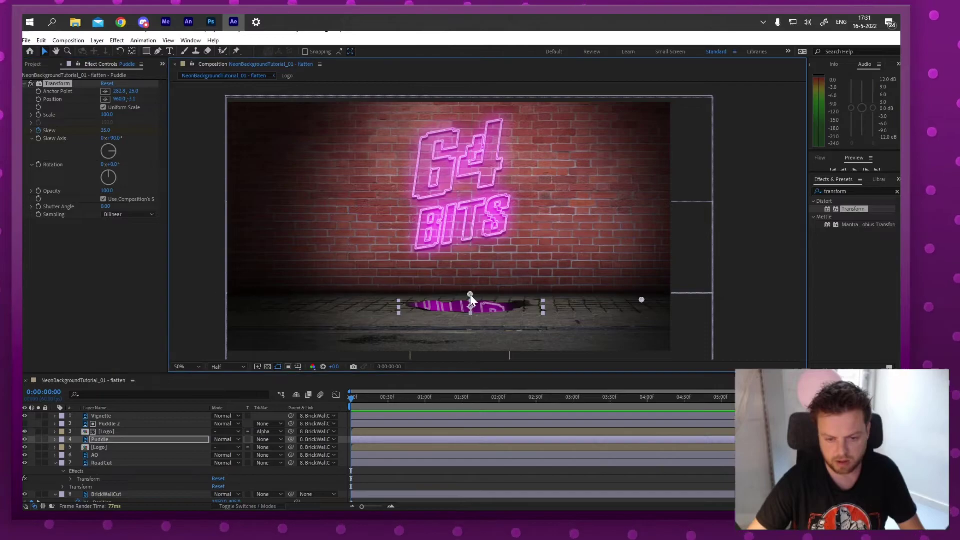
click(119, 91)
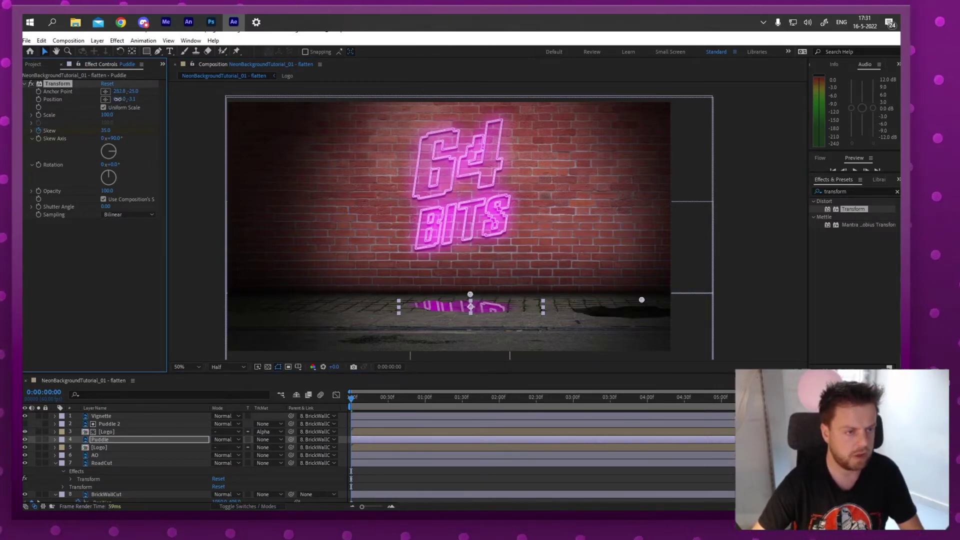
click(122, 99)
text(282.8)
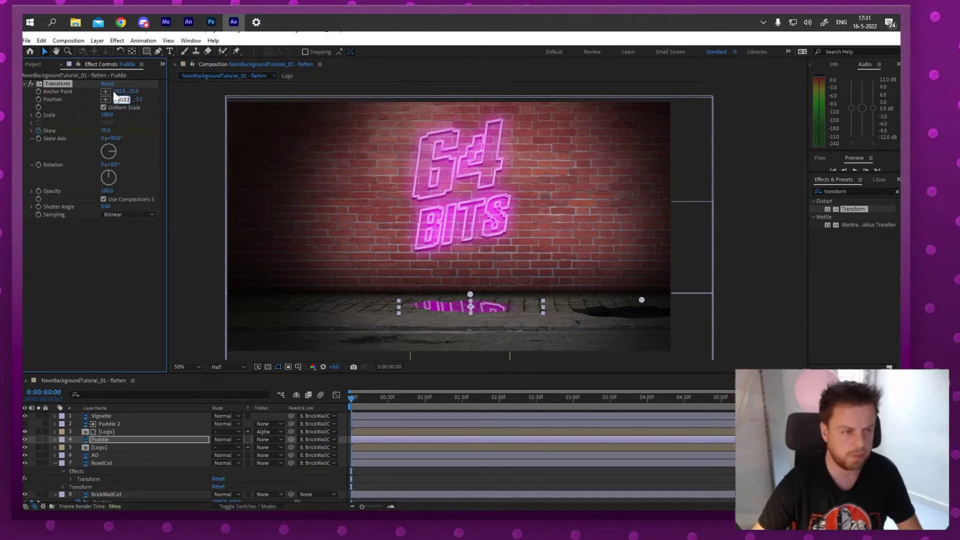
click(134, 92)
click(132, 99)
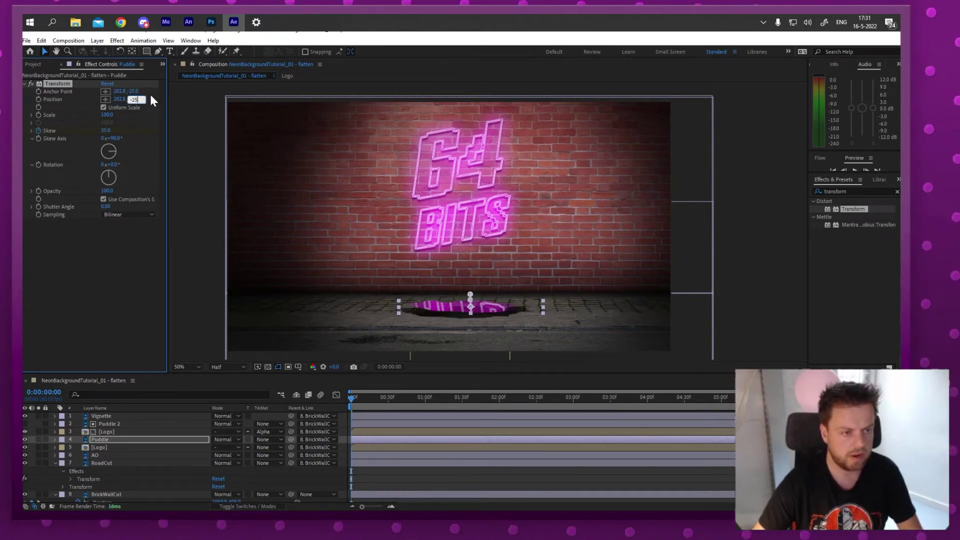
text(-25)
key(Return)
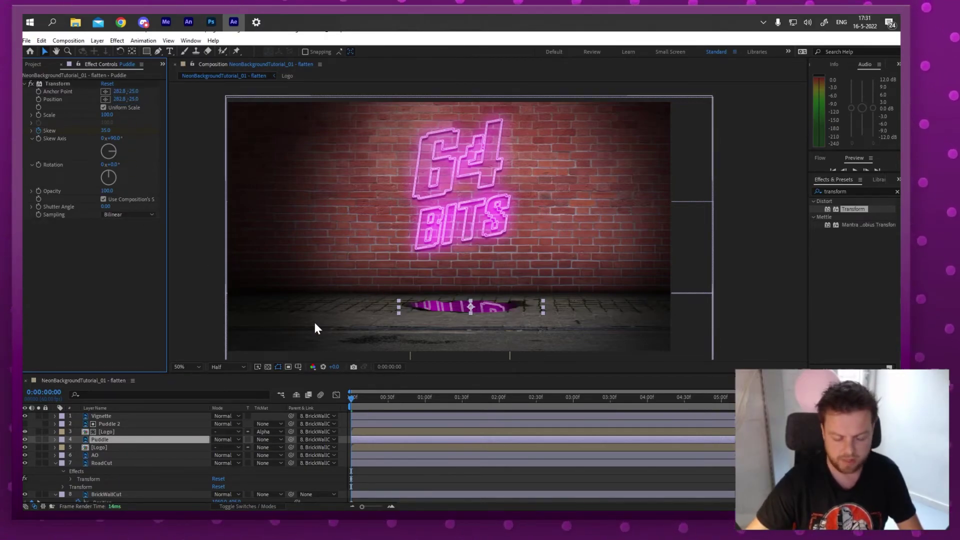
- Copy the keyframed Transform effect from the Puddle layer to the Puddle 2 matte layer and preview the animation
click(55, 441)
click(55, 440)
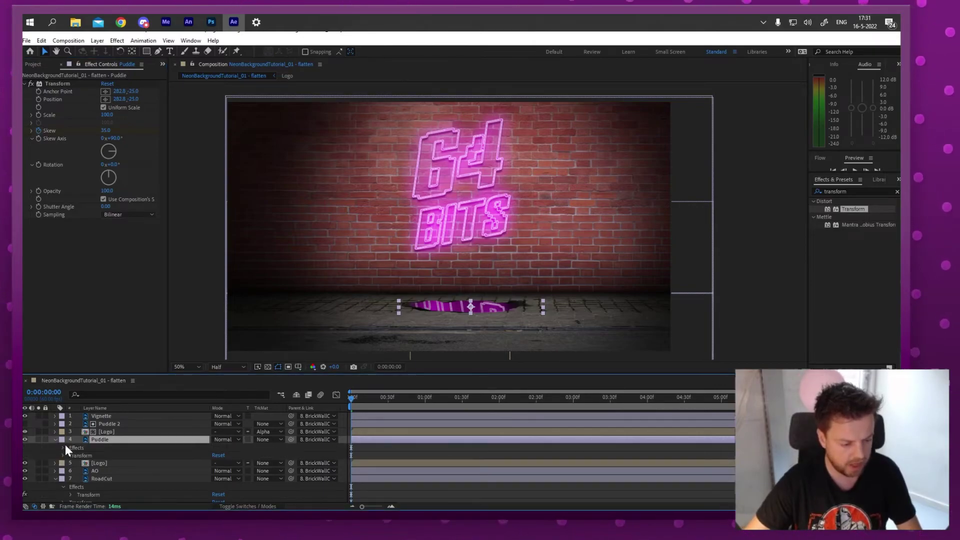
click(64, 448)
click(86, 455)
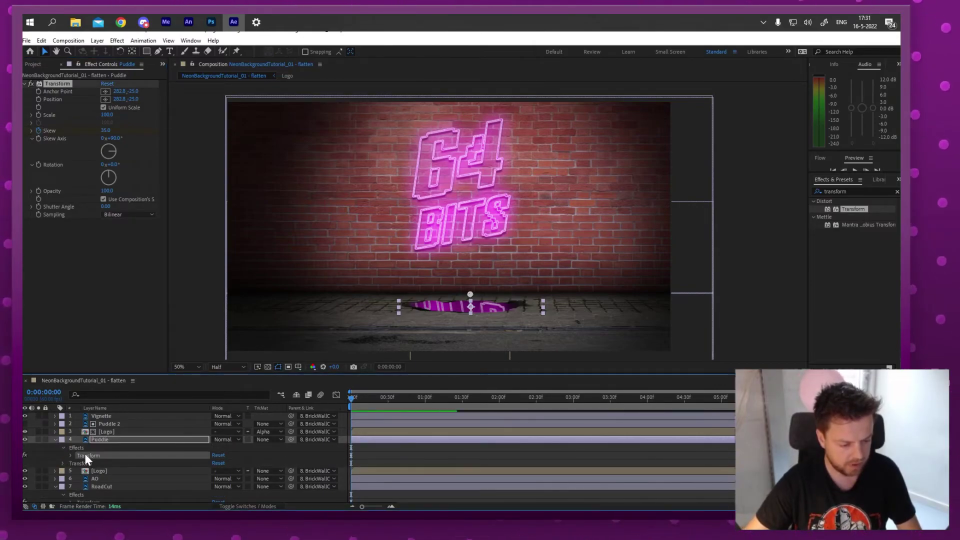
click(108, 424)
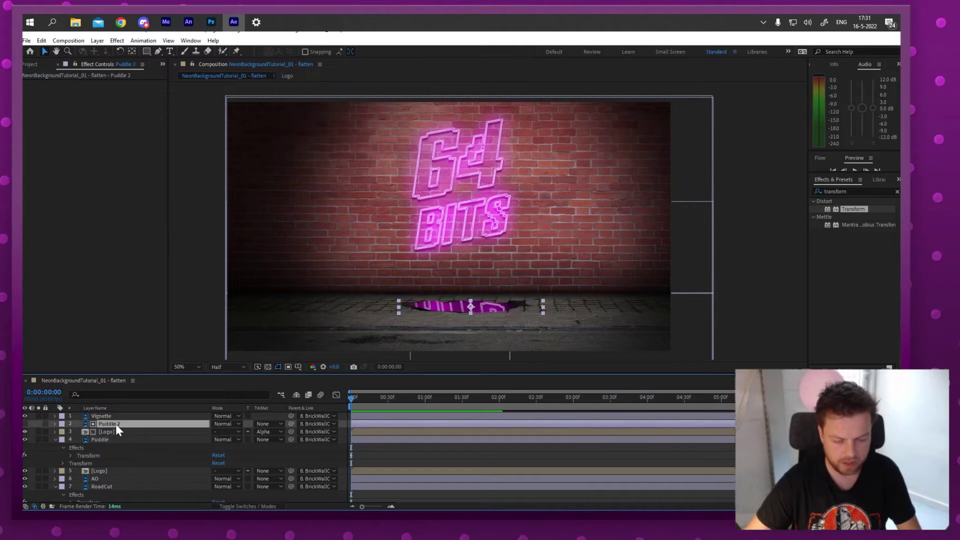
key(ctrl+v)
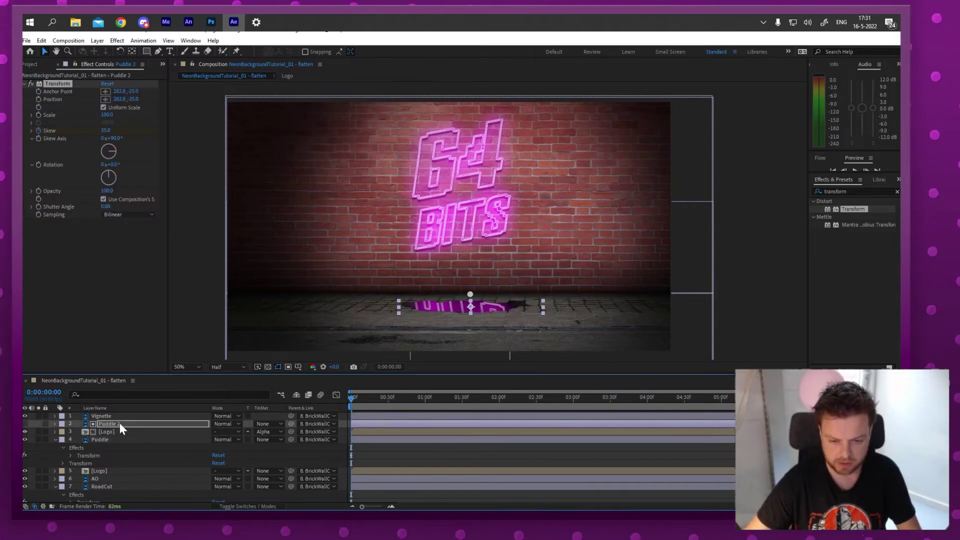
click(393, 449)
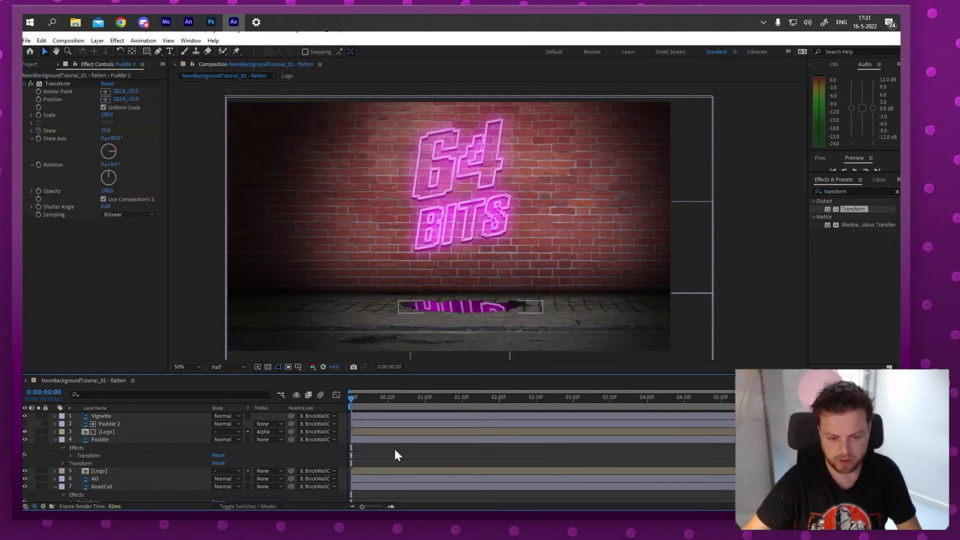
key(space)
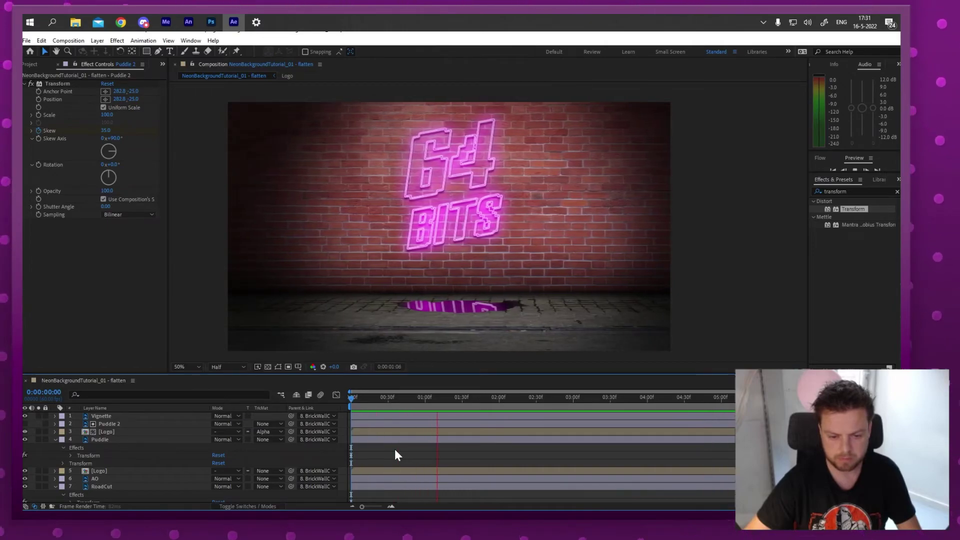
key(space)
- Nudge the Puddle and Puddle 2 layers together slightly to the left and preview the animation
click(105, 423)
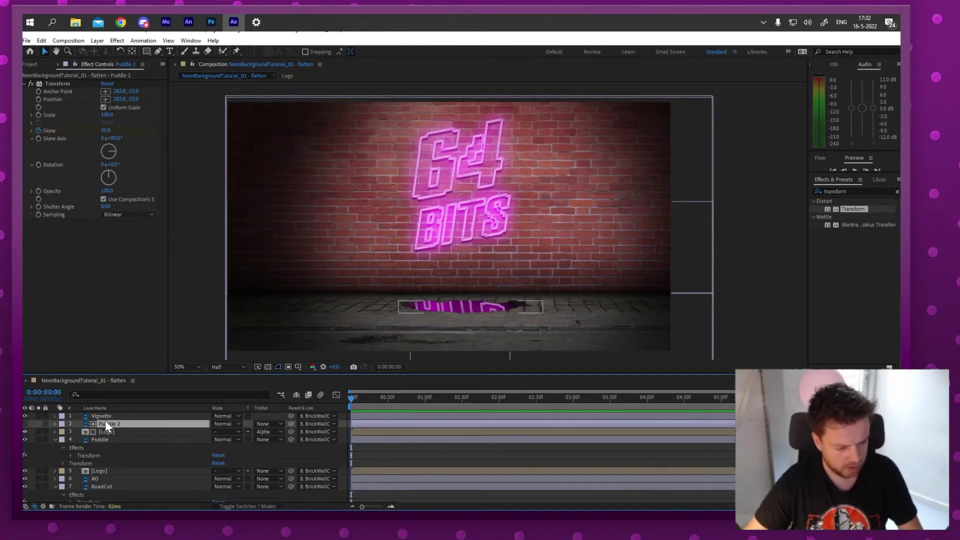
ctrl+click(107, 440)
key(shift+Left)
key(shift+Left)
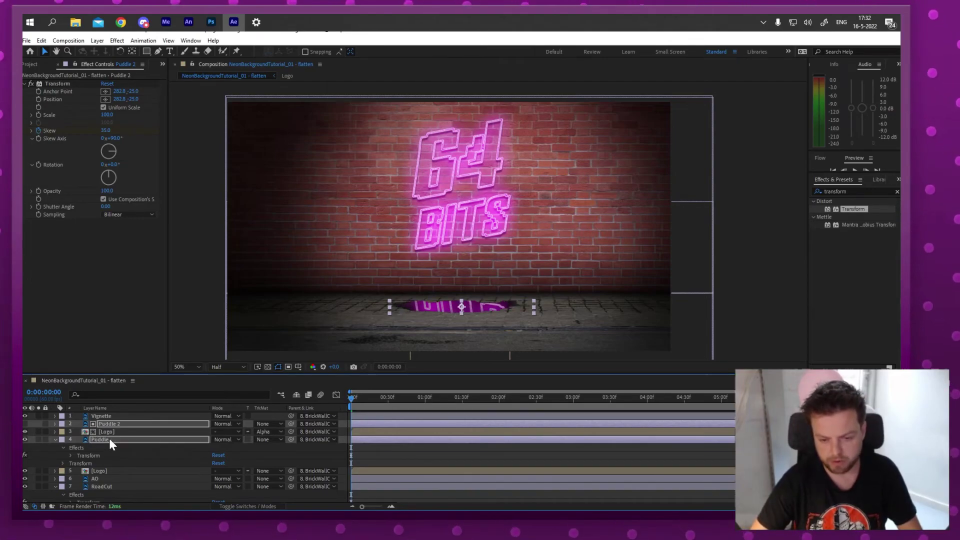
key(F2)
key(space)
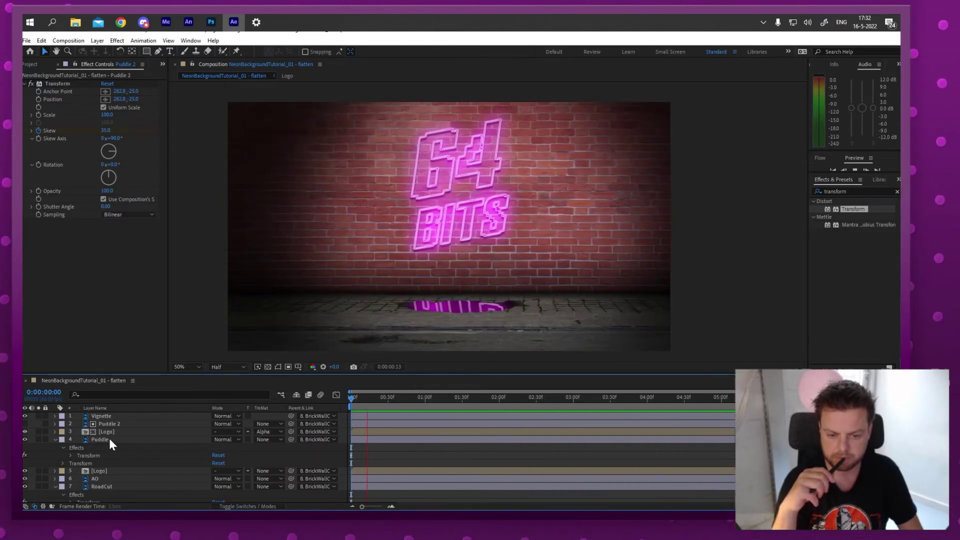
- Add a Scale keyframe to the BrickWallCut layer at the first frame of the composition
key(KP_8)
key(s)
click(77, 486)
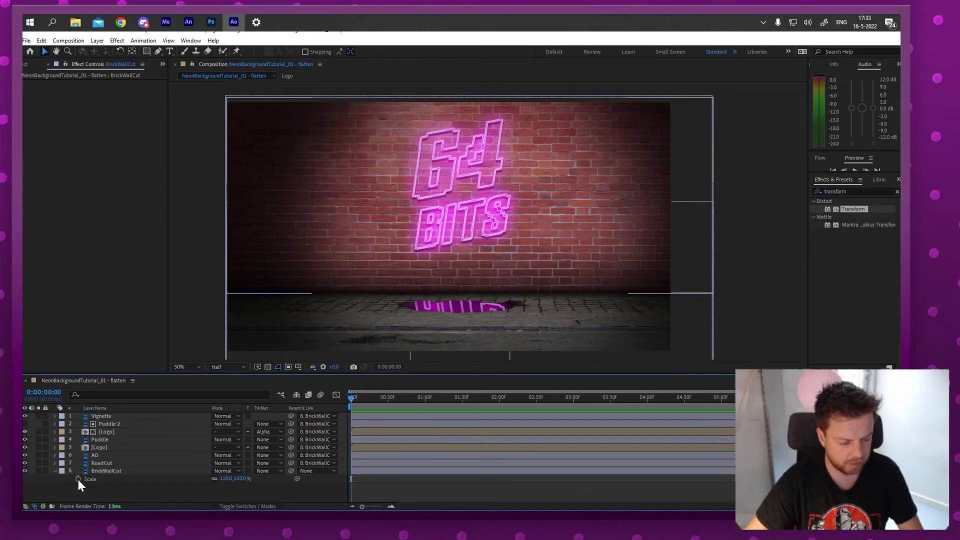
click(101, 471)
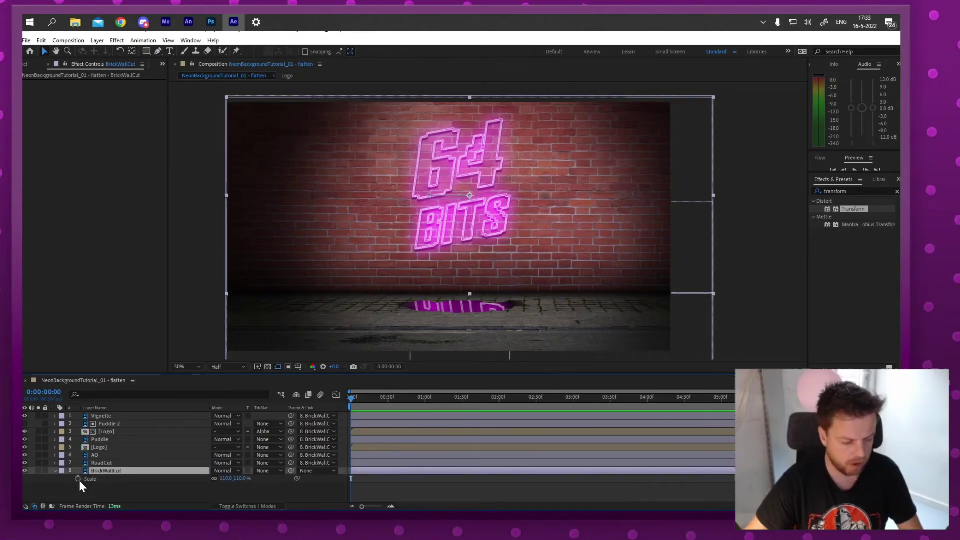
click(78, 479)
- Set the BrickWallCut layer's Scale to 120% on the last frame
drag(395, 403, 750, 413)
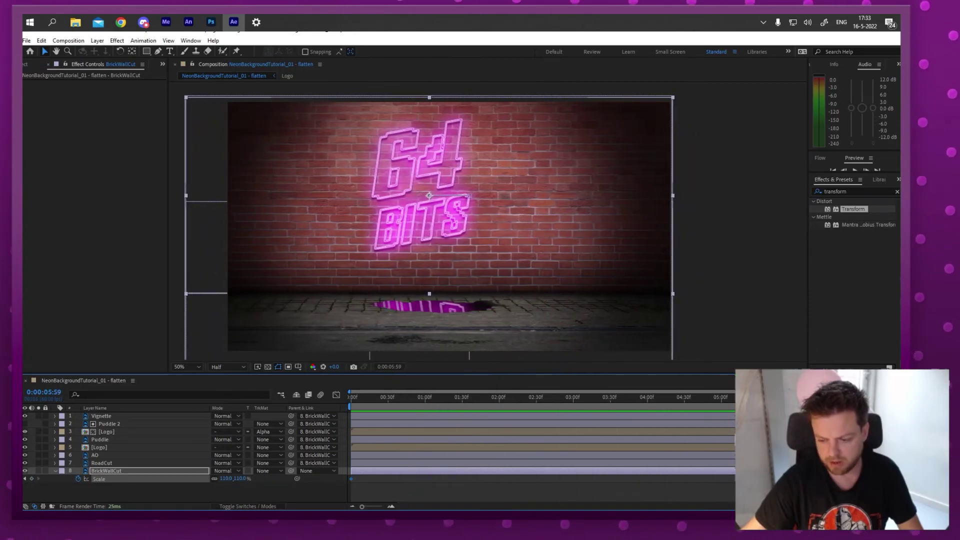
click(226, 478)
text(12)
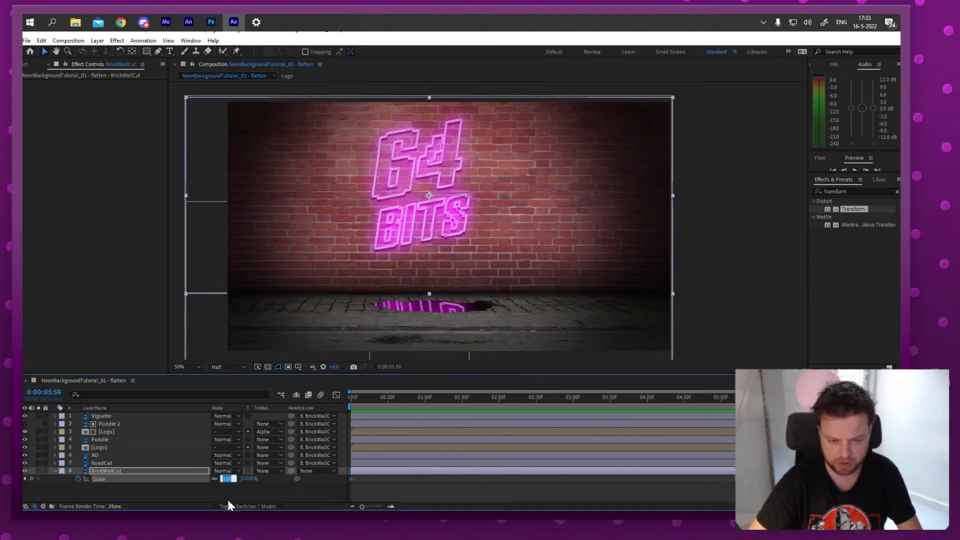
text(0)
key(Return)
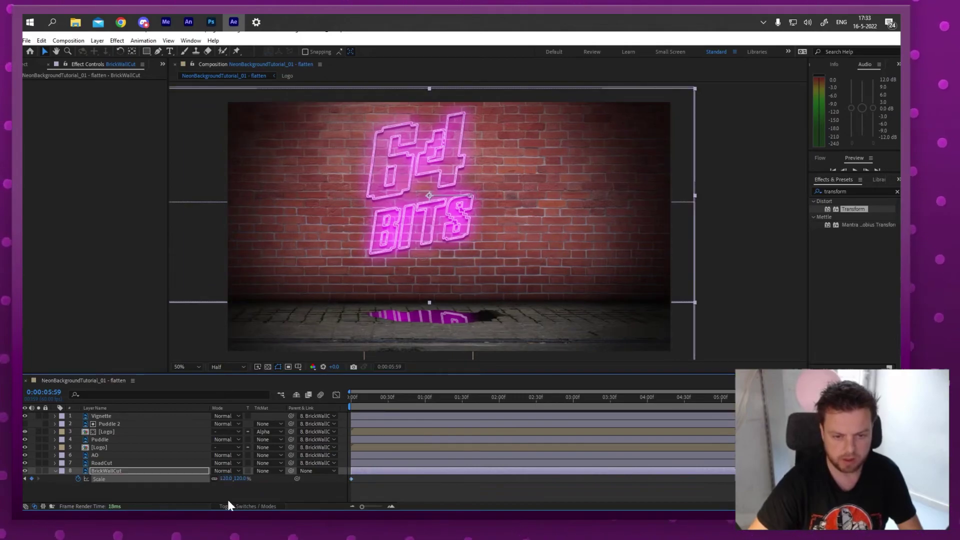
- Return to the start, show the BrickWallCut layer's Position alongside its Scale, and preview the combined move and zoom
key(Home)
key(shift+p)
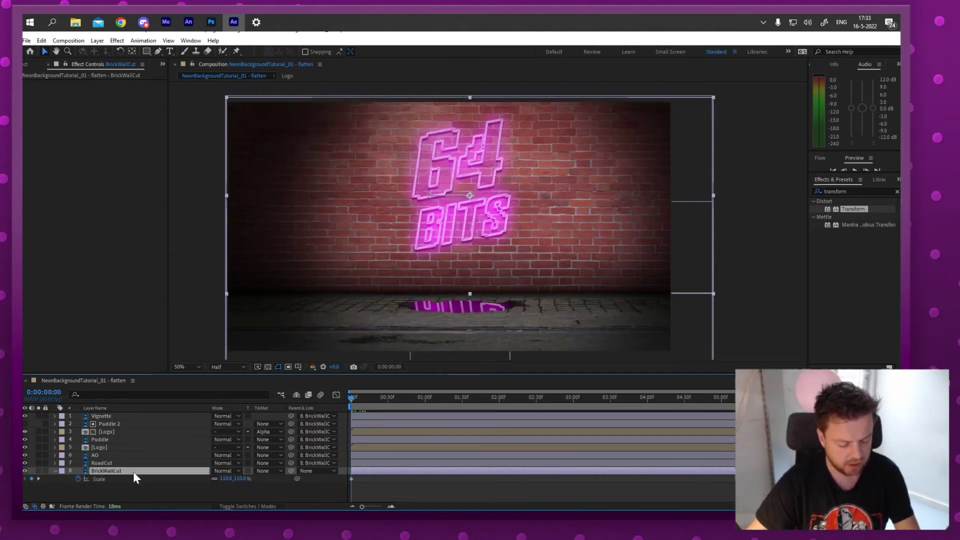
click(139, 493)
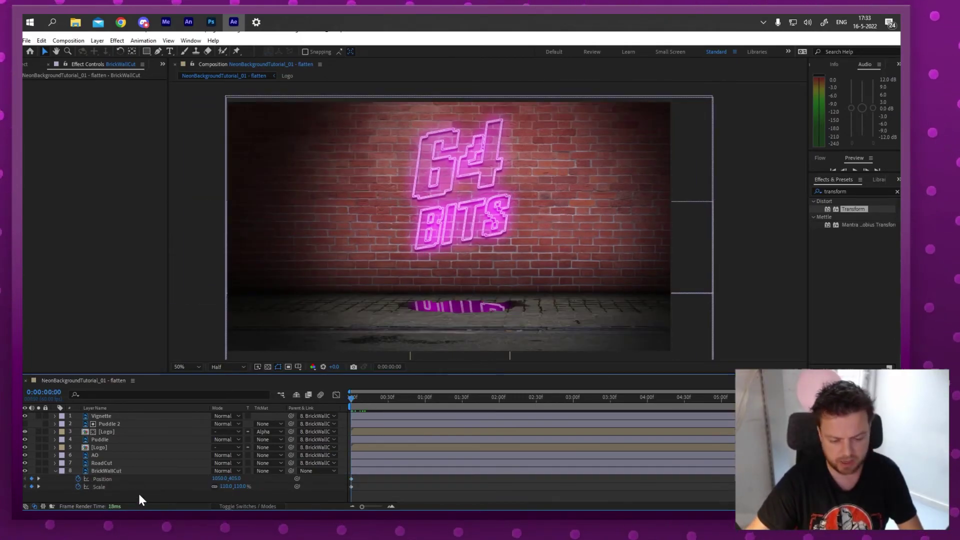
key(space)
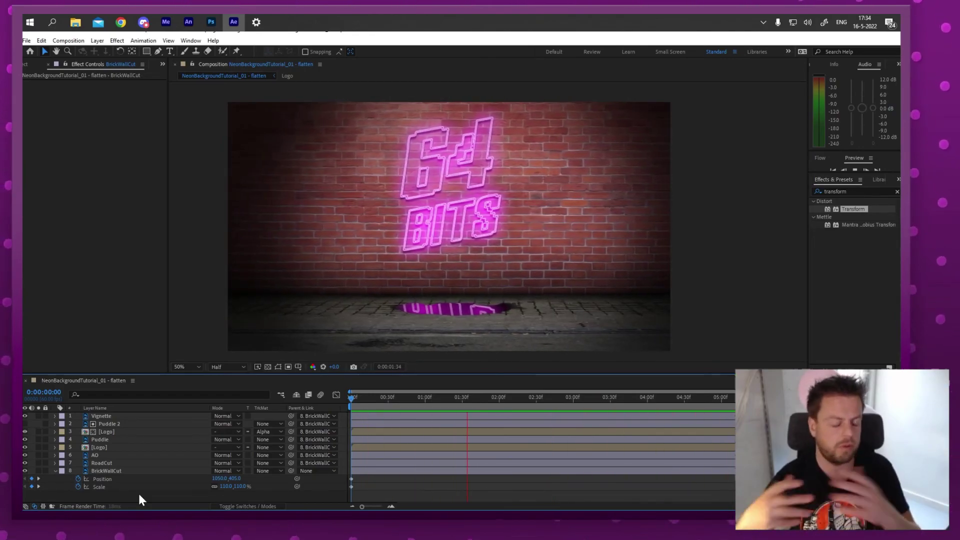
key(space)
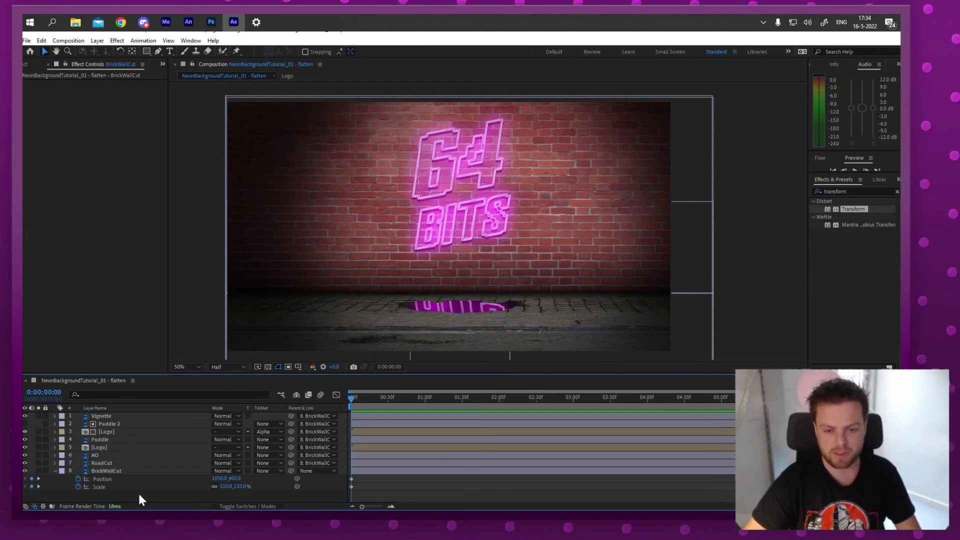
key(space)
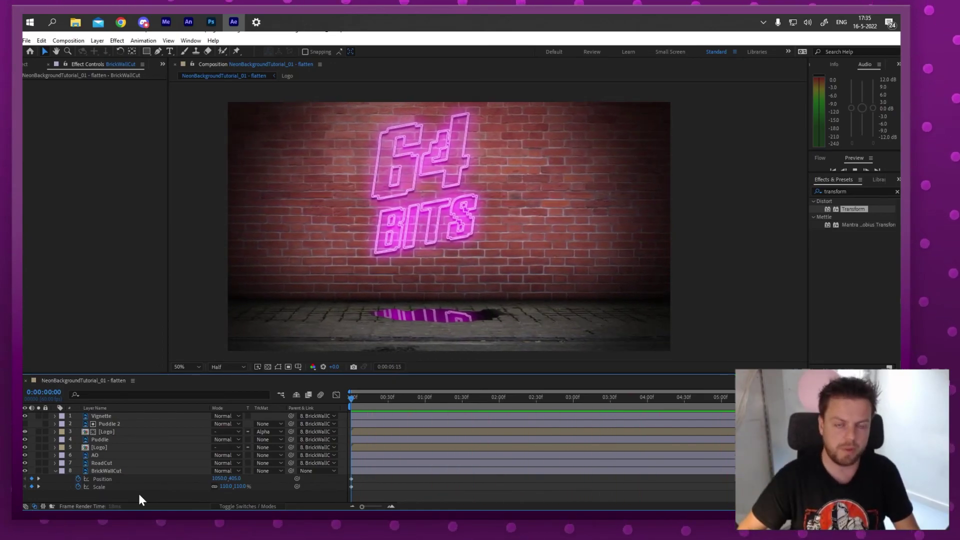
key(space)
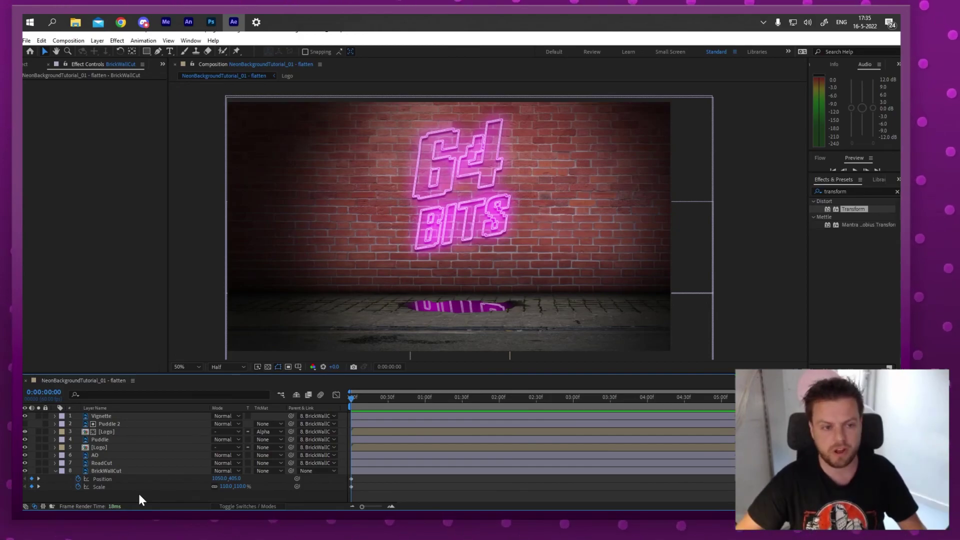